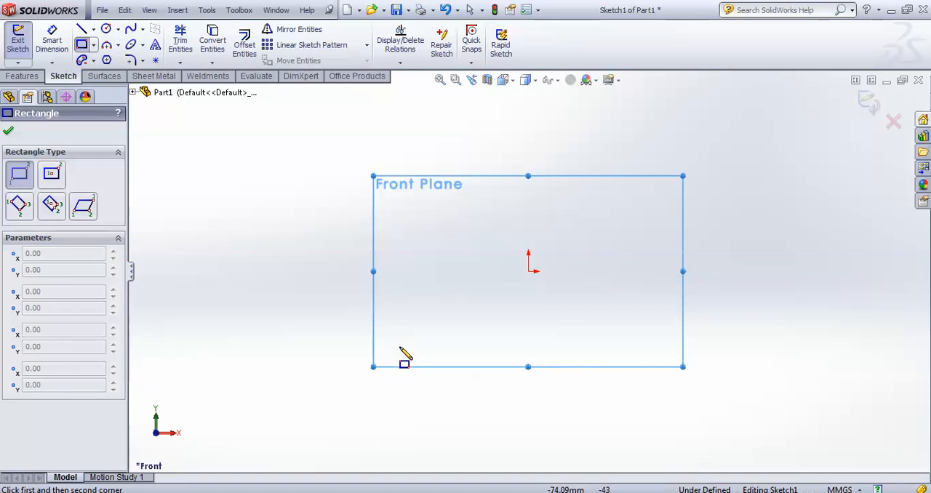
Sketch a corner rectangle about 162 mm wide and 45 mm high, with its upper edge passing through the origin
left_click(400, 350)
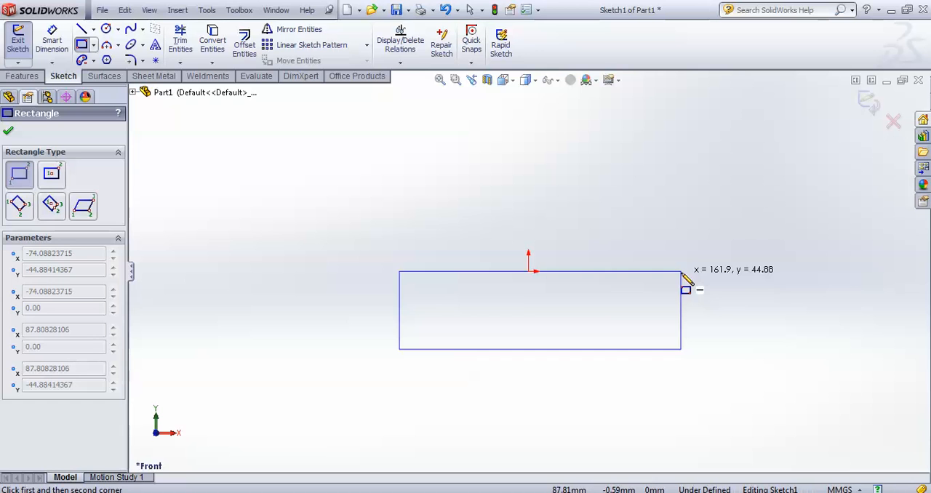
left_click(681, 272)
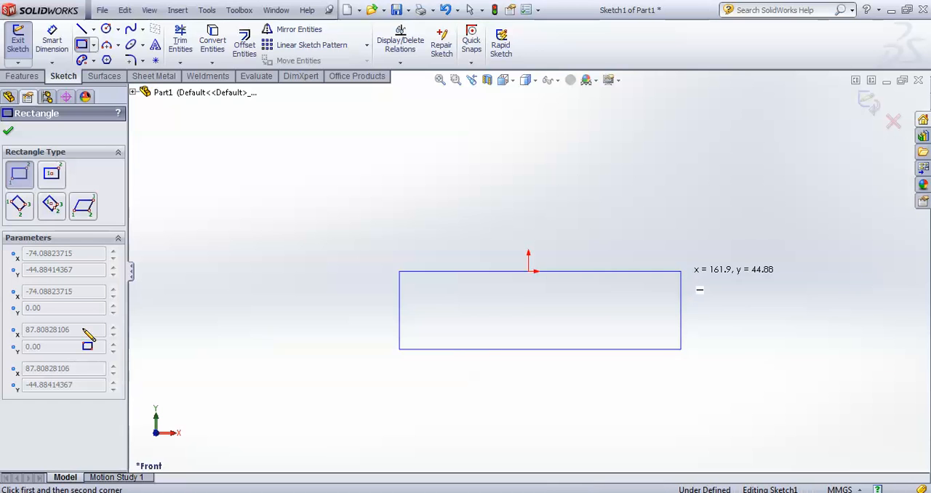
left_click(9, 133)
Dimension the horizontal distance from the rectangle's upper-left corner to the origin as 146.05 mm
left_click(52, 40)
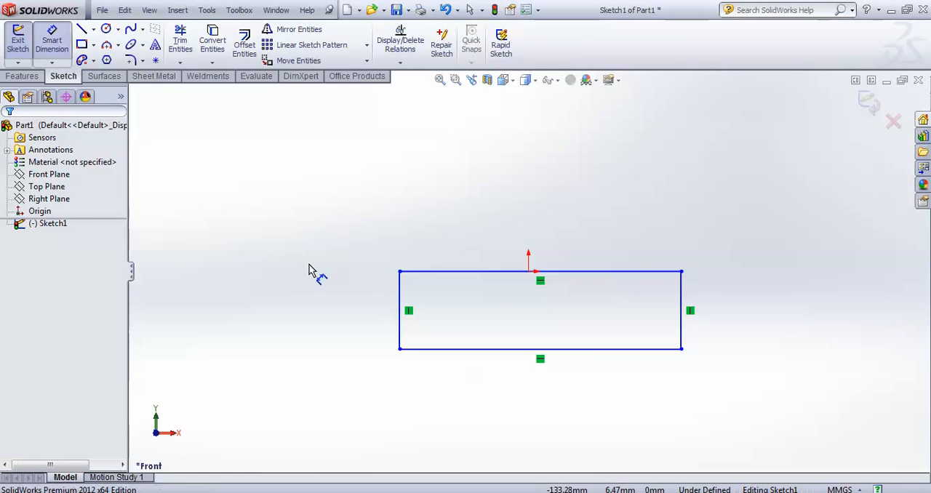
left_click(400, 272)
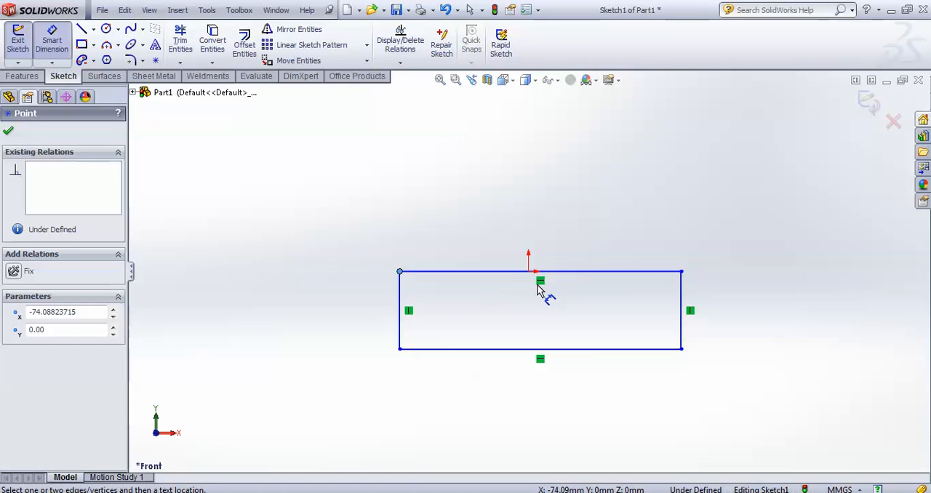
left_click(529, 272)
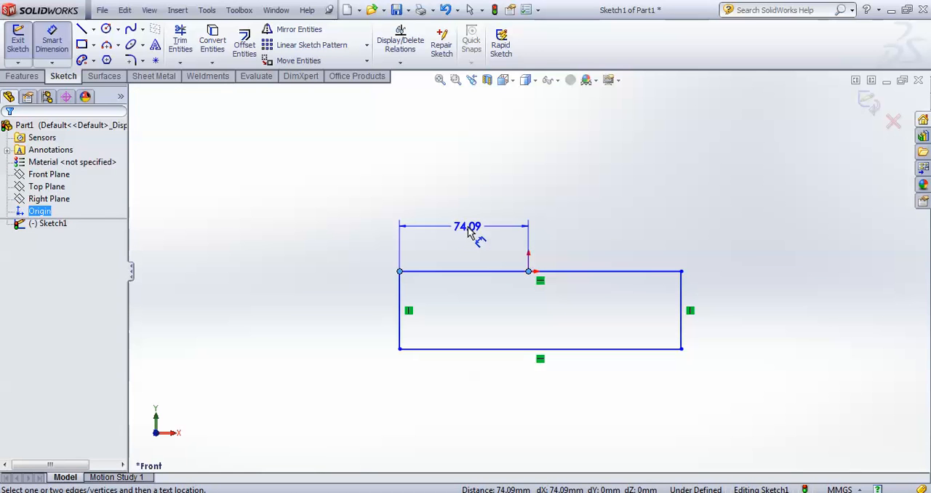
left_click(461, 197)
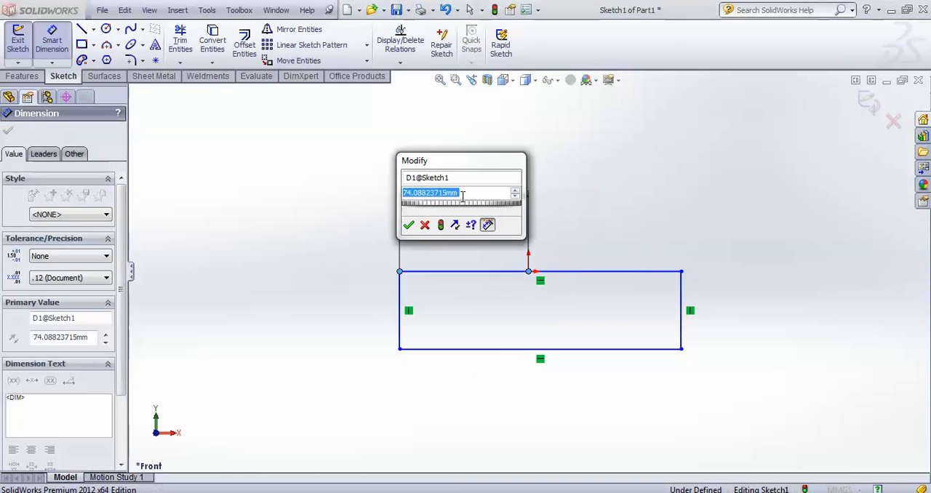
type("146.0")
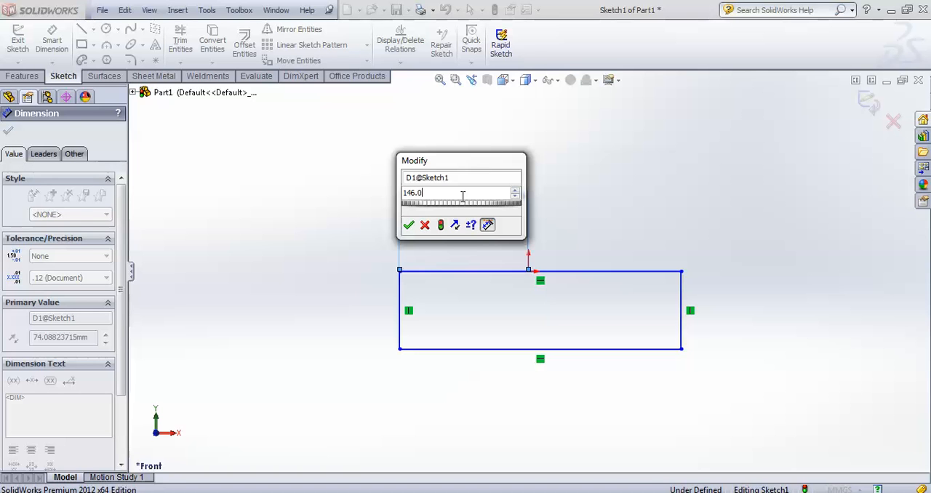
type("5")
key("Return")
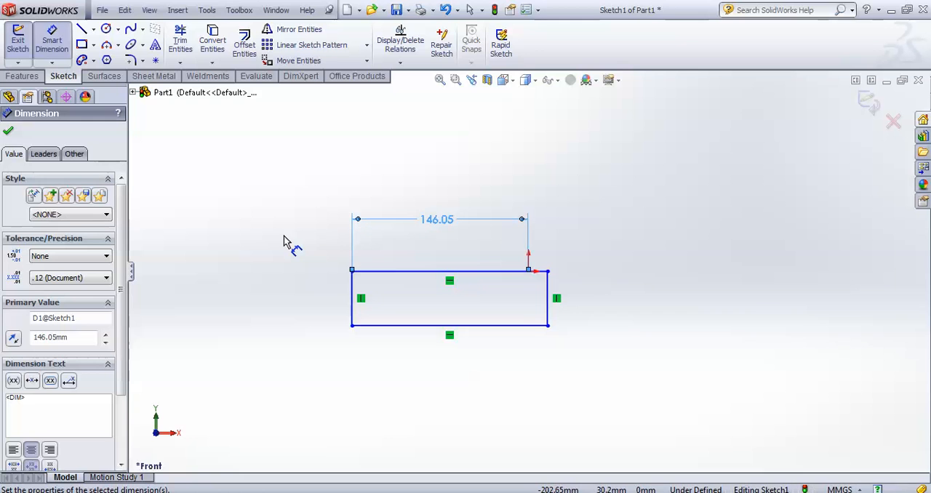
Dimension the rectangle's left edge and set its height to 63.50 mm
left_click(353, 304)
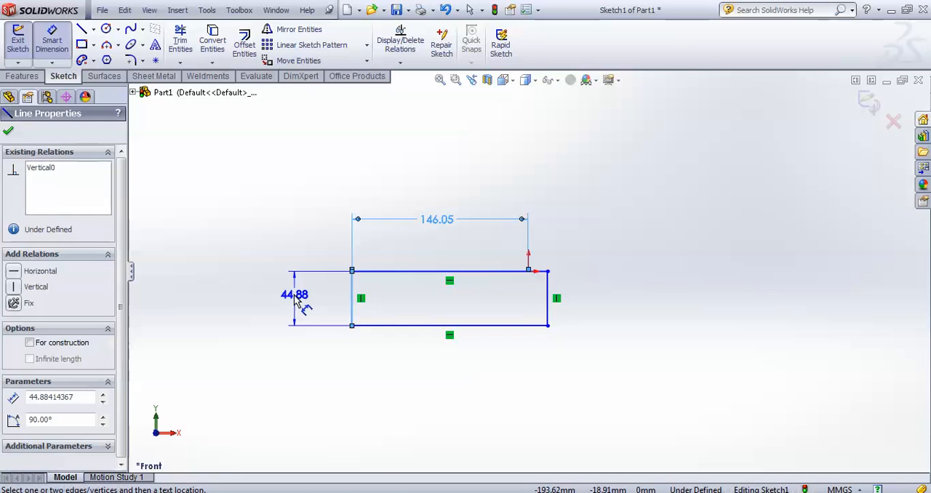
left_click(294, 299)
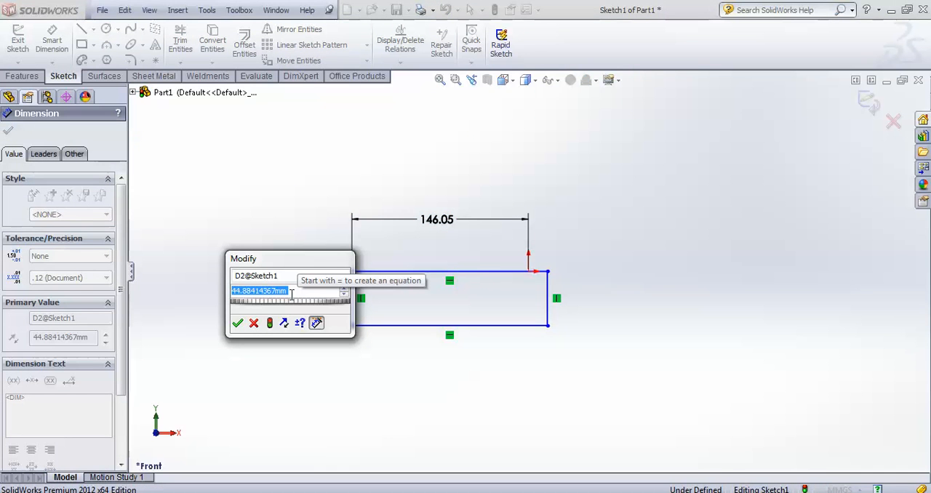
type("63")
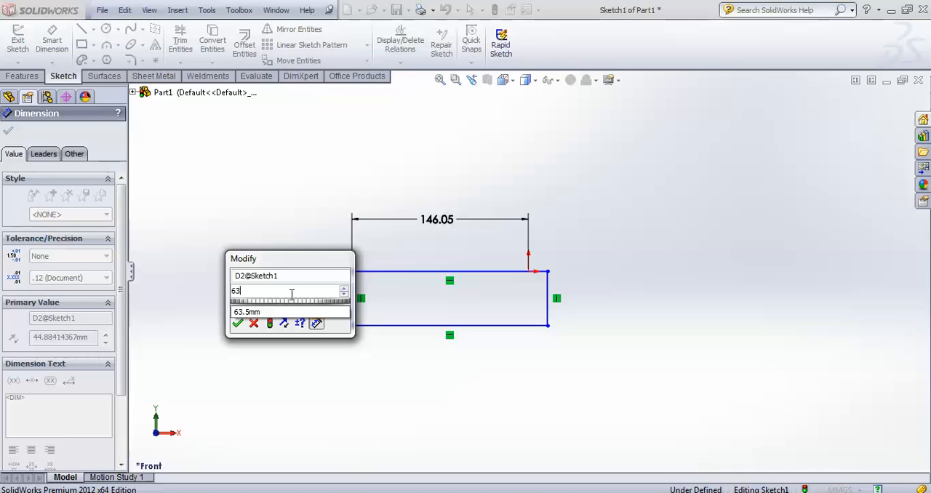
type(".50")
key("Return")
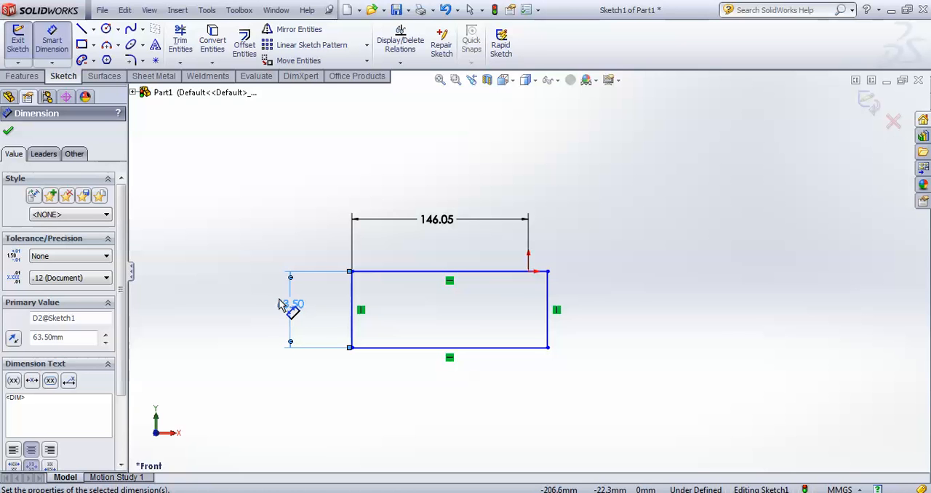
Dimension the rectangle's overall width between its two upper corners as 387.35 mm
left_click(351, 273)
left_click(548, 275)
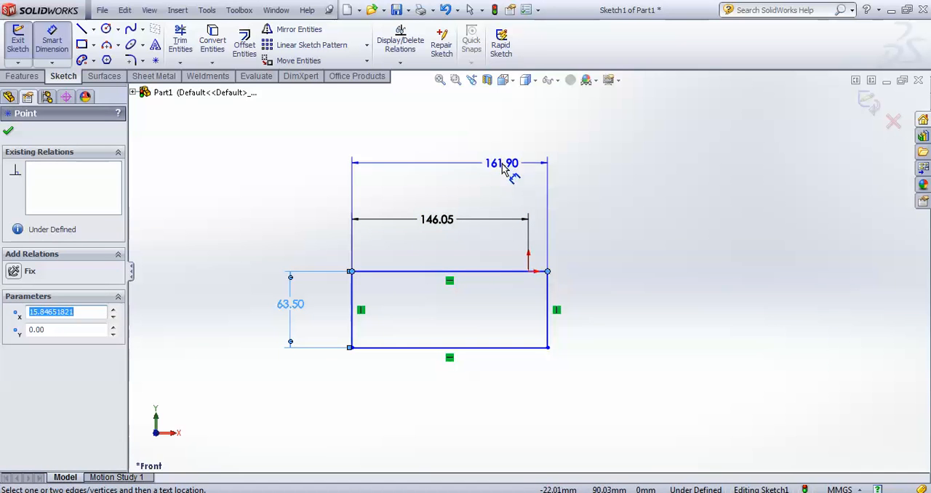
left_click(508, 164)
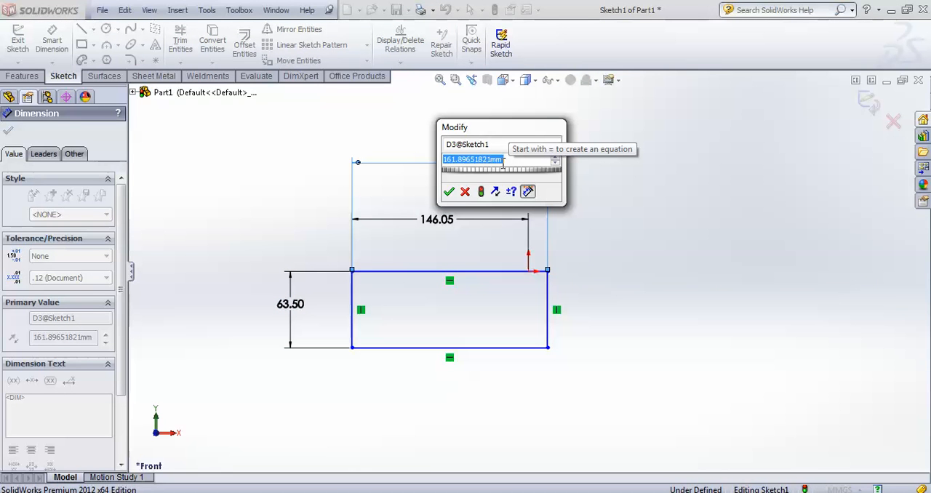
type("38")
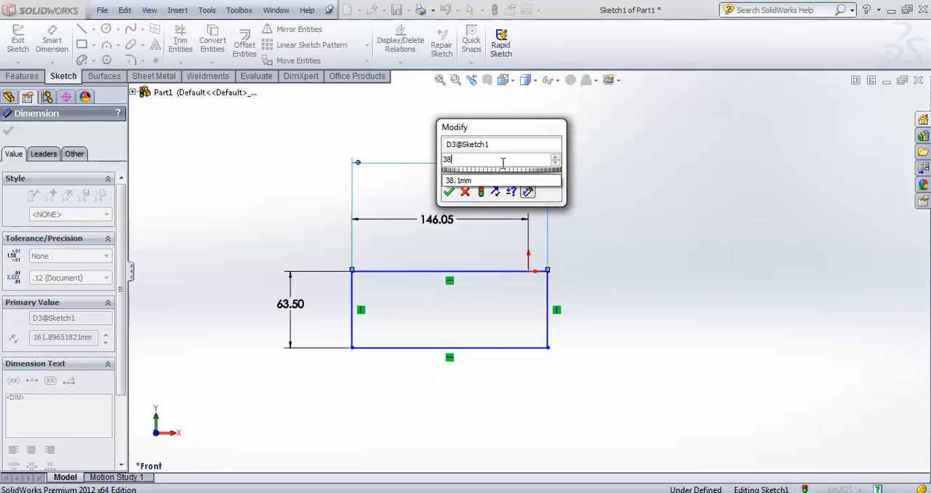
type("7.35")
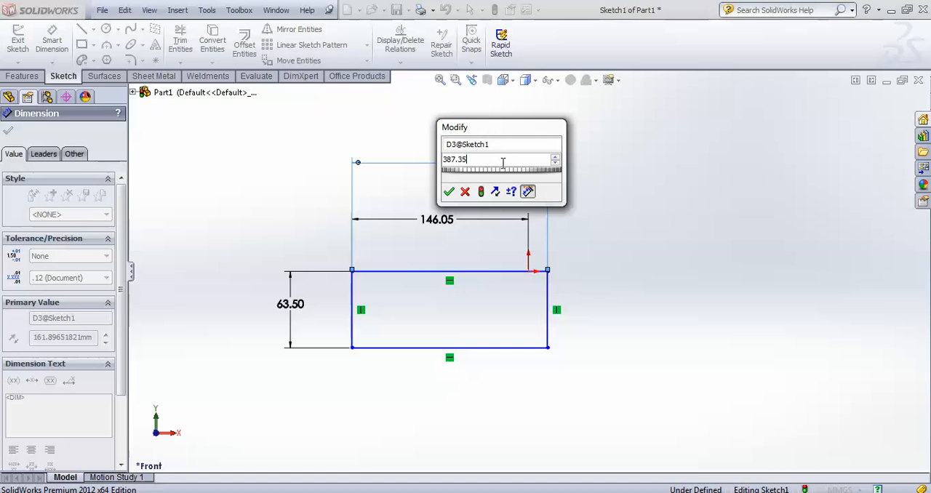
left_click(449, 192)
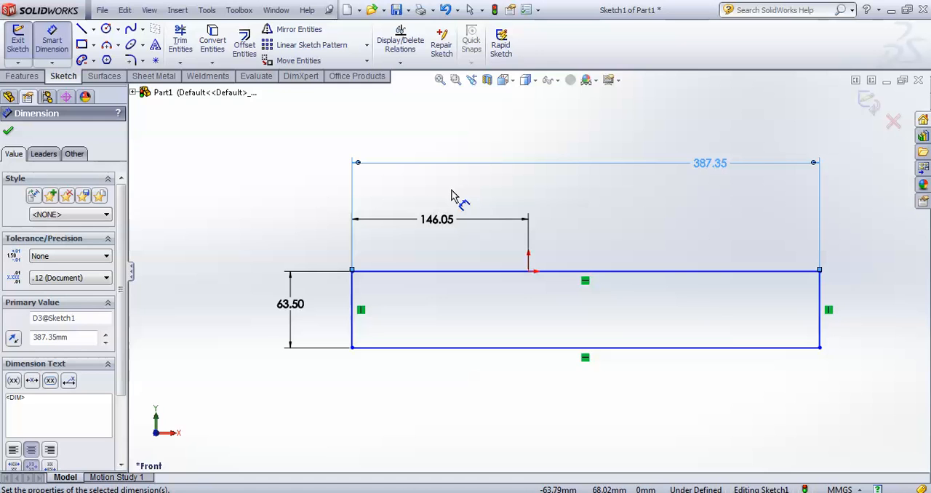
left_click(8, 133)
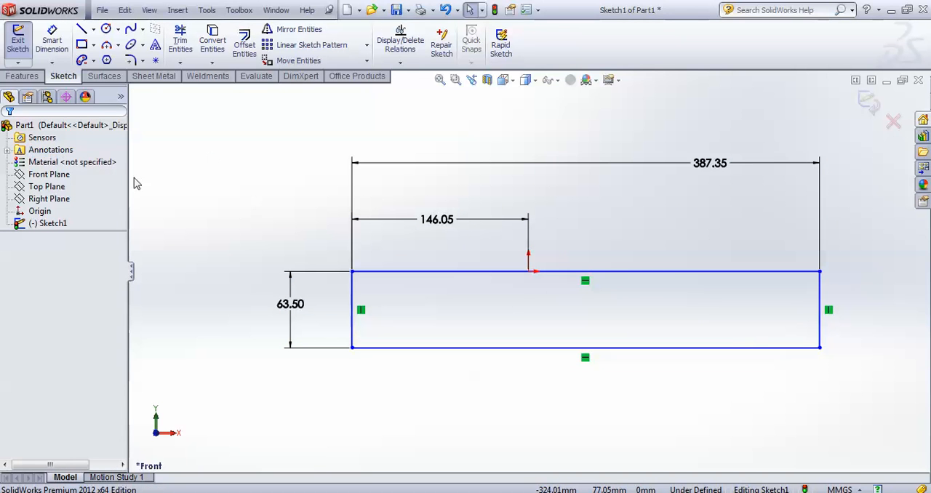
Sketch a center rectangle about 36 mm wide and 31 mm high inside the left part of the large rectangle
left_click(94, 45)
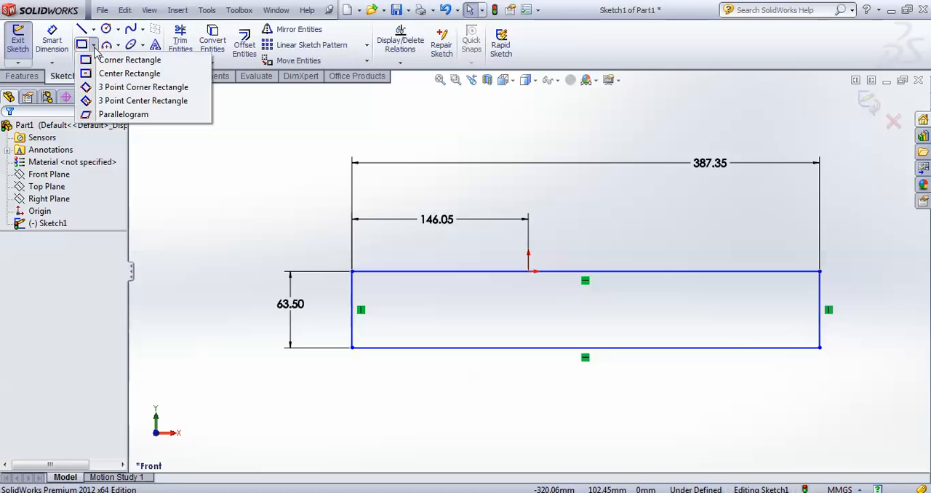
left_click(124, 70)
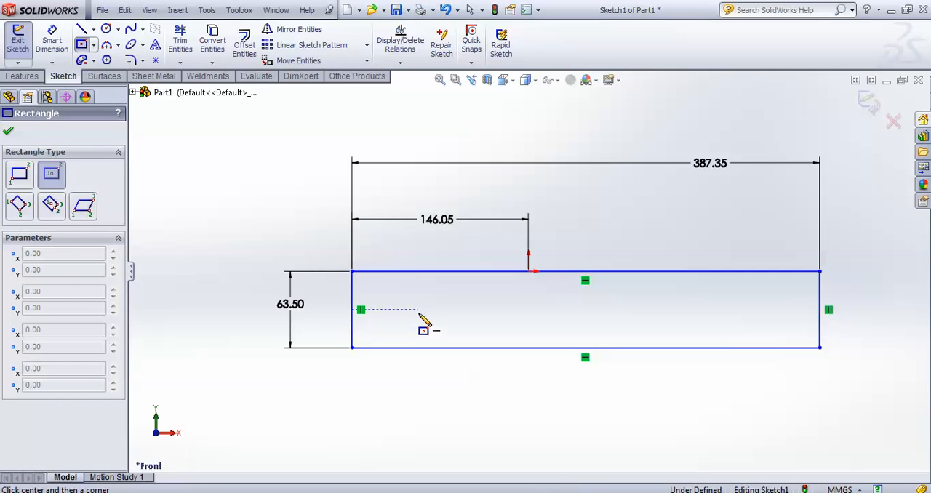
left_click(413, 306)
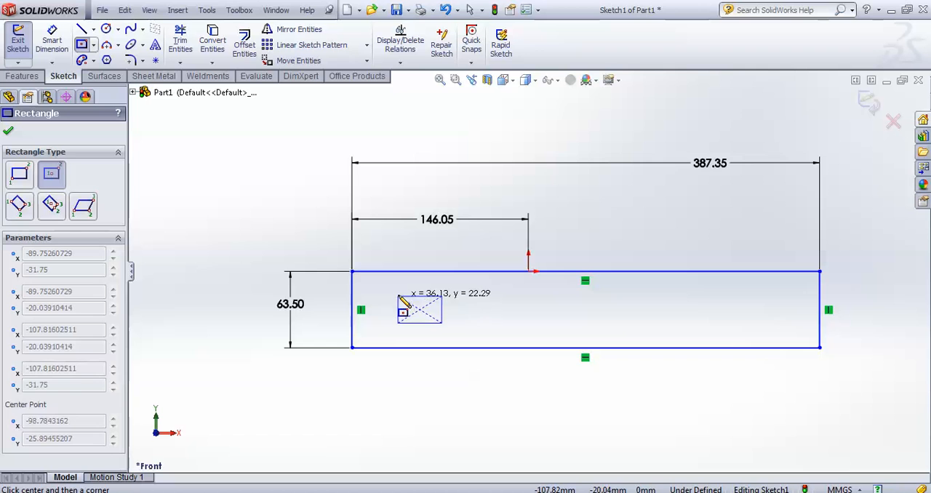
left_click(399, 290)
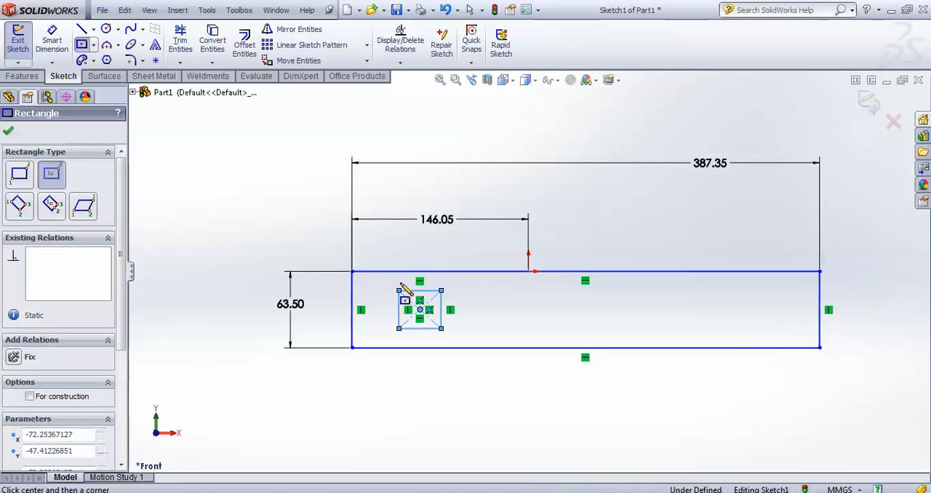
left_click(8, 131)
Draw a horizontal centerline from the midpoint of the large rectangle's left edge to the small rectangle's center point
left_click(93, 30)
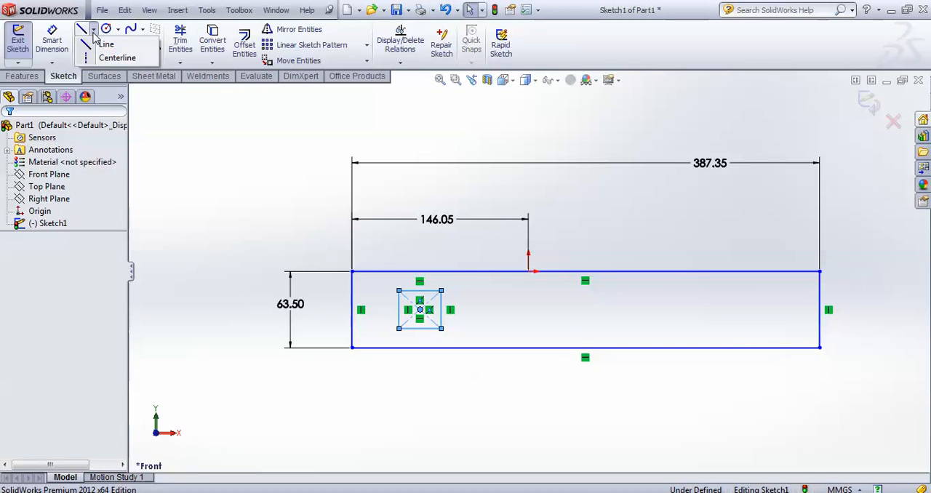
left_click(109, 57)
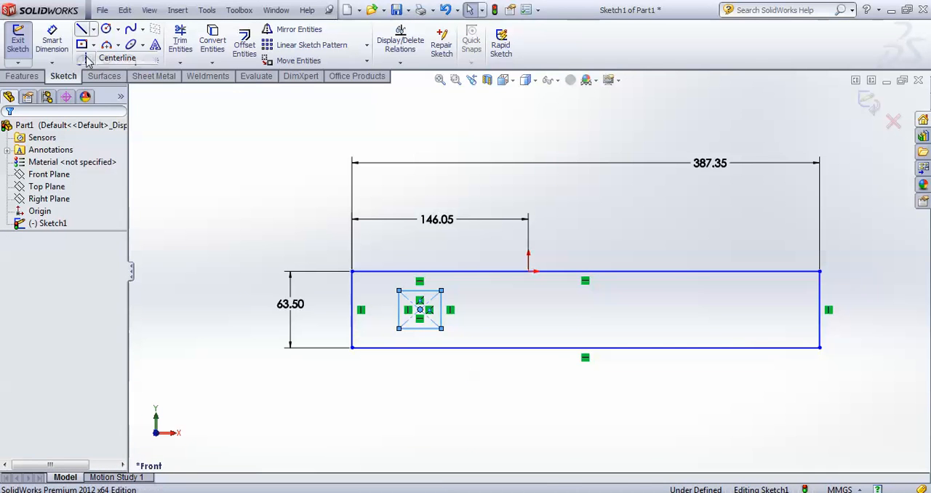
left_click(352, 310)
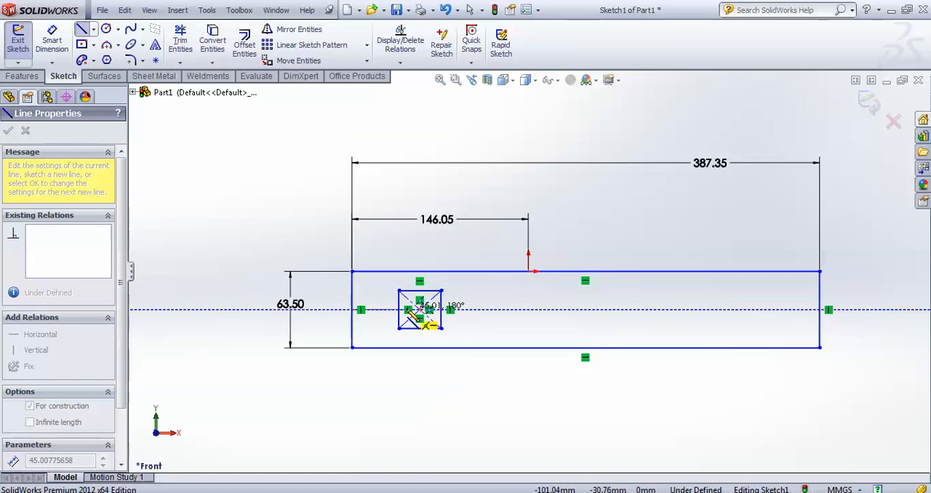
left_click(420, 310)
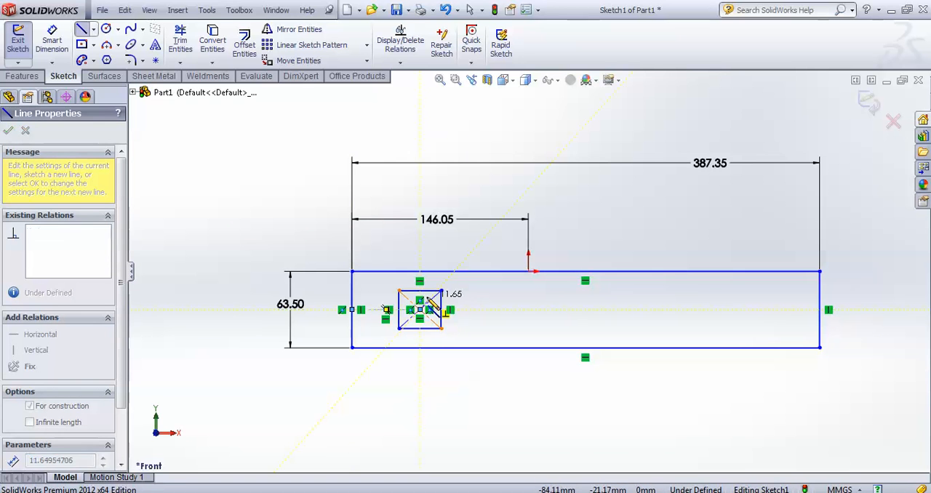
key("Escape")
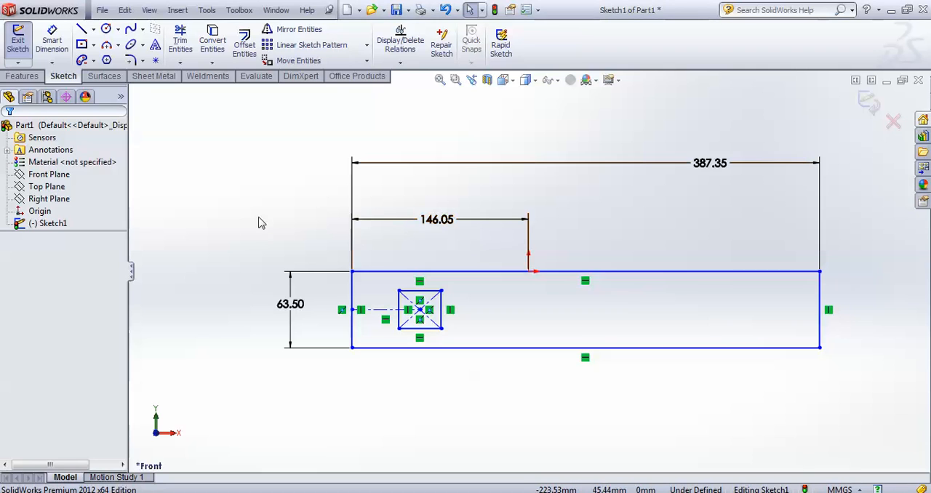
Add a Coincident relation between the large rectangle's upper edge and the origin
left_click(461, 275)
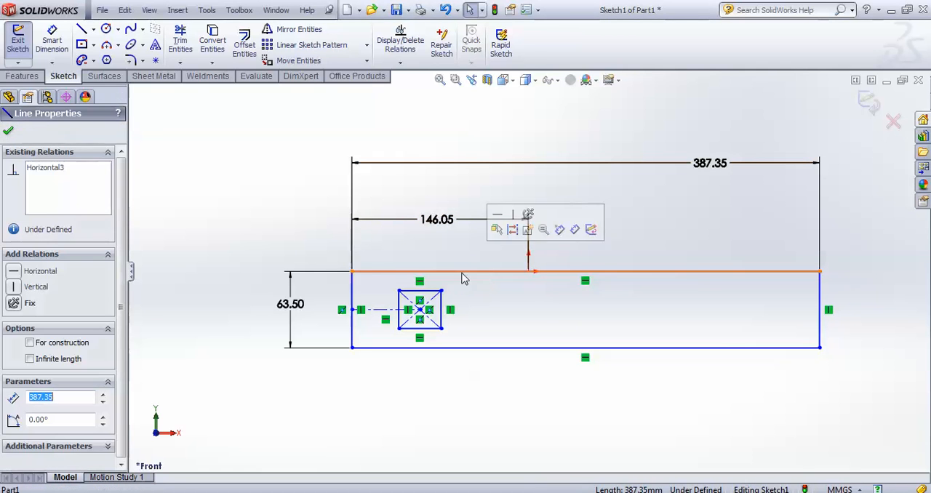
left_click(528, 271, "ctrl")
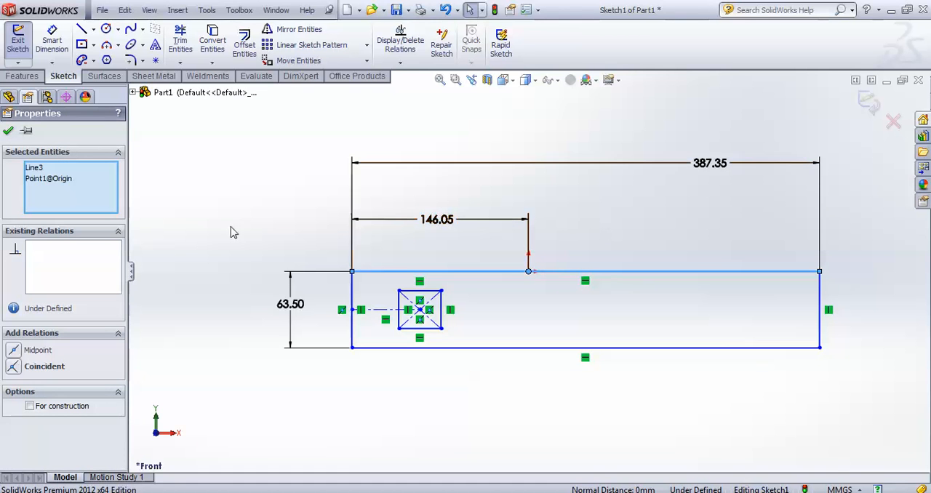
left_click(14, 367)
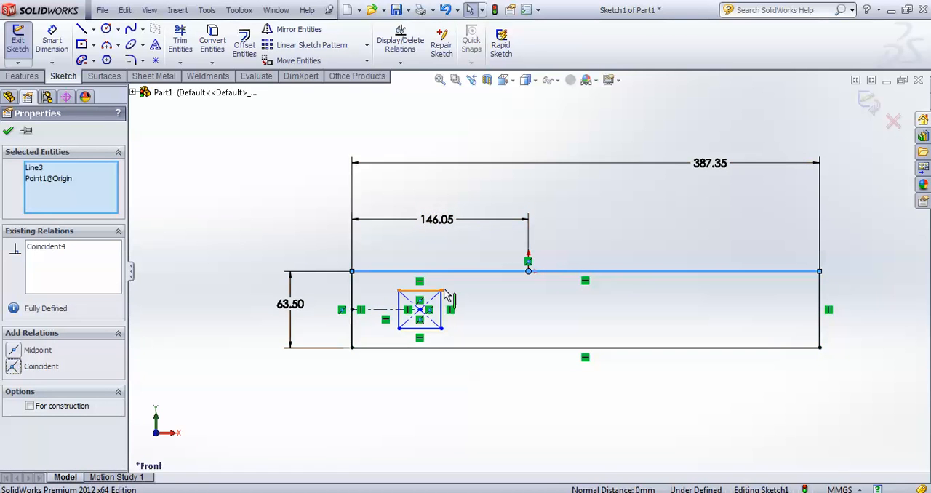
left_click(483, 384)
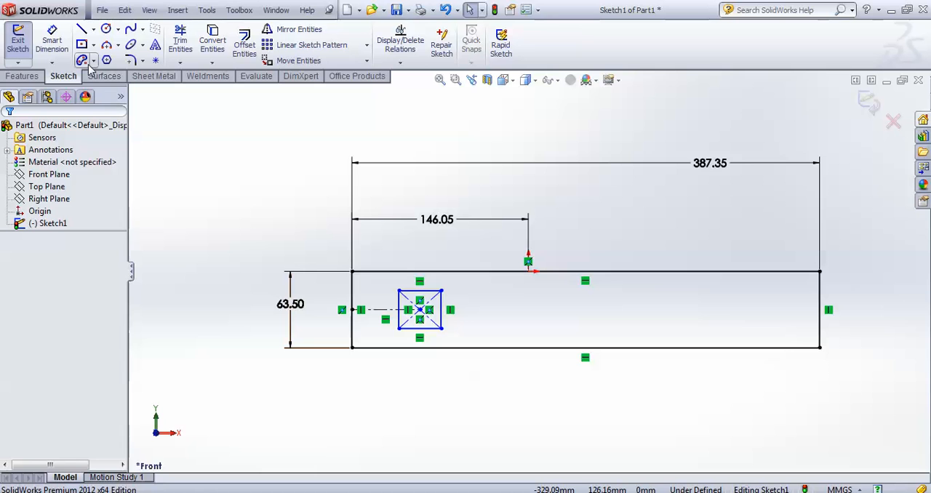
Dimension the small rectangle's left edge to a height of 38.1 mm
left_click(56, 43)
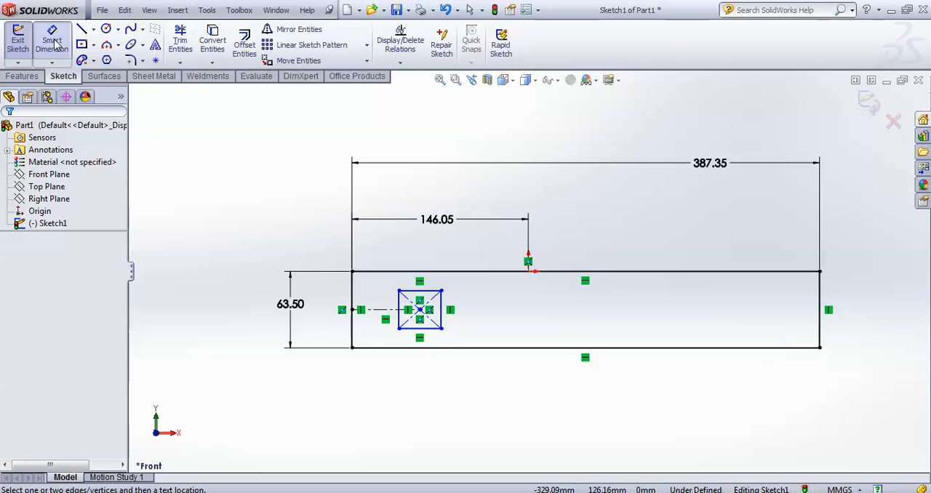
left_click(398, 306)
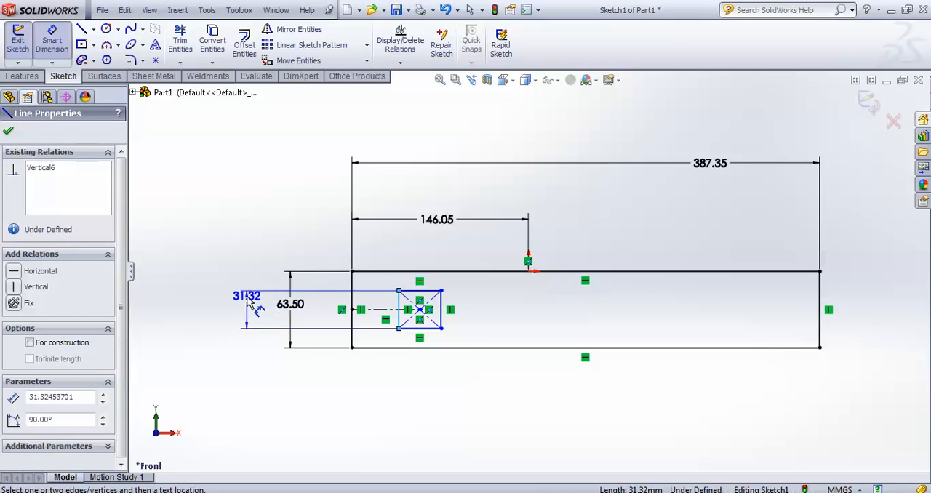
left_click(247, 294)
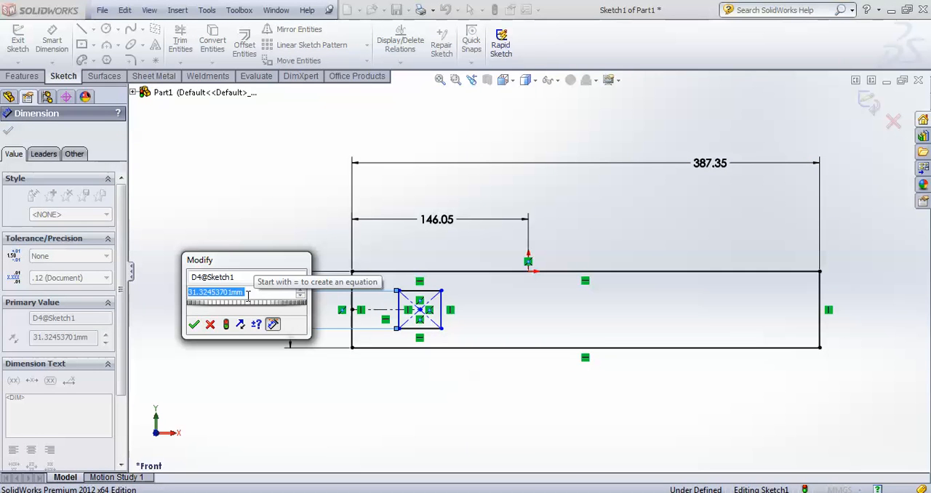
type("3")
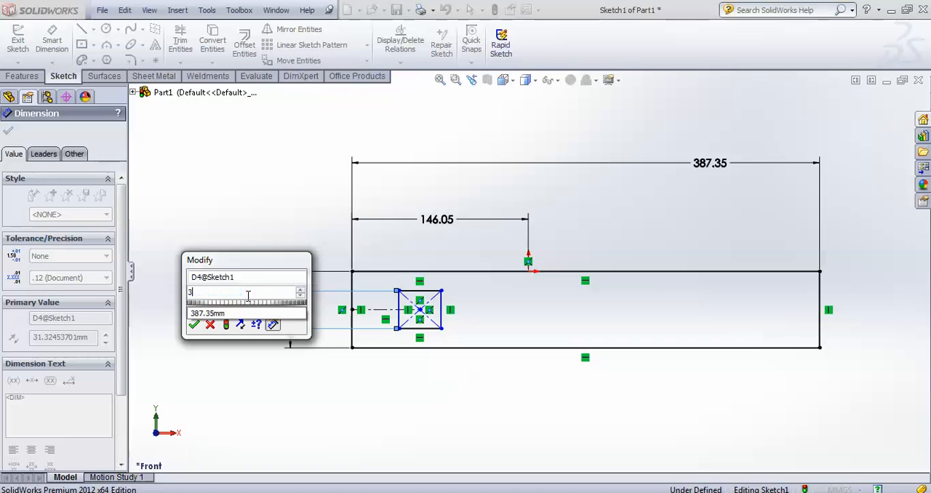
type("8.10")
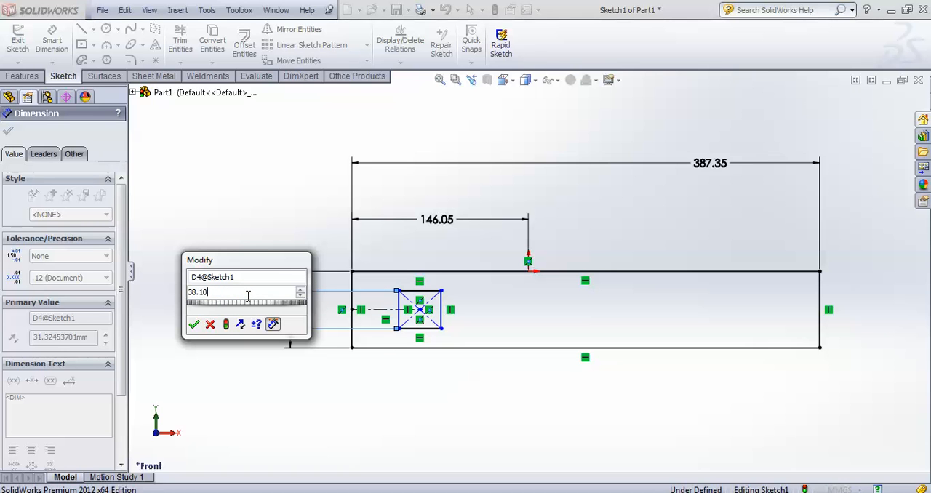
key("Return")
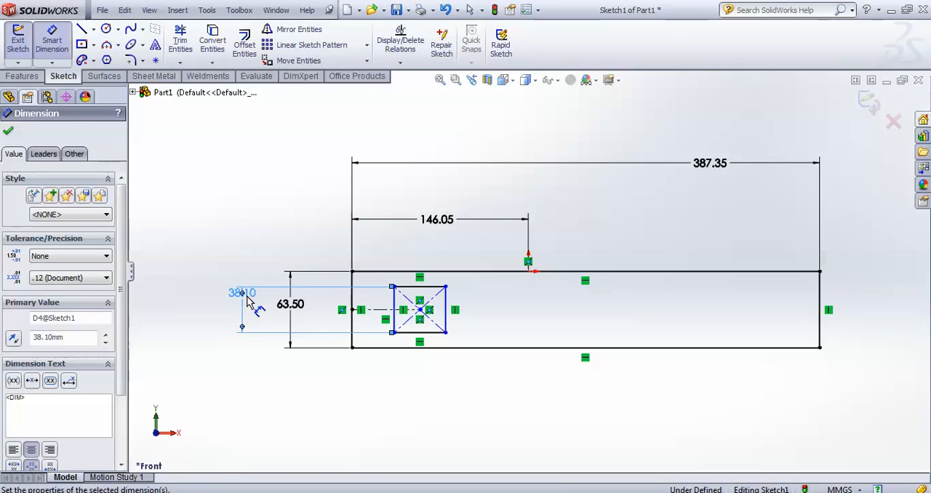
Dimension the small rectangle's upper edge to a width of 31.75 mm
left_click(429, 286)
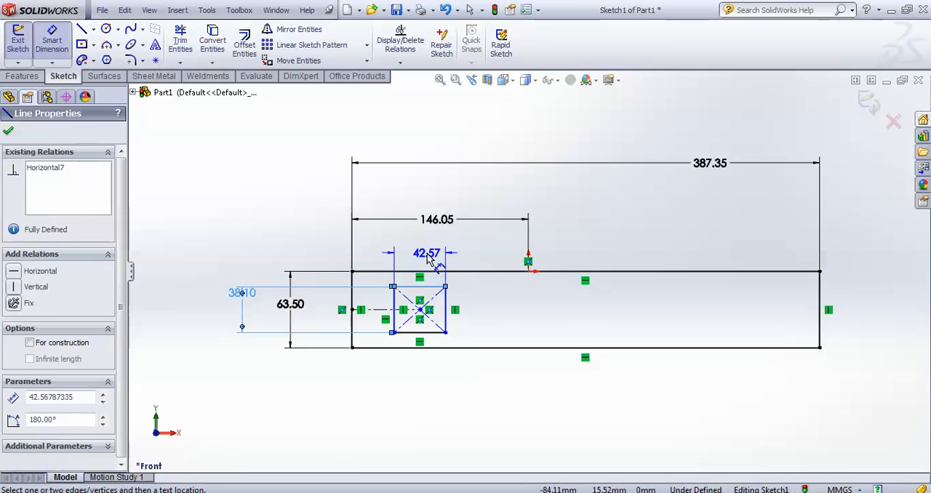
left_click(431, 255)
type("31.75")
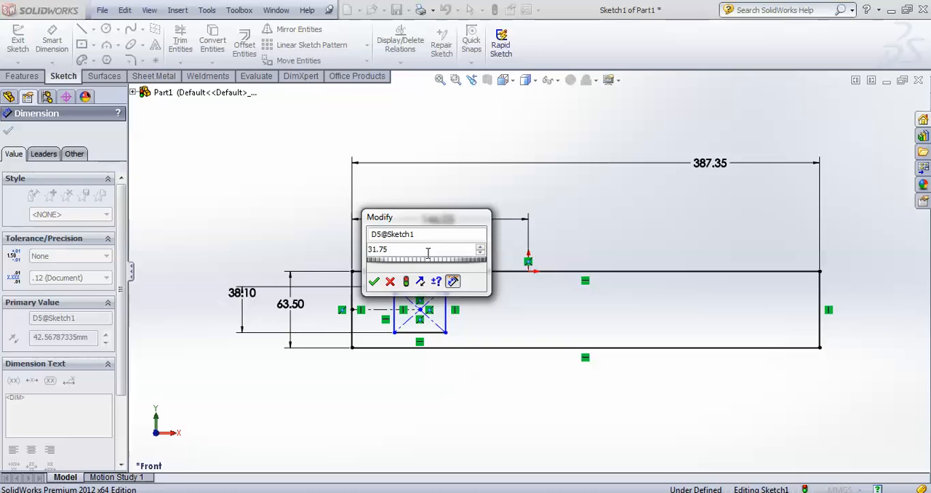
key("Return")
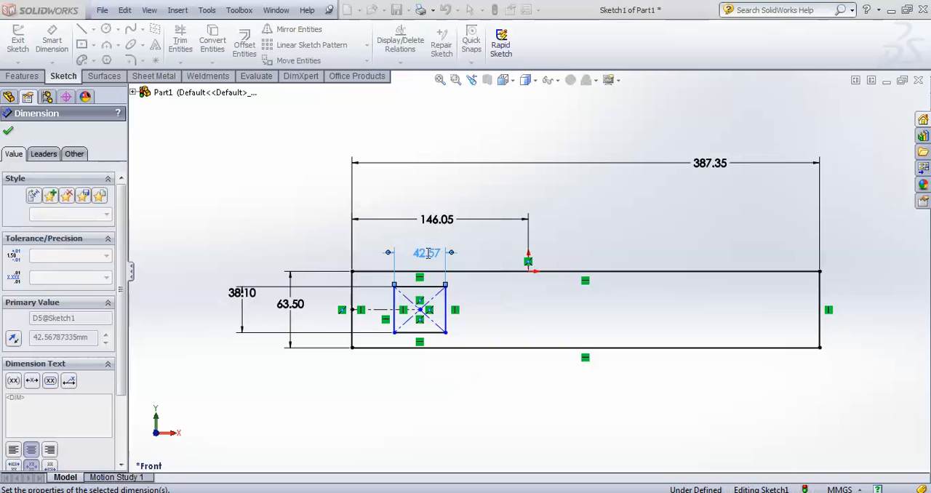
left_click(289, 244)
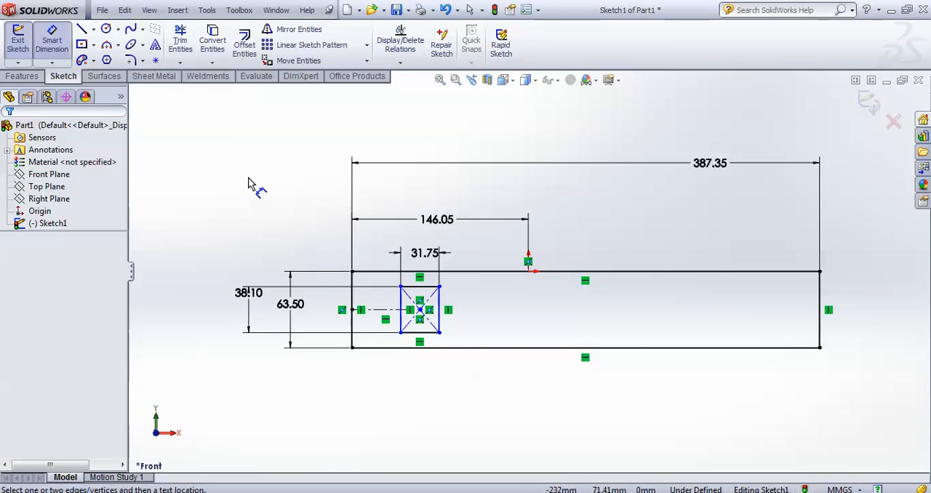
Round all four corners of the small rectangle with 6.35 mm sketch fillets
left_click(131, 60)
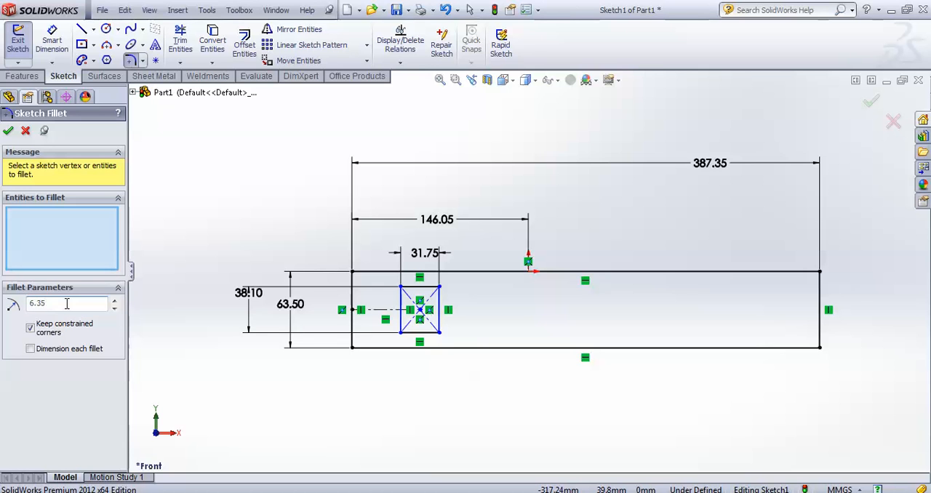
scroll(393, 290, "down", 2)
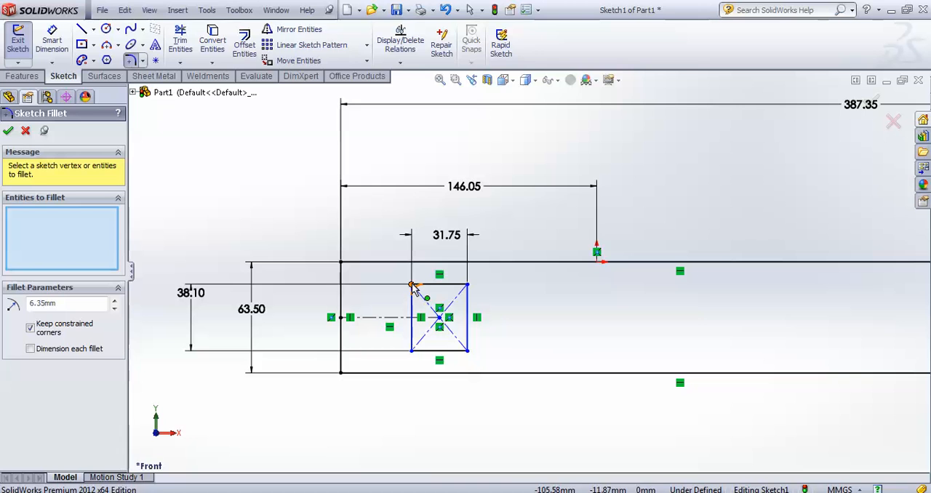
left_click(412, 286)
left_click(469, 286)
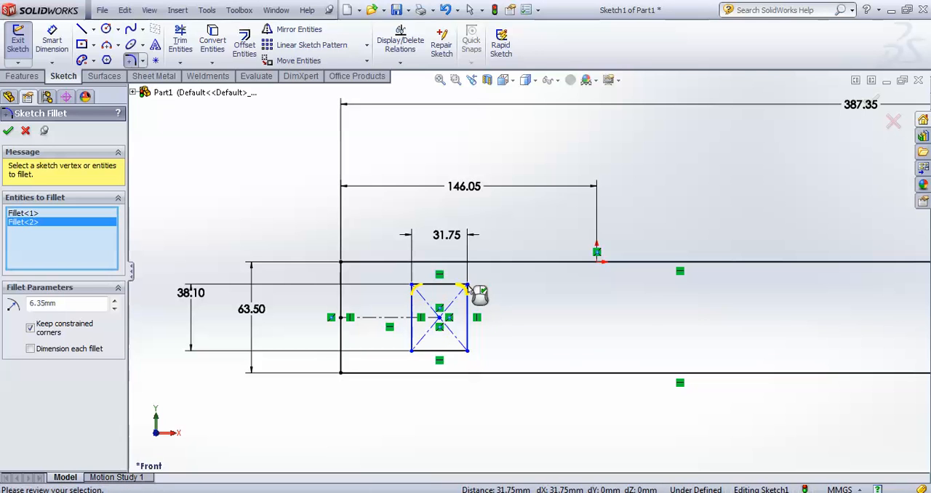
left_click(467, 351)
left_click(412, 351)
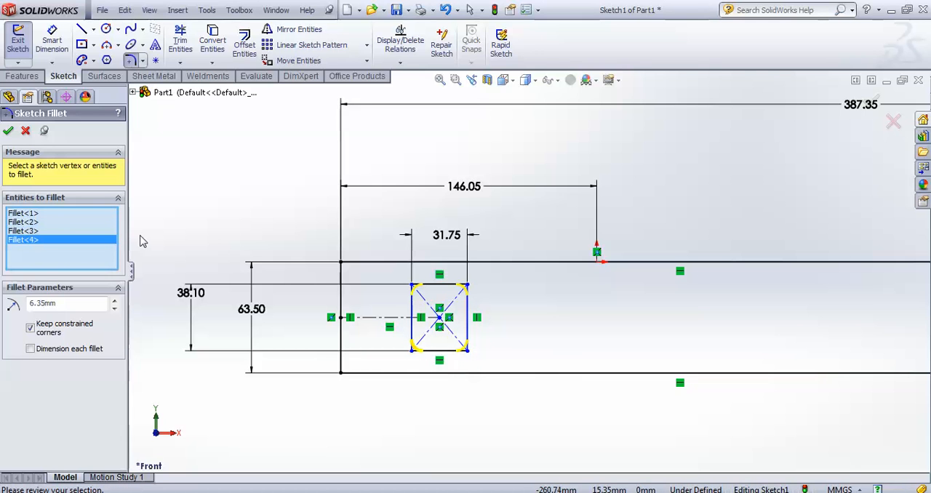
key("Return")
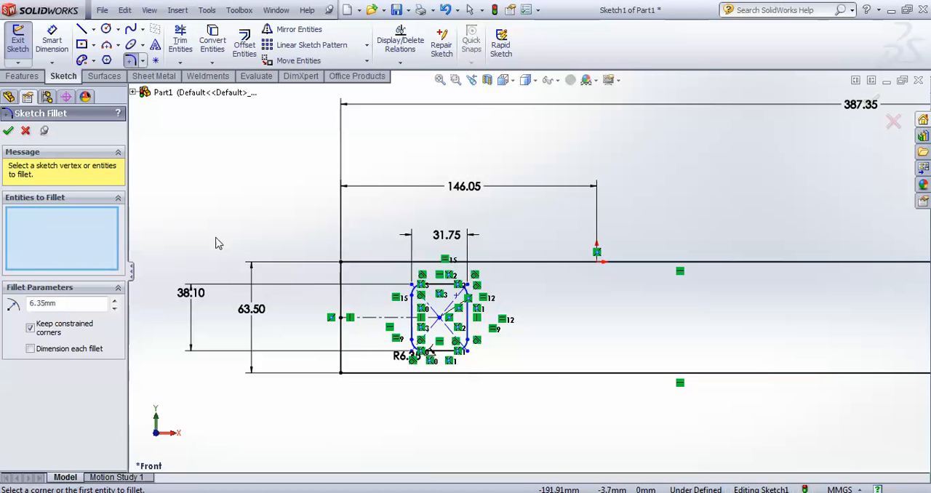
left_click(8, 130)
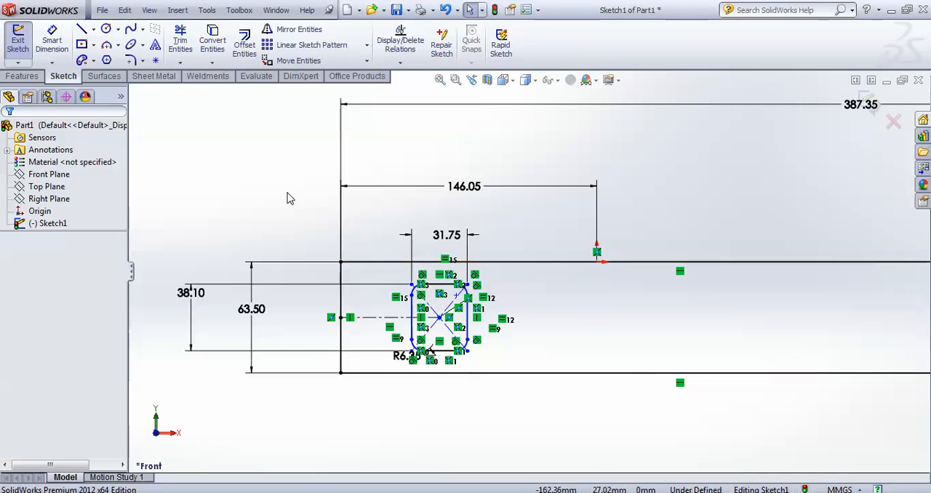
Dimension the distance between the large rectangle's left edge and the rounded cutout's left edge as 27.31 mm
left_click(52, 47)
scroll(422, 349, "down", 3)
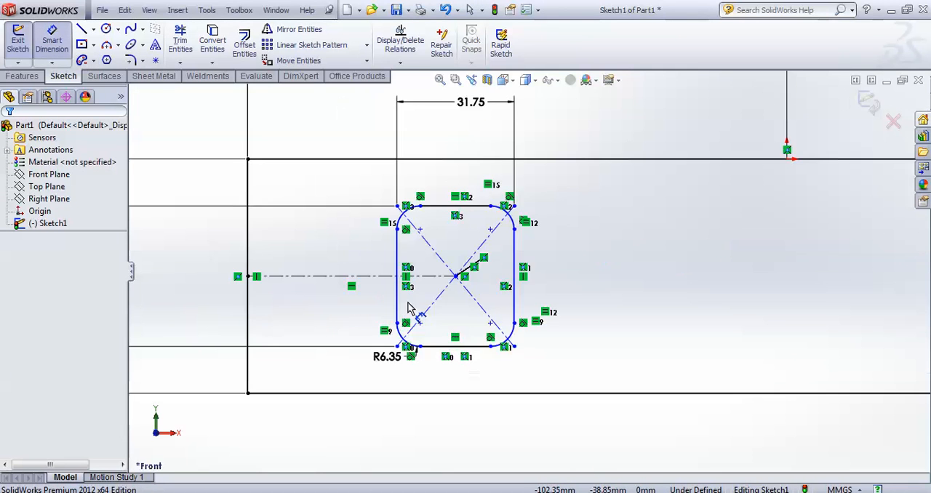
left_click(399, 269)
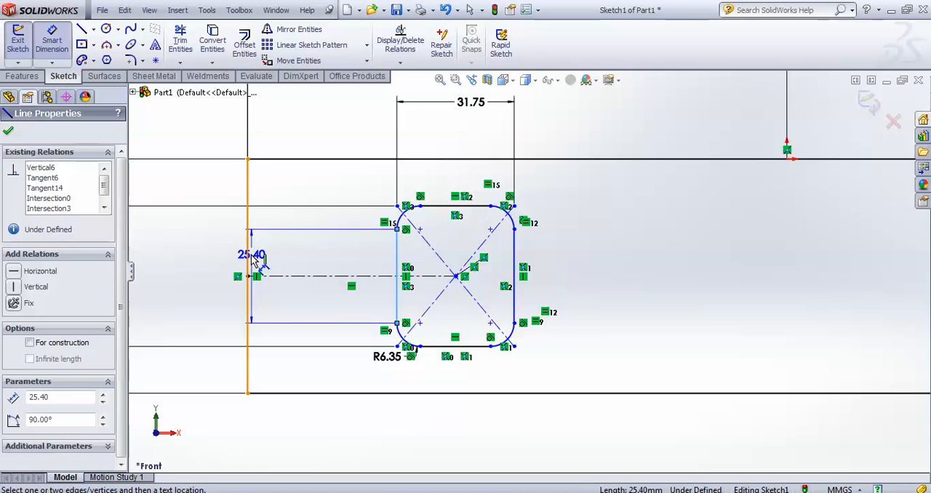
left_click(248, 257)
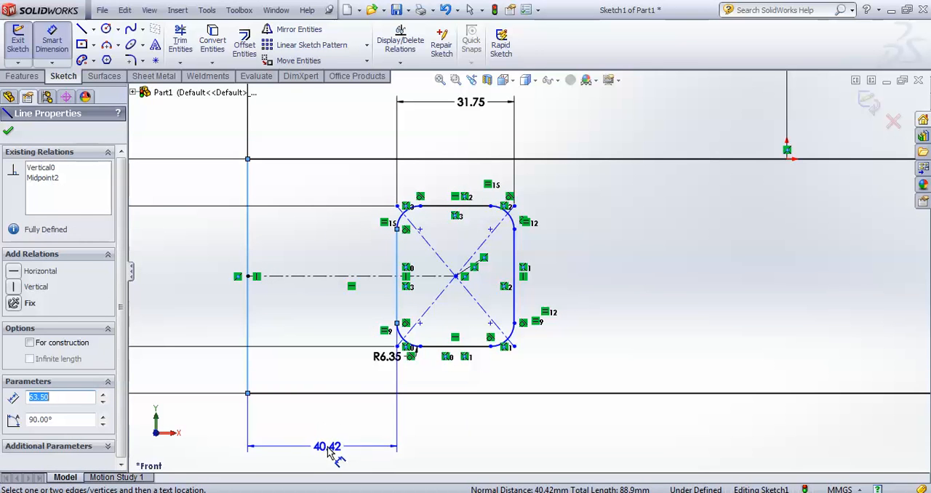
left_click(324, 445)
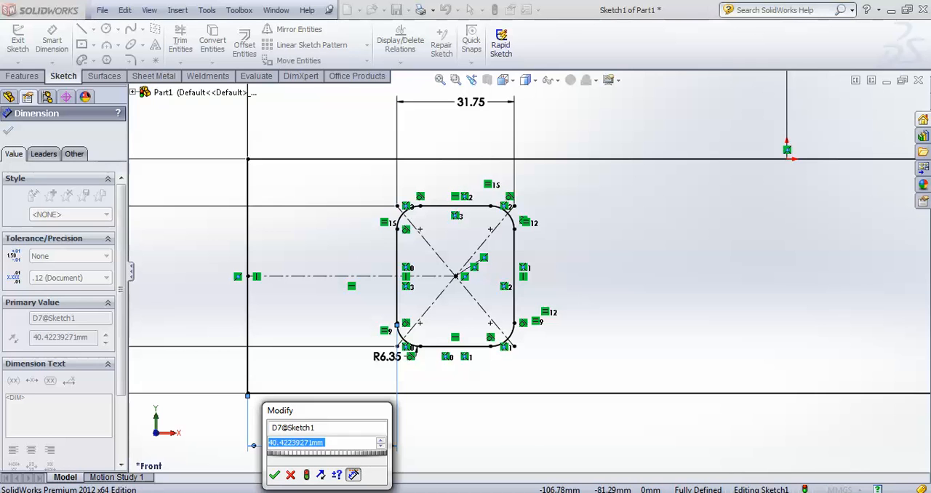
type("27.31")
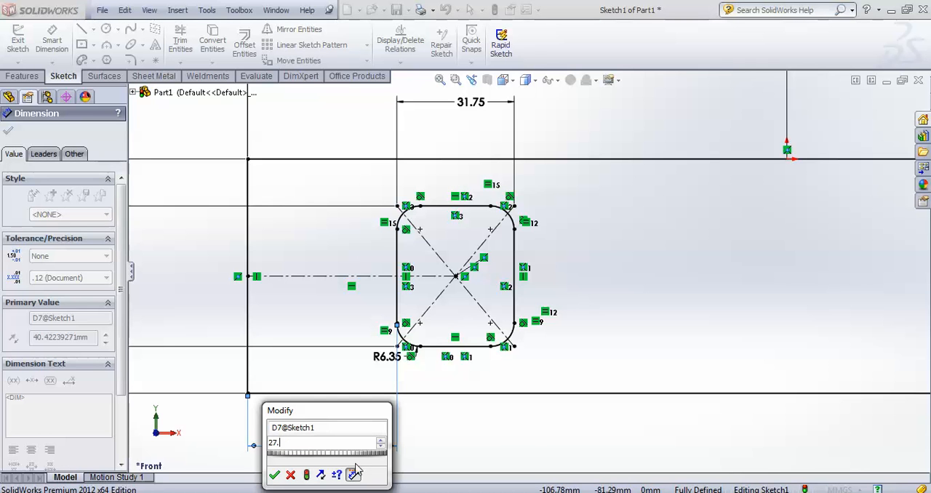
left_click(280, 476)
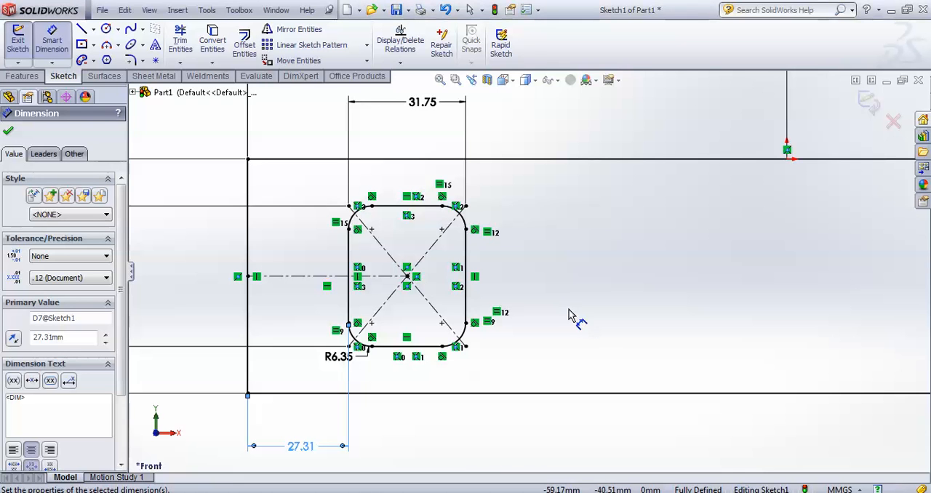
key("Escape")
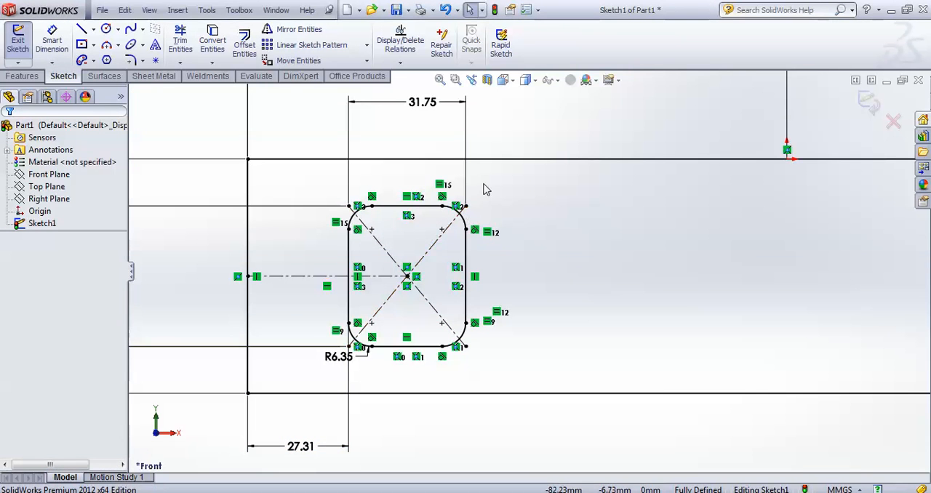
Create a linear sketch pattern of the rounded cutout with 3 instances spaced 146.05 mm along the X-axis
left_click_drag(484, 181, 326, 374)
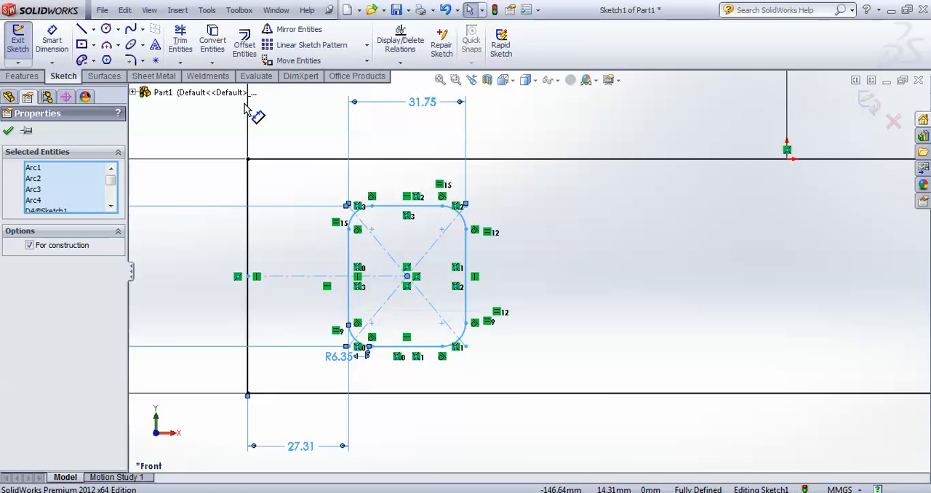
left_click(305, 44)
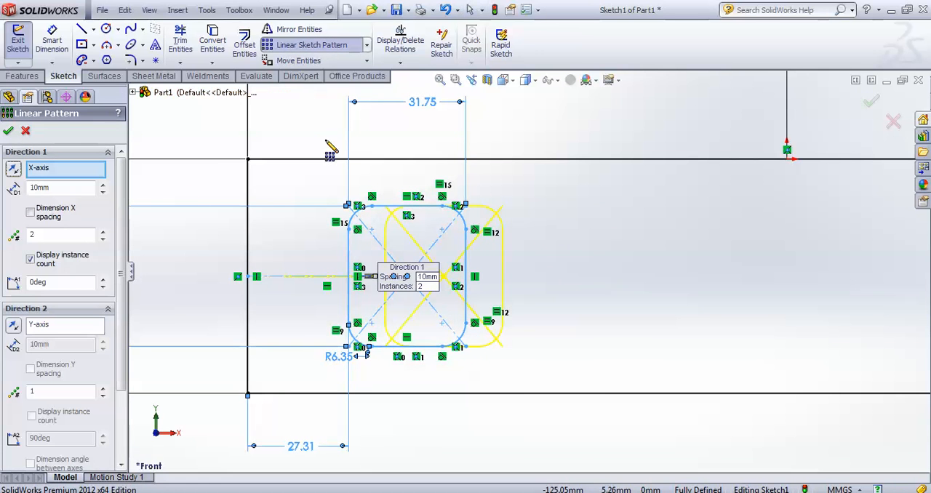
left_click(102, 231)
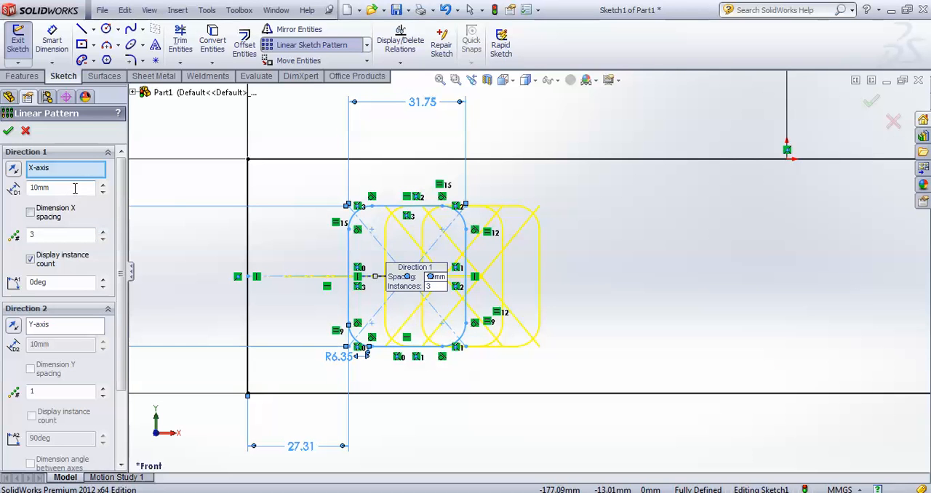
type("146.05")
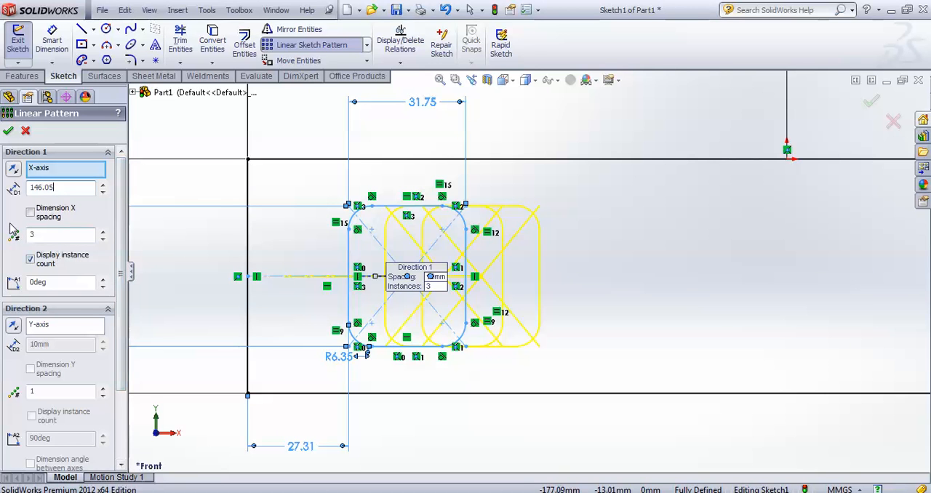
scroll(341, 279, "up", 1)
scroll(341, 284, "up", 3)
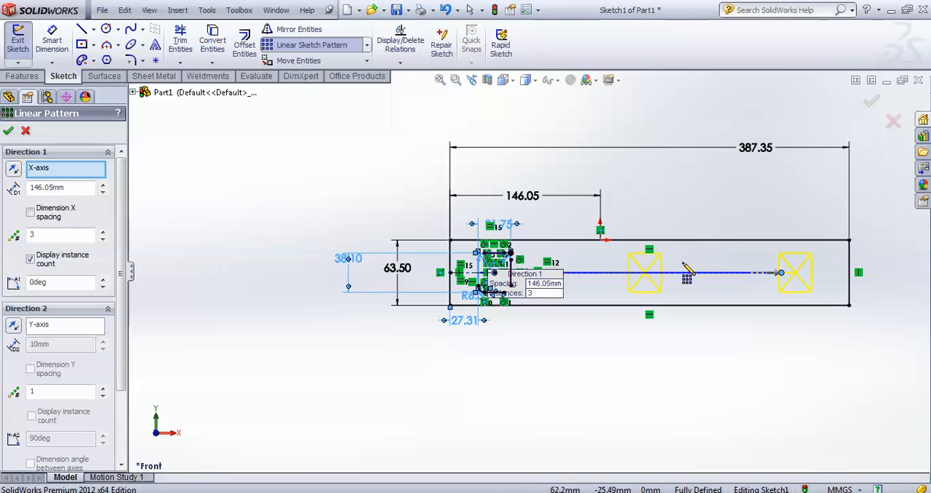
left_click(9, 132)
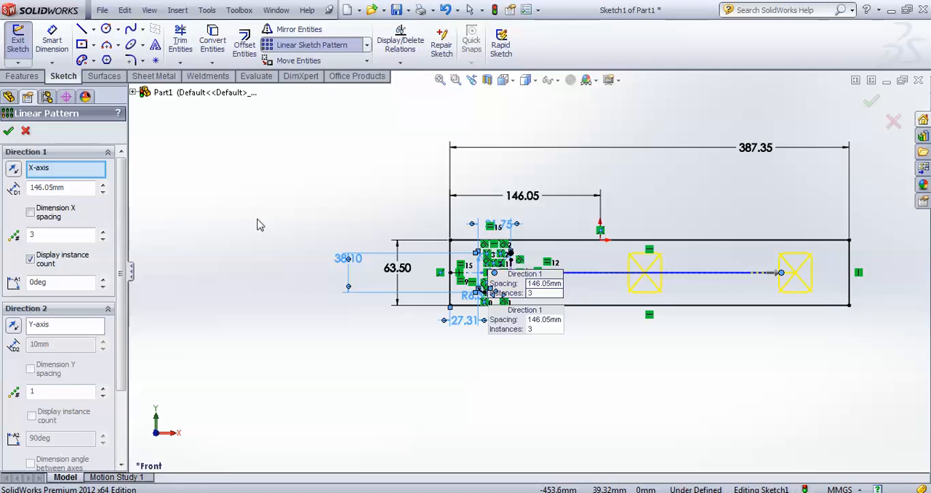
Sketch a vertical ellipse centered about 135.5 mm directly below the origin, with radii of about 84.7 mm vertically and 25.8 mm horizontally
scroll(770, 298, "down", 2)
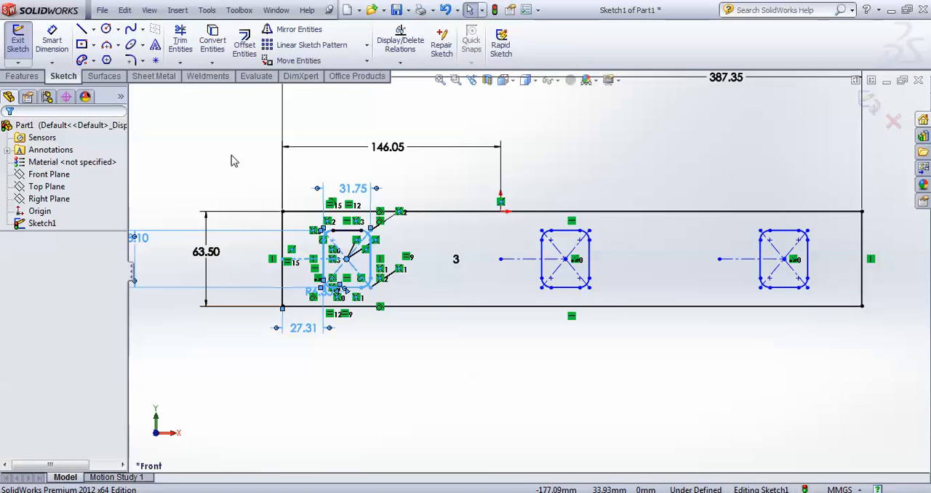
left_click(132, 45)
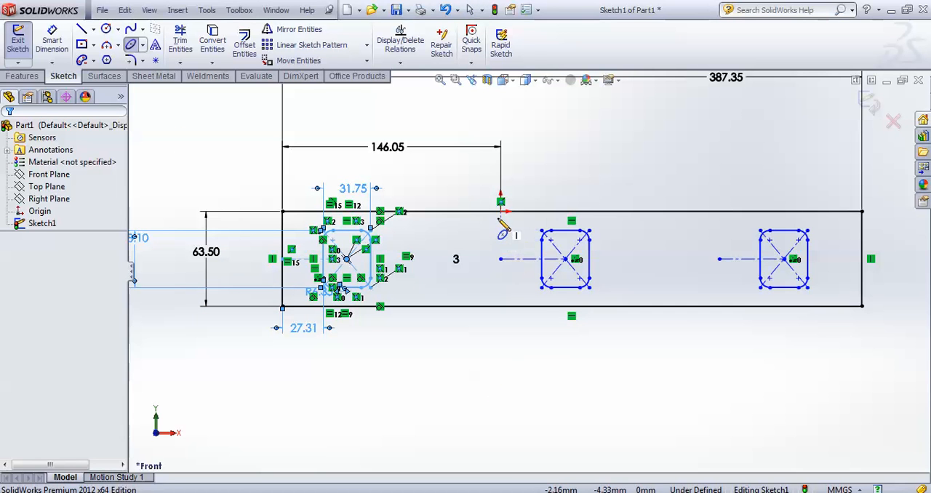
left_click(501, 413)
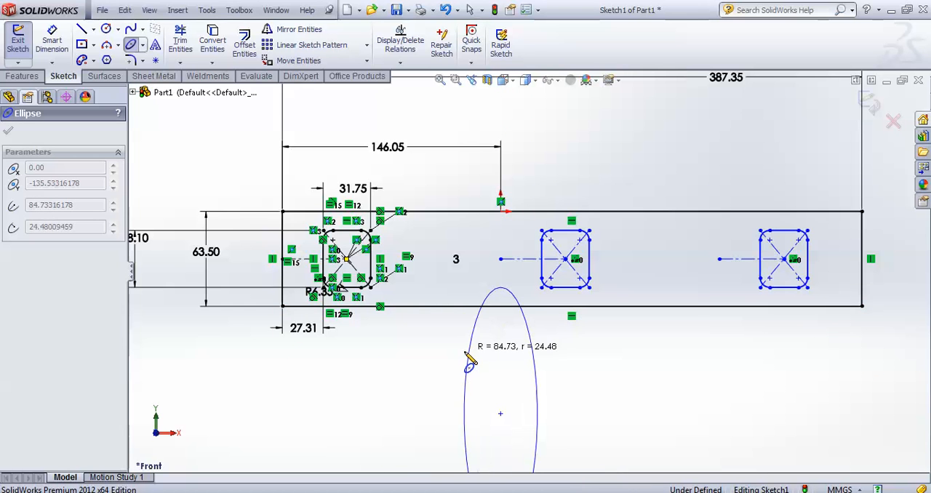
left_click(535, 373)
key("f")
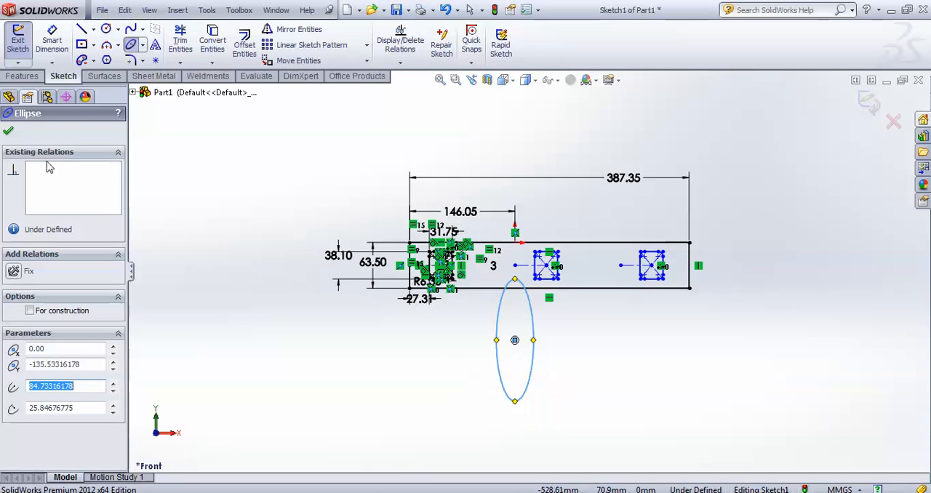
key("Escape")
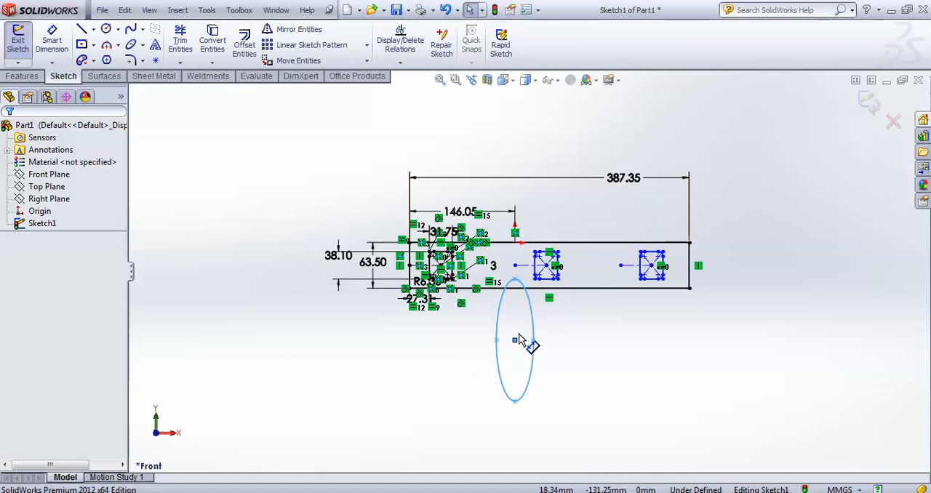
scroll(517, 339, "down", 1)
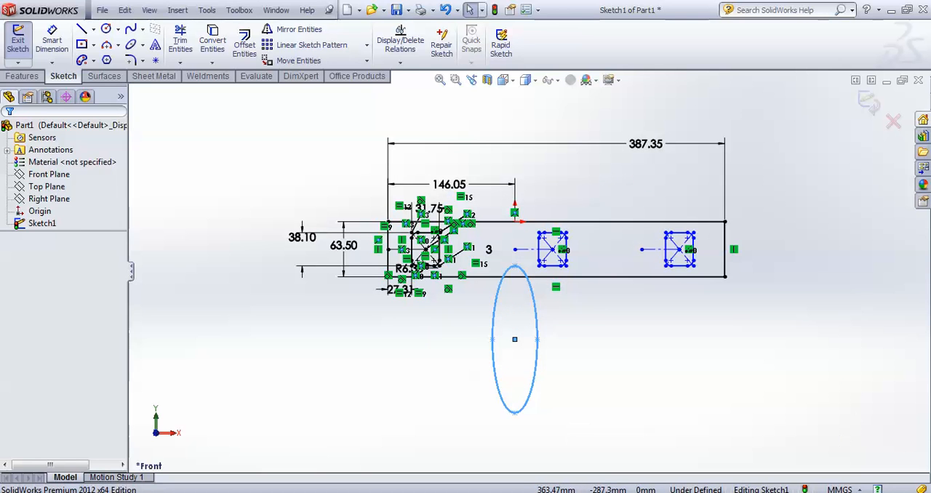
Dimension the ellipse's overall height between its upper and lower points as 114.68 mm
left_click(52, 46)
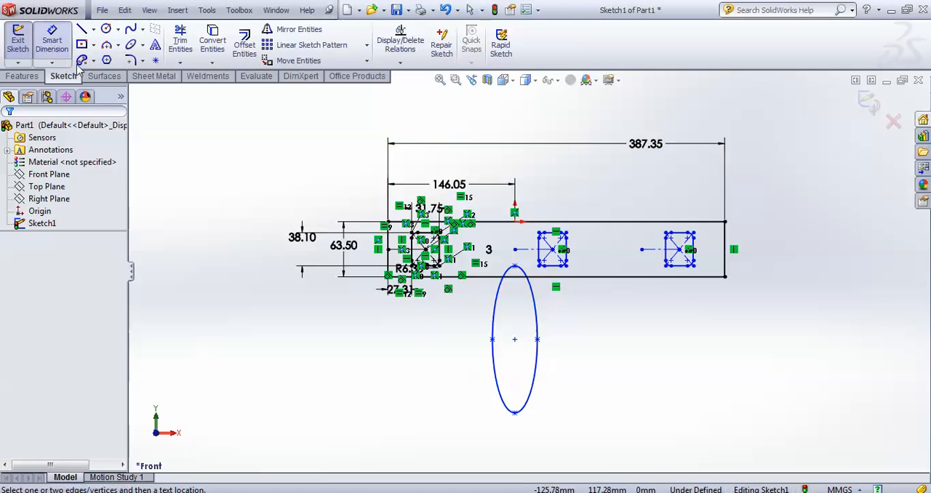
left_click(516, 267)
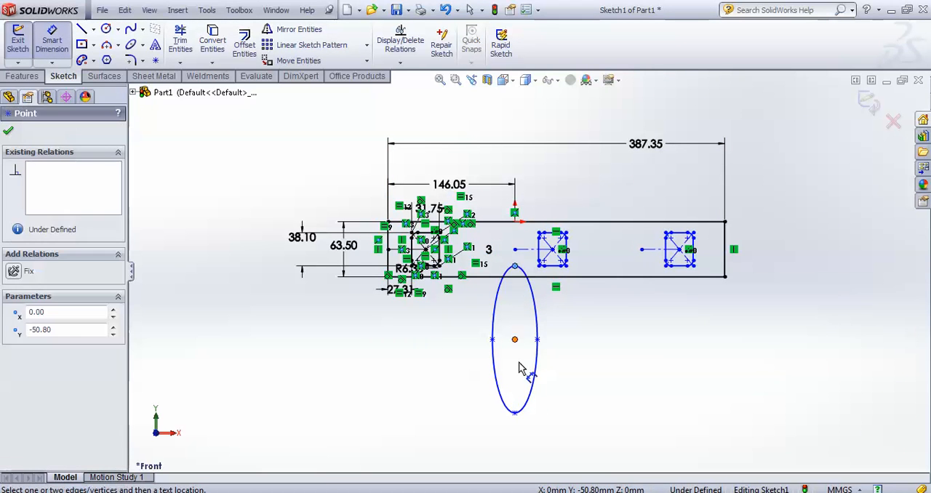
left_click(515, 413)
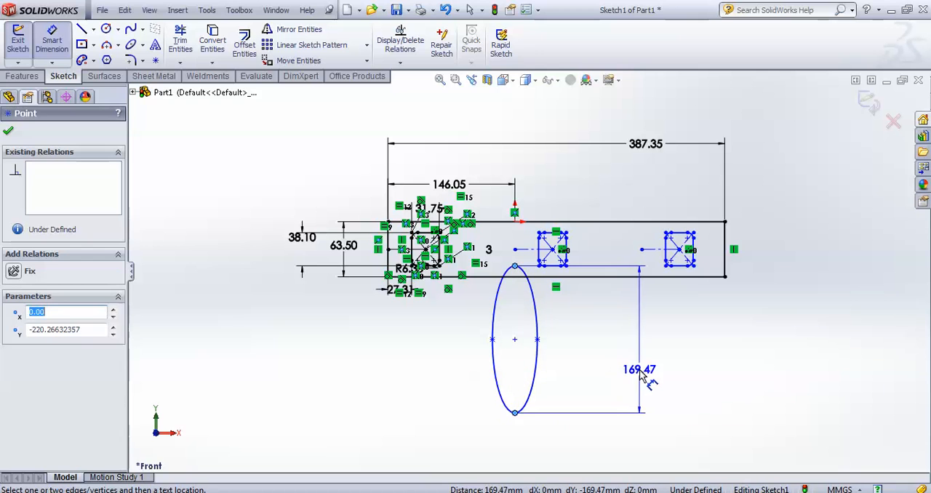
left_click(639, 373)
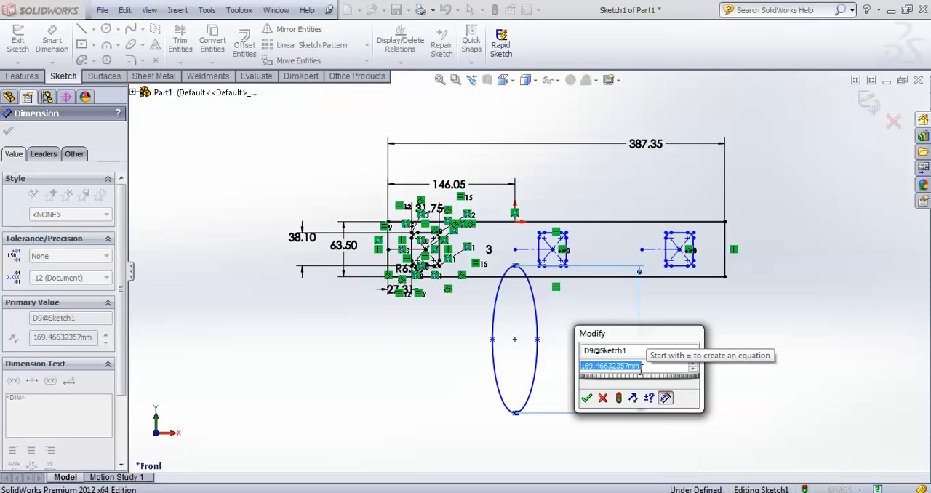
type("114")
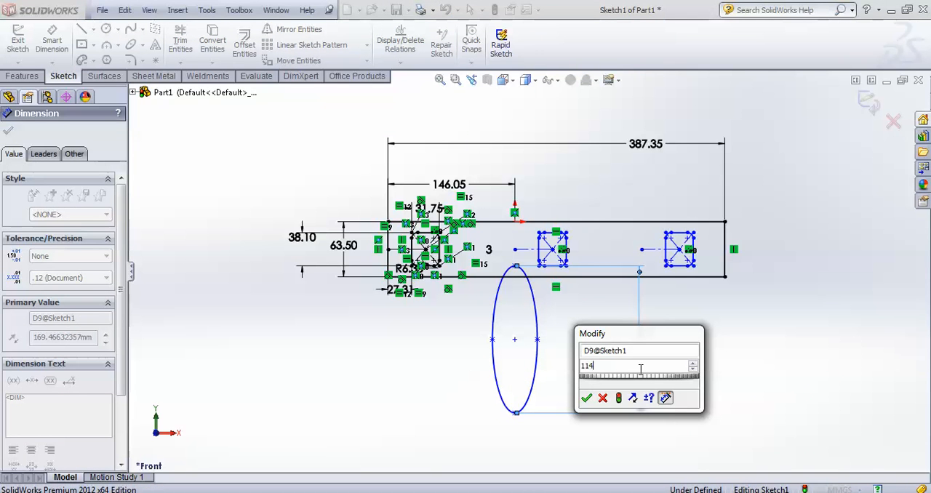
type(".68")
key("Return")
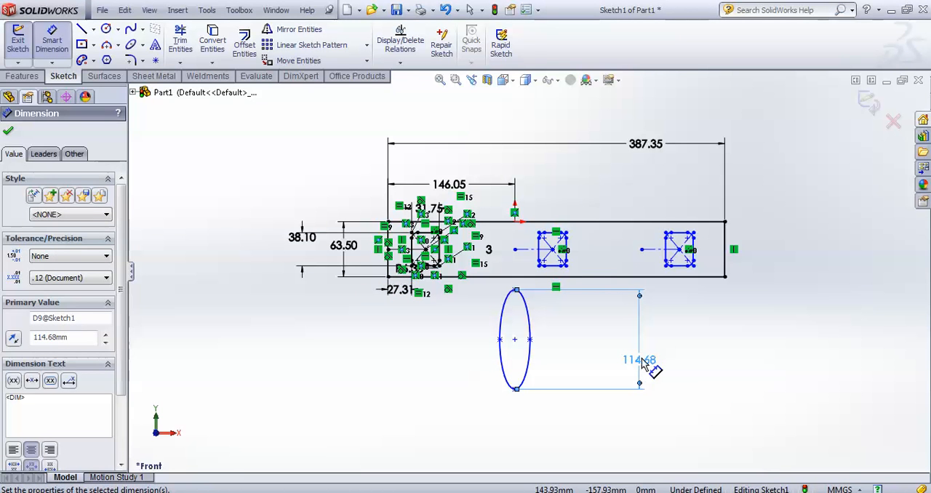
left_click(516, 290)
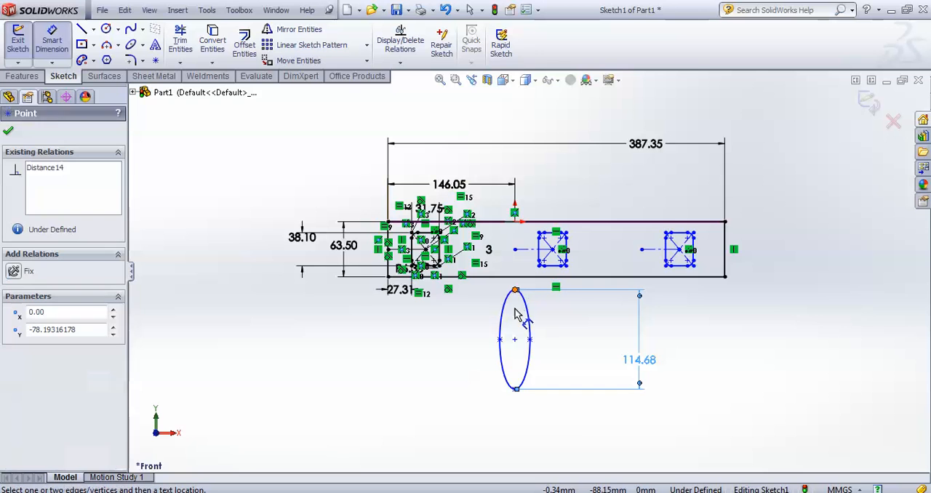
left_click(515, 339)
left_click(446, 334)
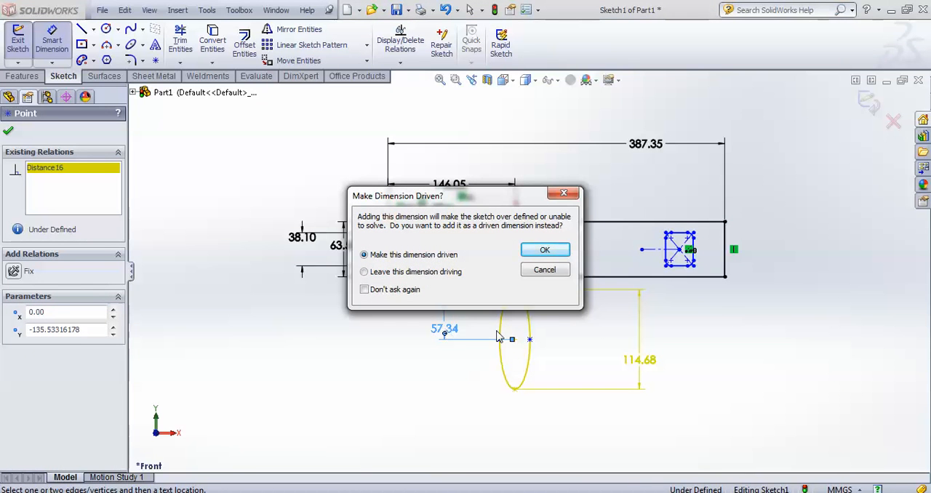
left_click(545, 270)
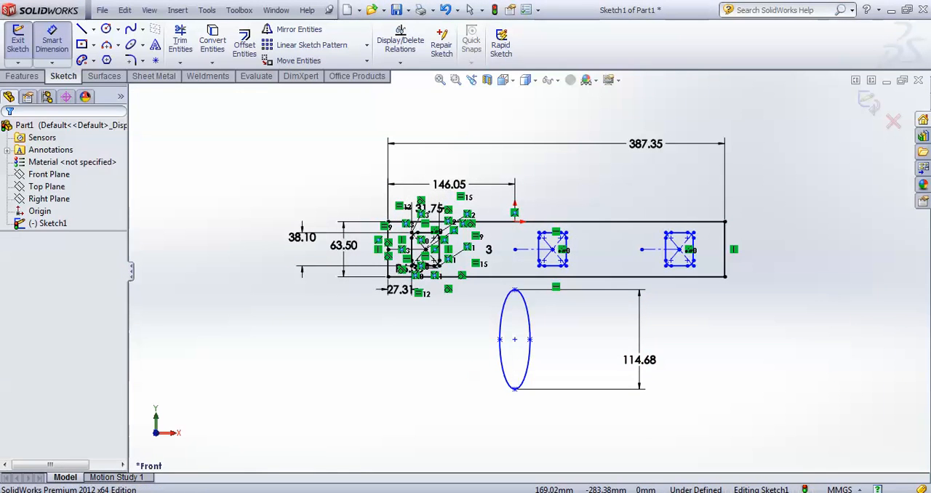
Dimension the vertical distance between the large rectangle's lower edge and the ellipse's center as 35.68 mm
left_click(516, 340)
left_click(505, 276)
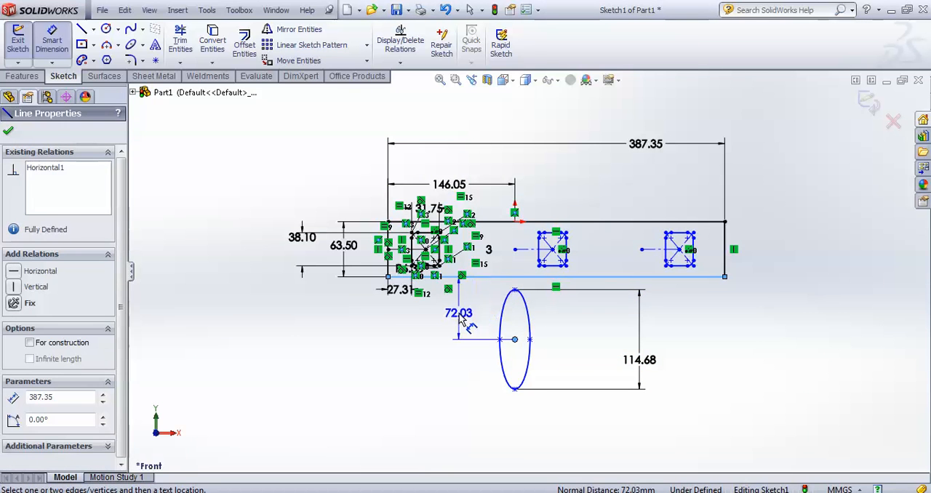
left_click(464, 321)
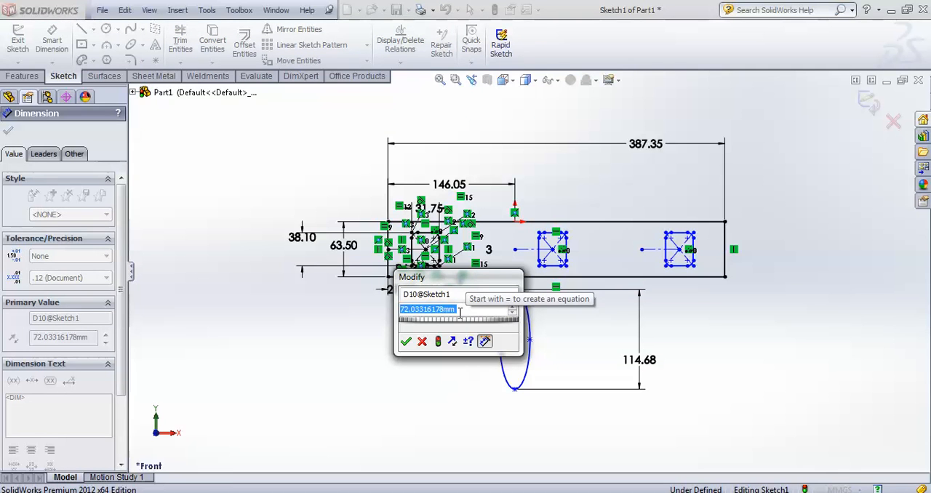
type("35")
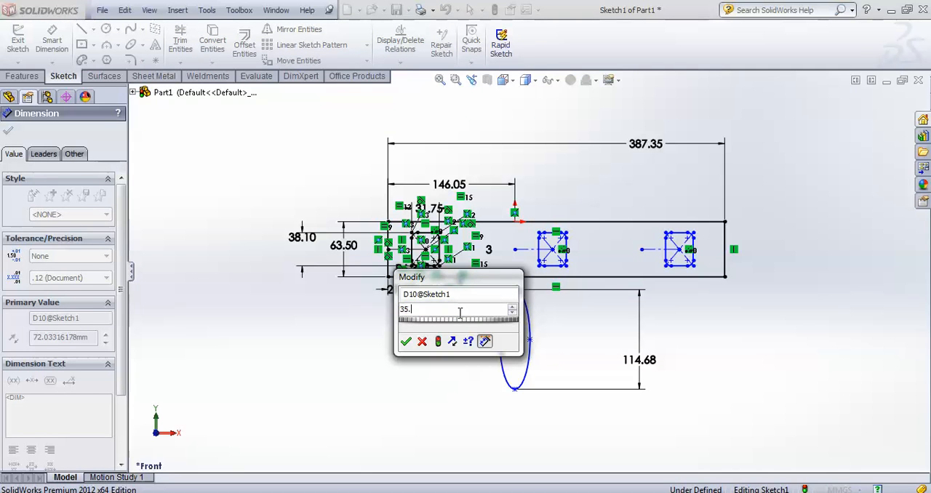
type(".68")
key("Return")
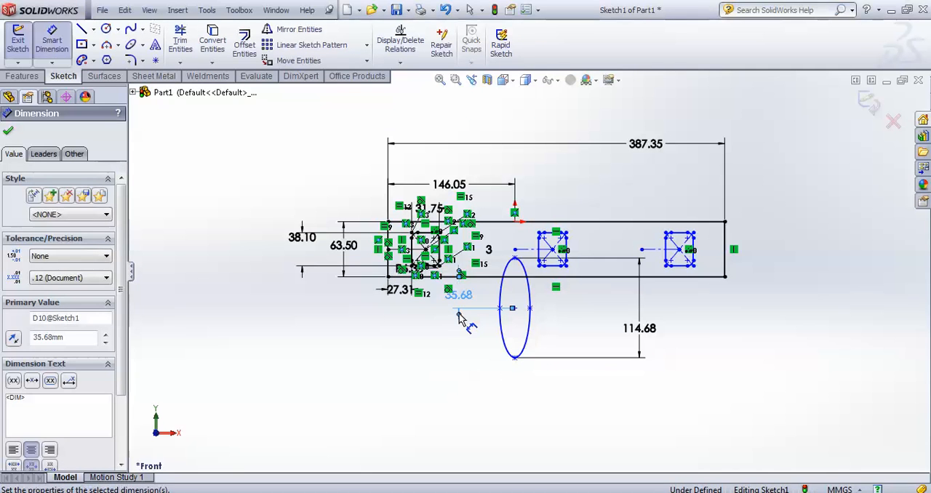
Dimension the ellipse's overall width between its two side points as 47.61 mm
left_click(500, 309)
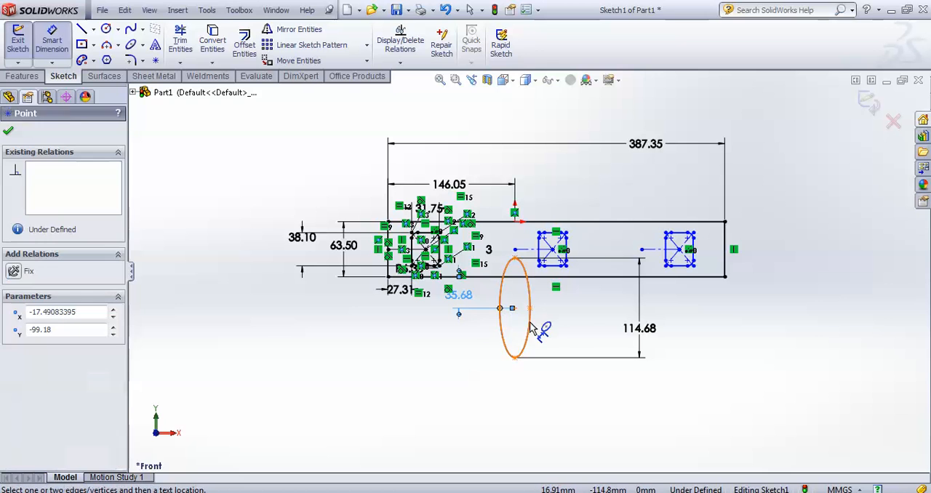
left_click(529, 309)
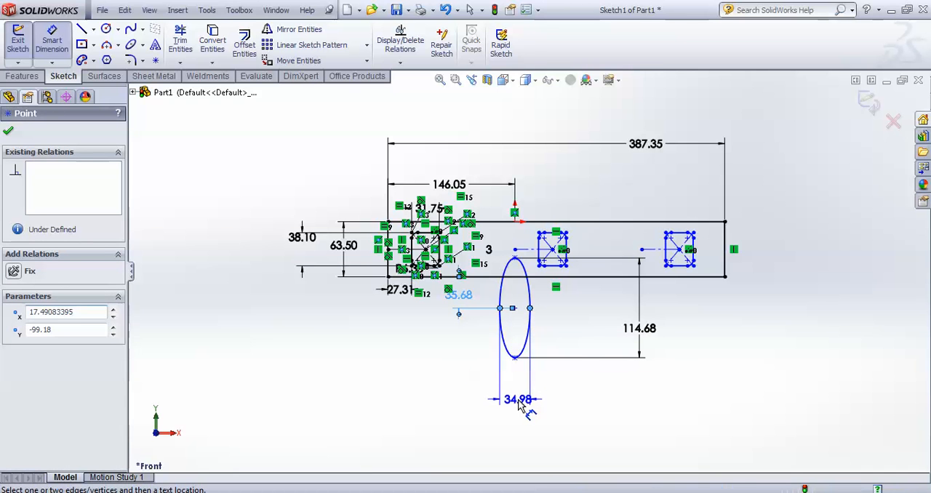
left_click(519, 400)
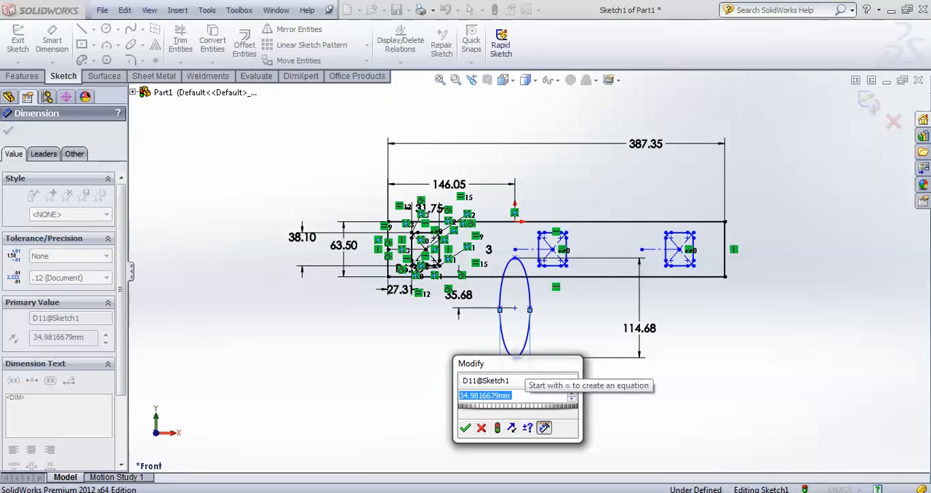
type("47.")
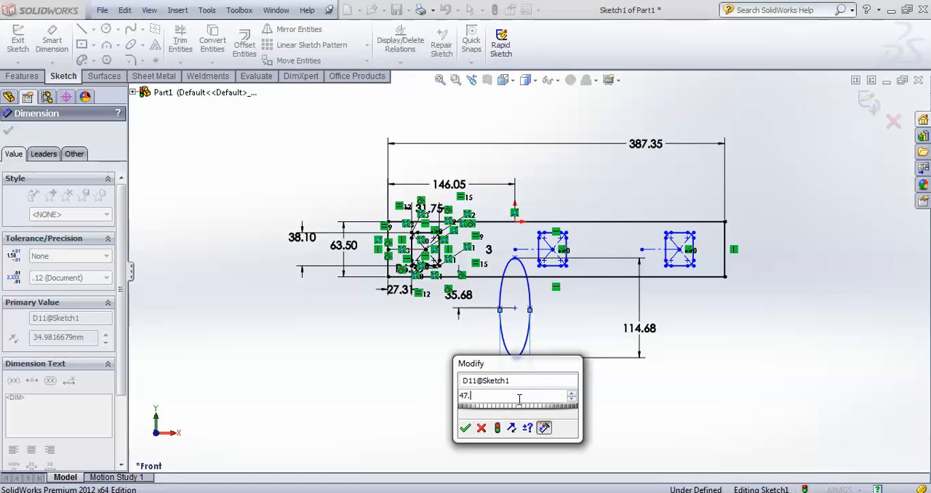
type("61")
key("Return")
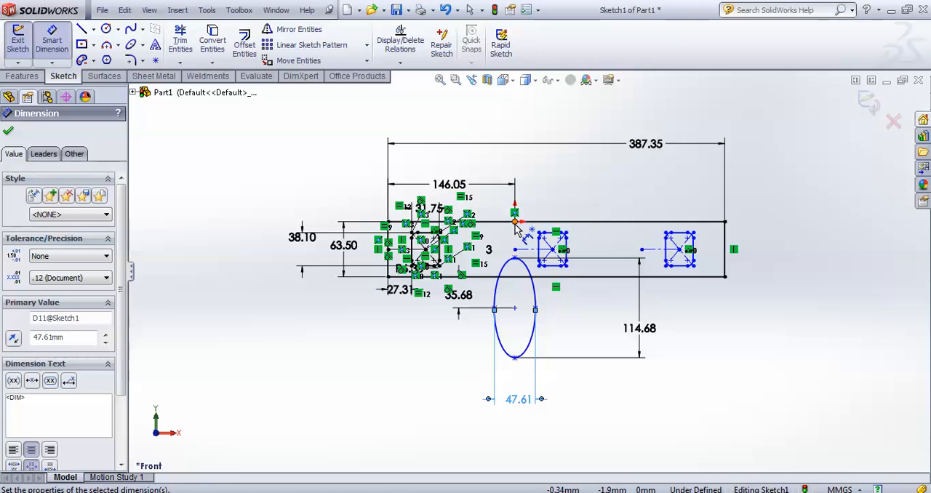
key("Escape")
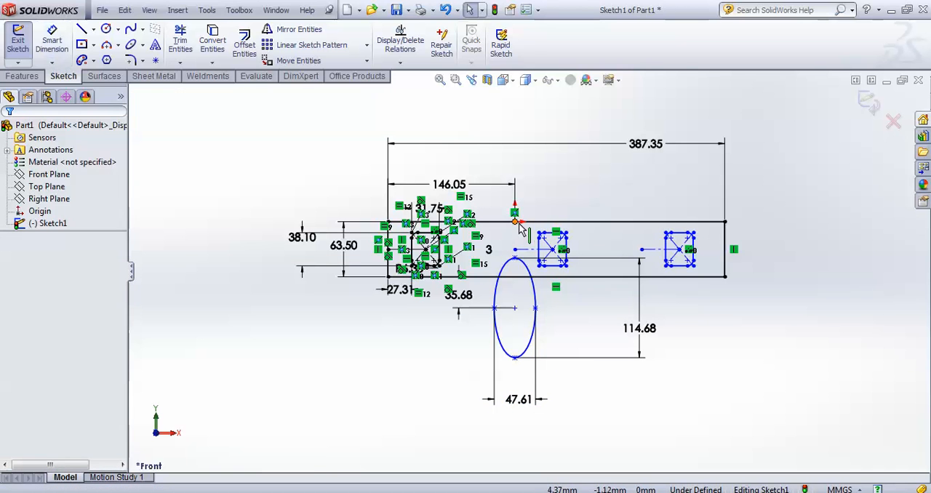
Add a vertical relation between the ellipse's upper point and its center point
left_click(516, 224)
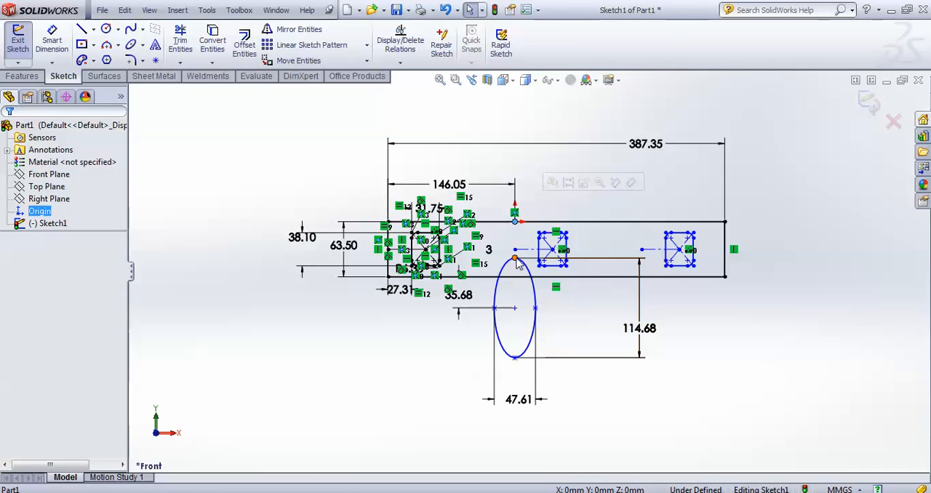
left_click(515, 259)
left_click(516, 308, "ctrl")
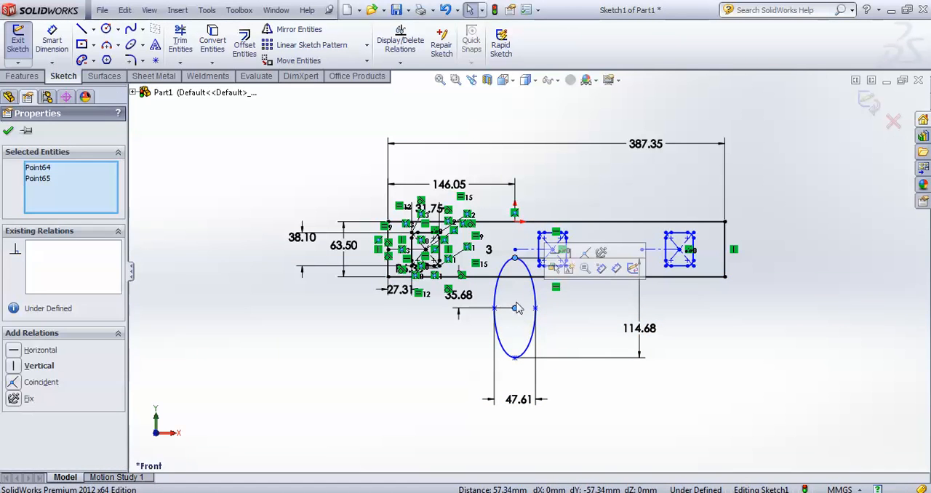
left_click(572, 252)
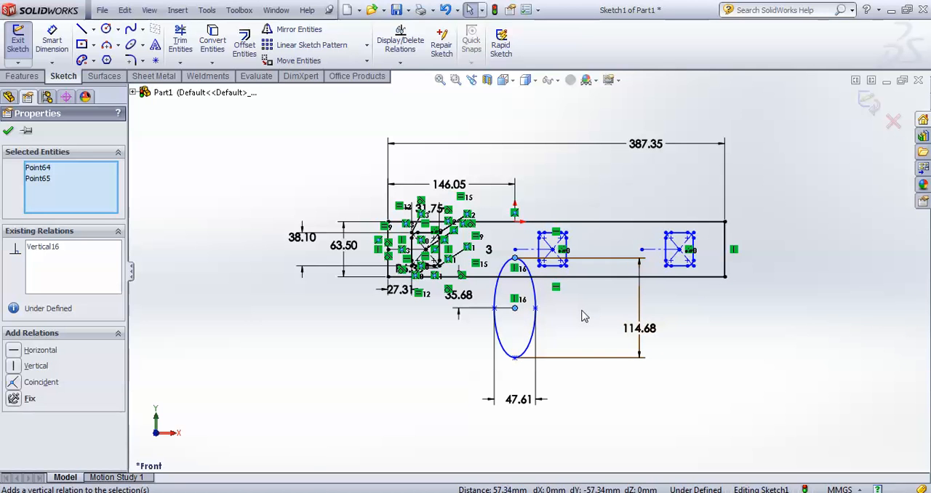
key("Escape")
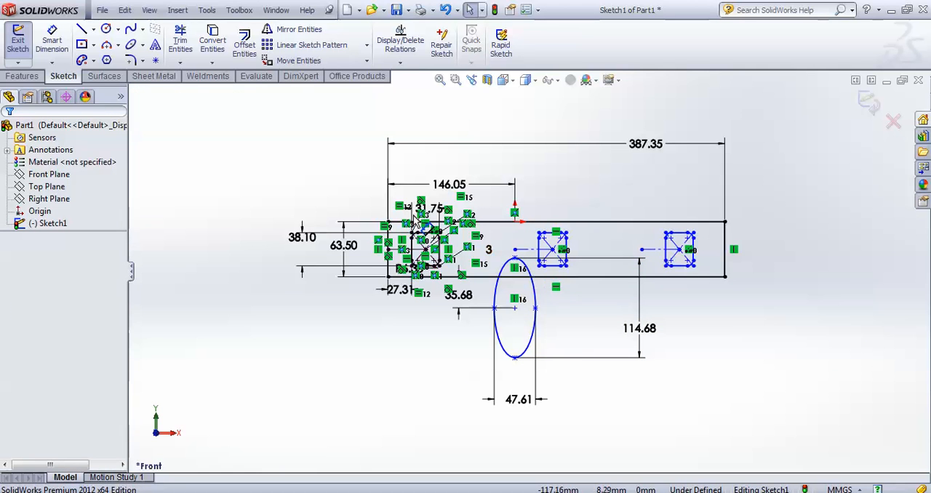
Create a linear sketch pattern of the ellipse with 2 instances spaced 146.05 mm along the X-axis
left_click(307, 48)
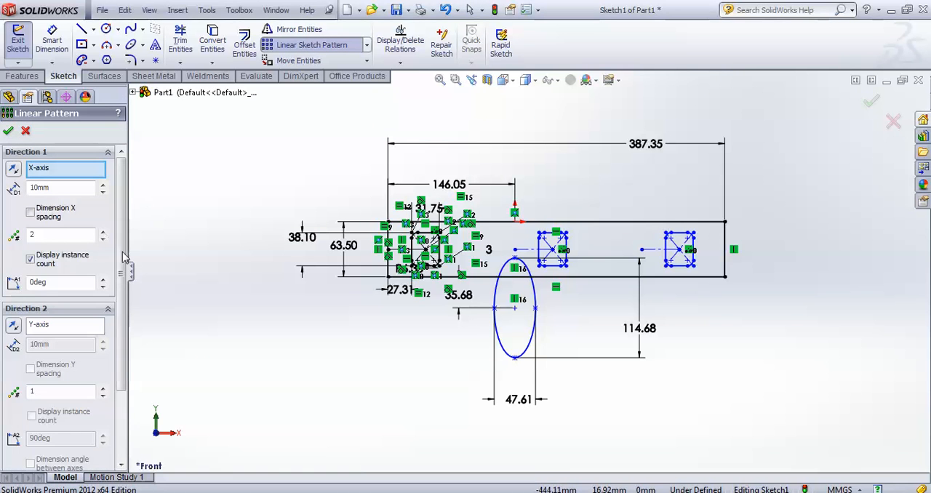
left_click(25, 133)
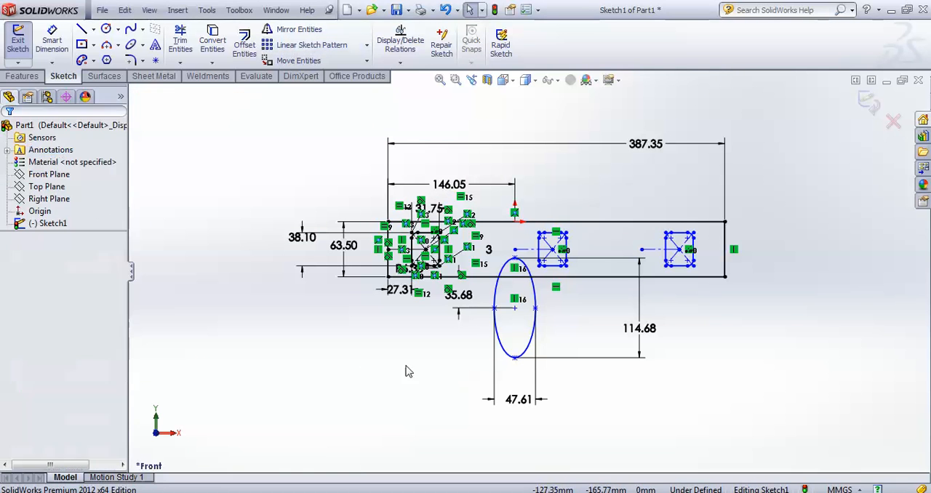
left_click(531, 355)
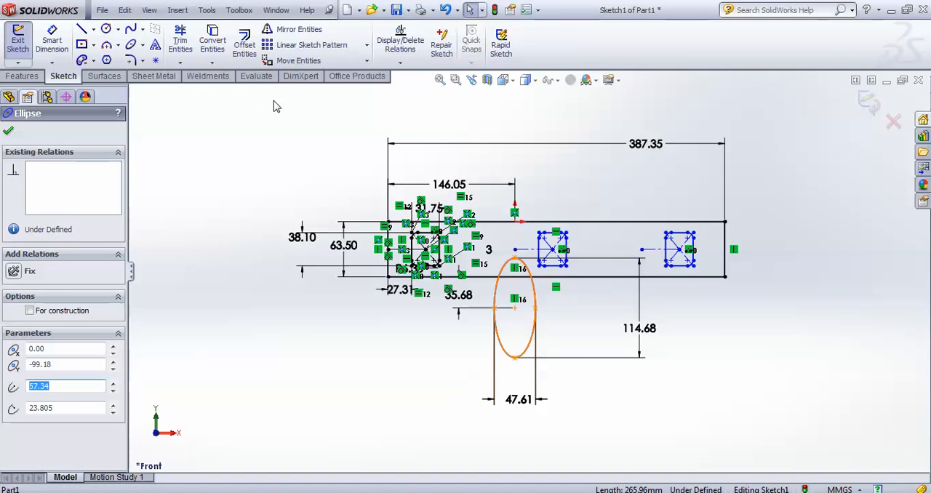
left_click(313, 45)
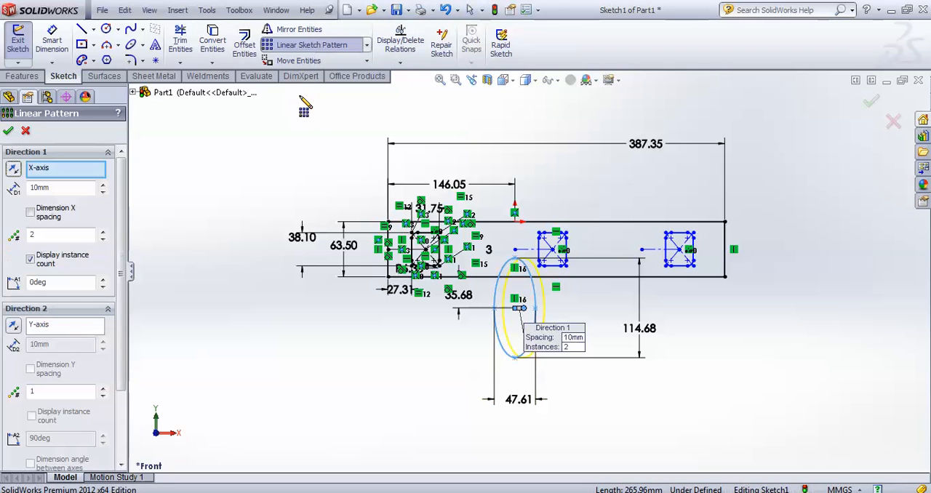
left_click(102, 232)
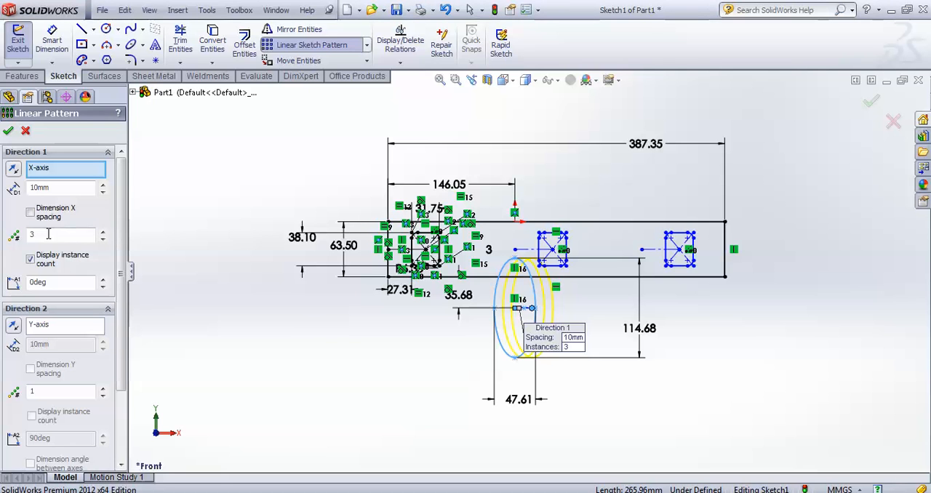
left_click(103, 238)
left_click_drag(69, 188, 25, 187)
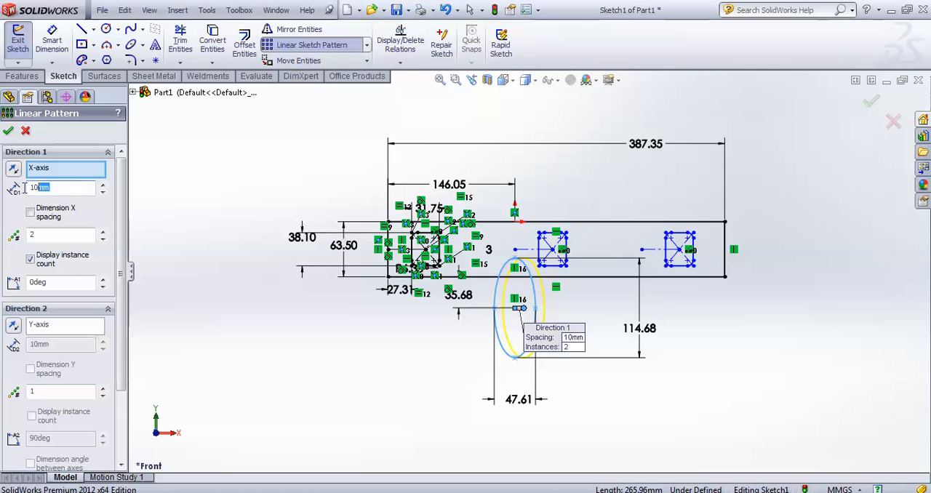
type("146.05")
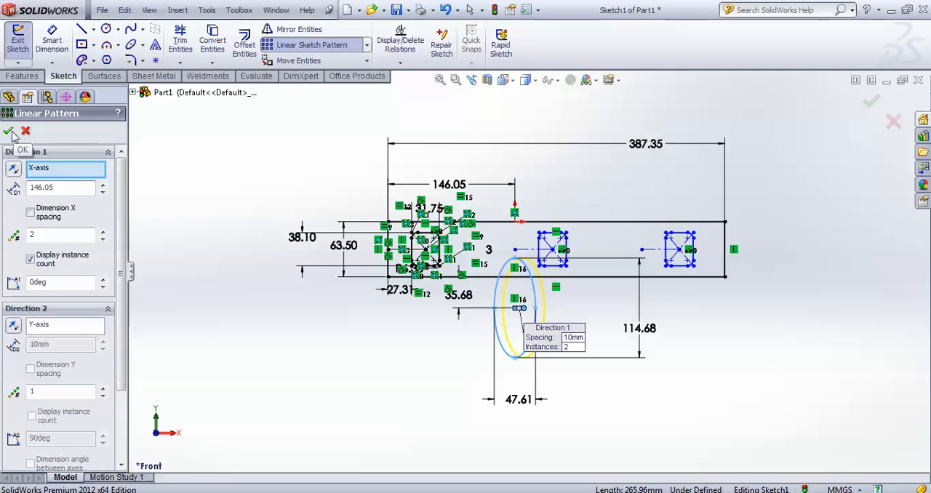
key("Return")
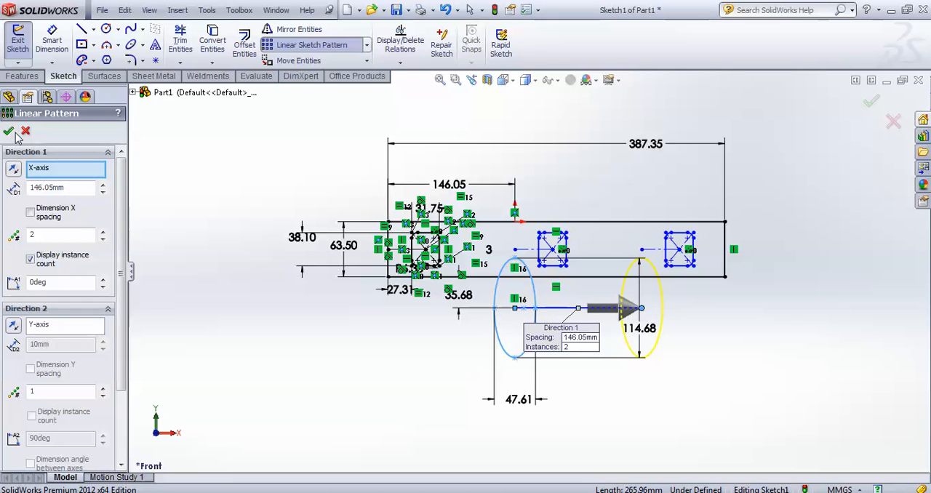
left_click(14, 134)
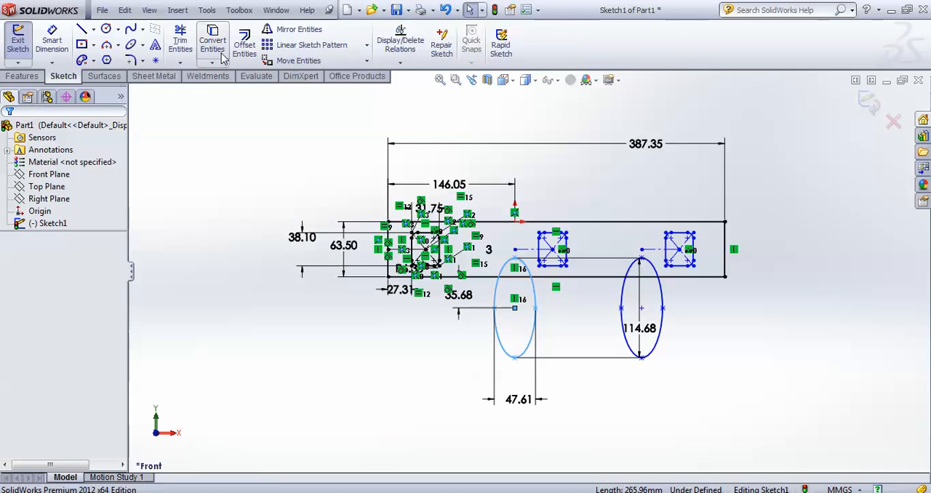
Power-trim the portions of both ellipses that lie below the large rectangle's lower edge
left_click(180, 40)
scroll(493, 340, "down", 5)
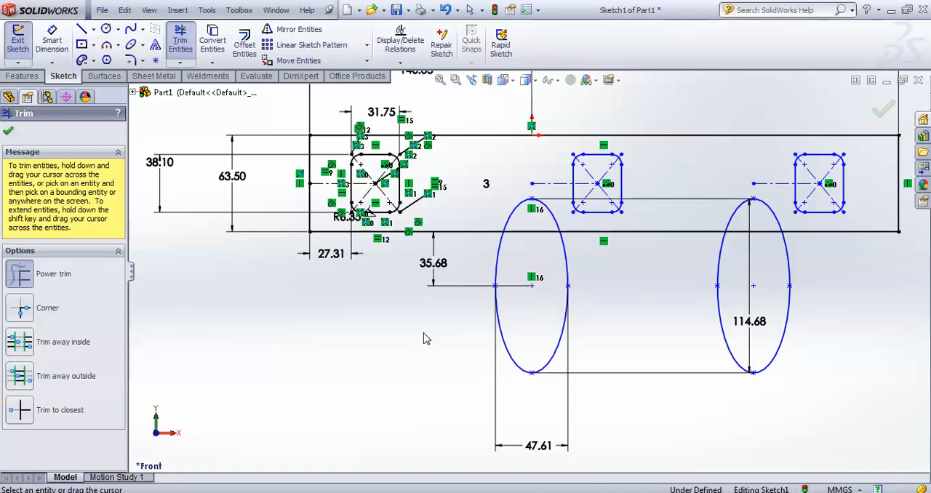
left_click_drag(426, 339, 781, 343)
mouse_move(754, 236)
left_mouse_down()
mouse_move(740, 264)
mouse_move(536, 264)
mouse_move(530, 231)
mouse_move(571, 354)
left_mouse_up()
scroll(573, 355, "up", 3)
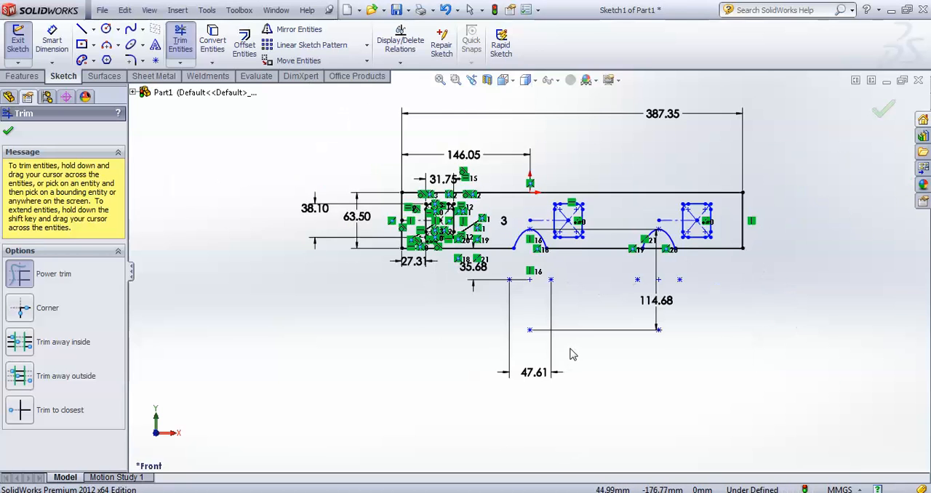
scroll(594, 340, "down", 2)
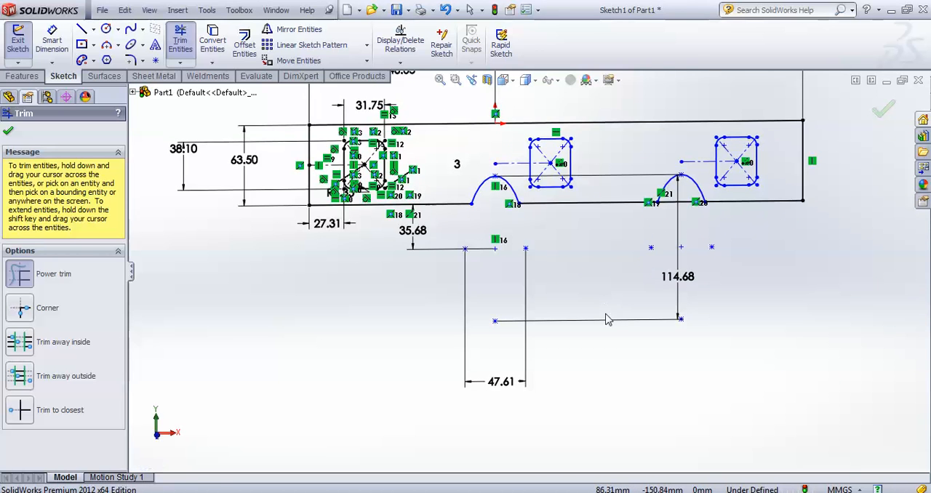
Finish trimming and exit the profile sketch on the Front Plane
scroll(531, 269, "up", 2)
left_click(512, 81)
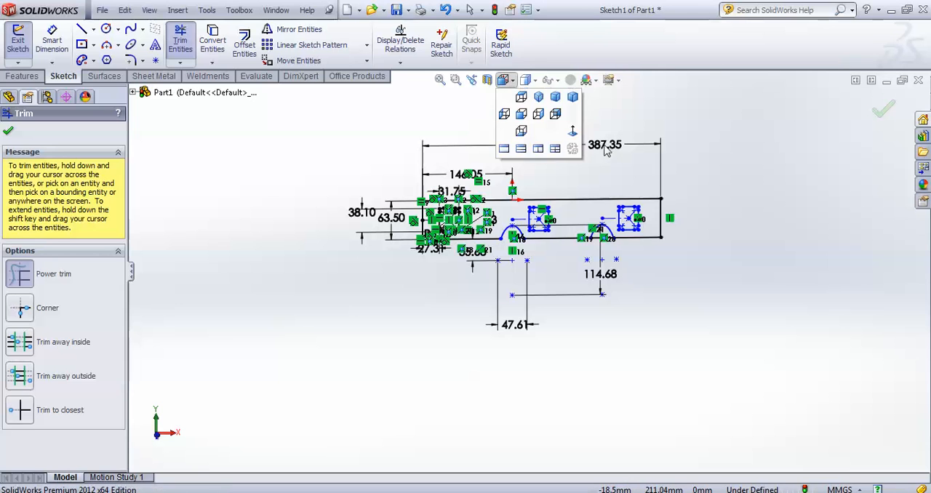
left_click(572, 132)
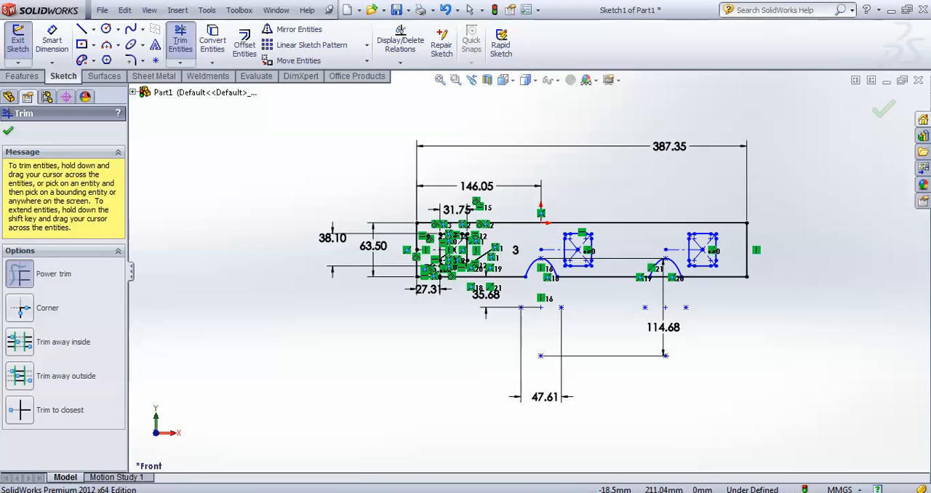
left_click(881, 115)
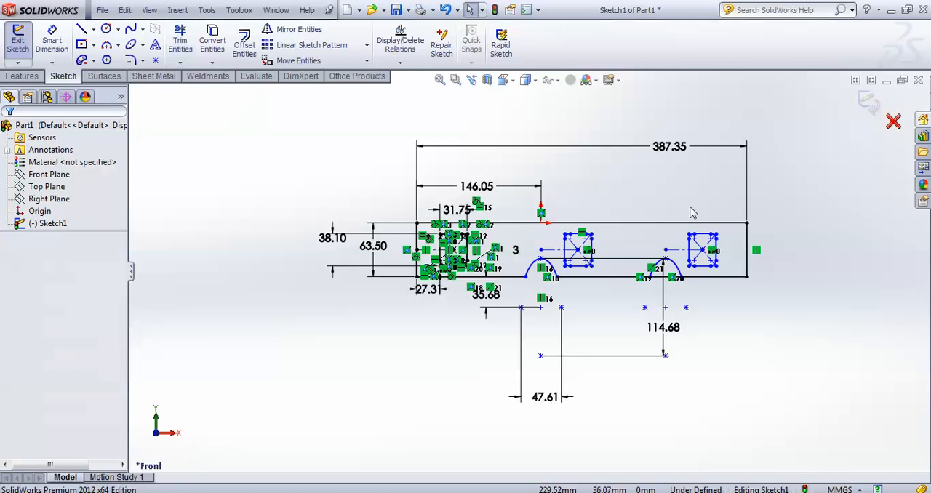
left_click(62, 201)
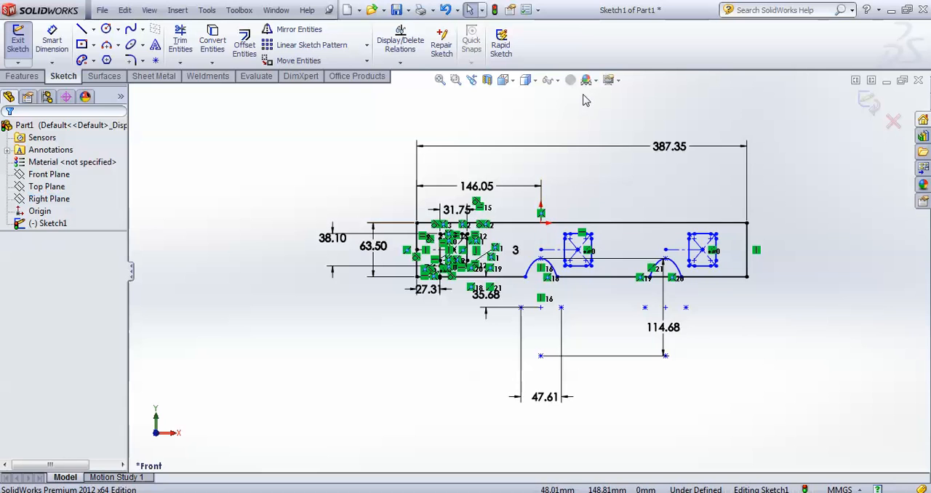
left_click(868, 102)
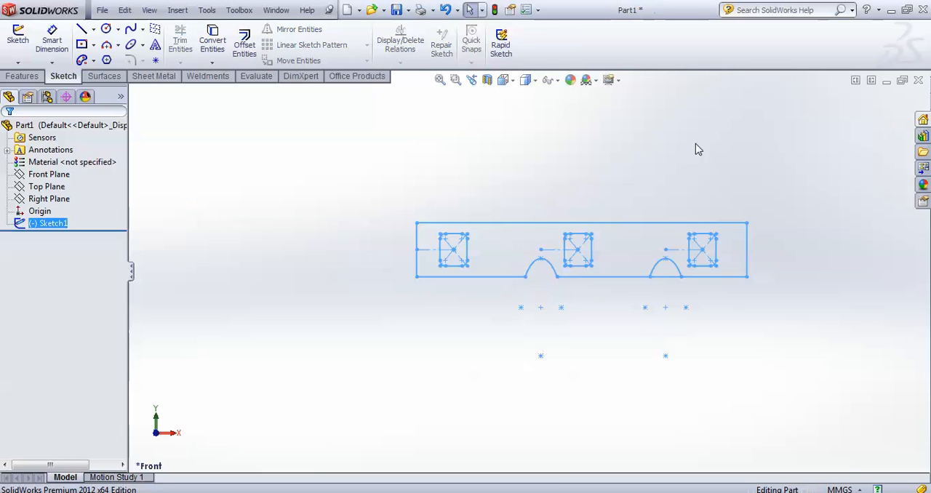
Start a sketch on the Right Plane and draw a circle about 8.45 mm in diameter, level with the origin and about 14.86 mm from it
left_click(54, 203)
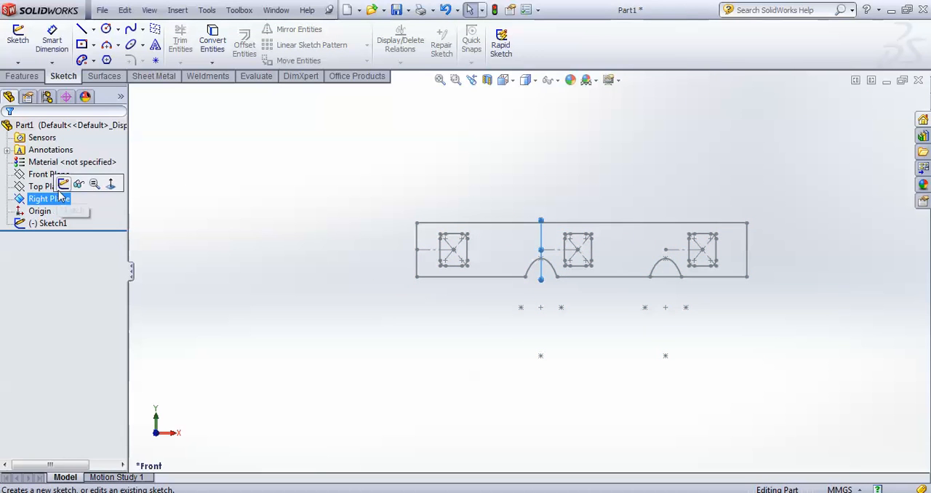
left_click(63, 184)
left_click(503, 80)
left_click(572, 131)
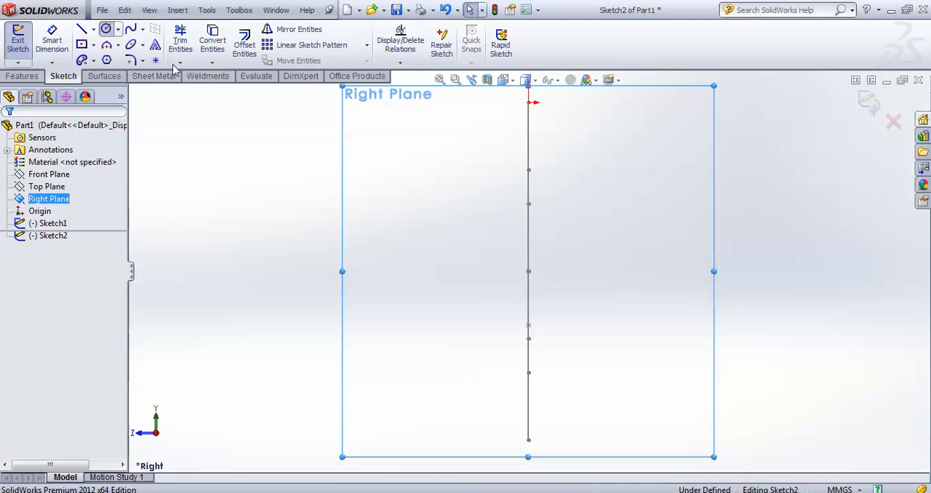
left_click(106, 29)
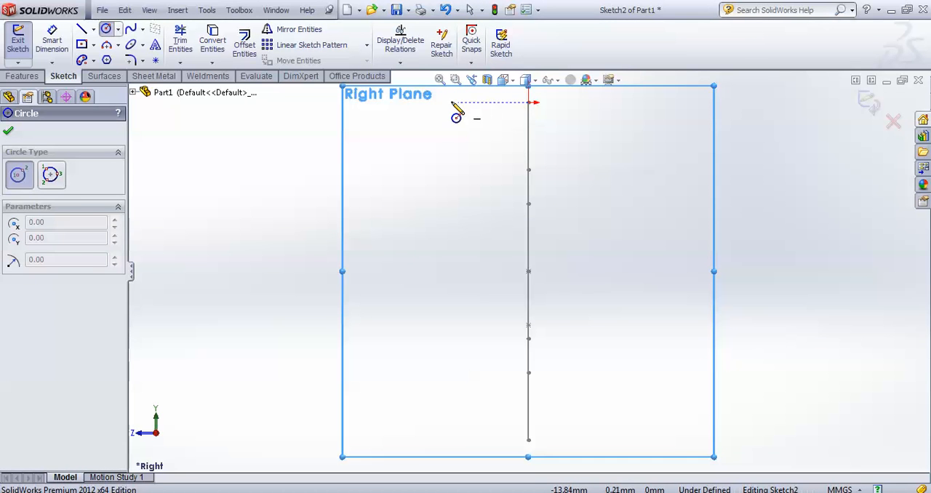
left_click_drag(450, 103, 430, 107)
Dimension the circle's diameter as 38.10 mm
left_click(54, 47)
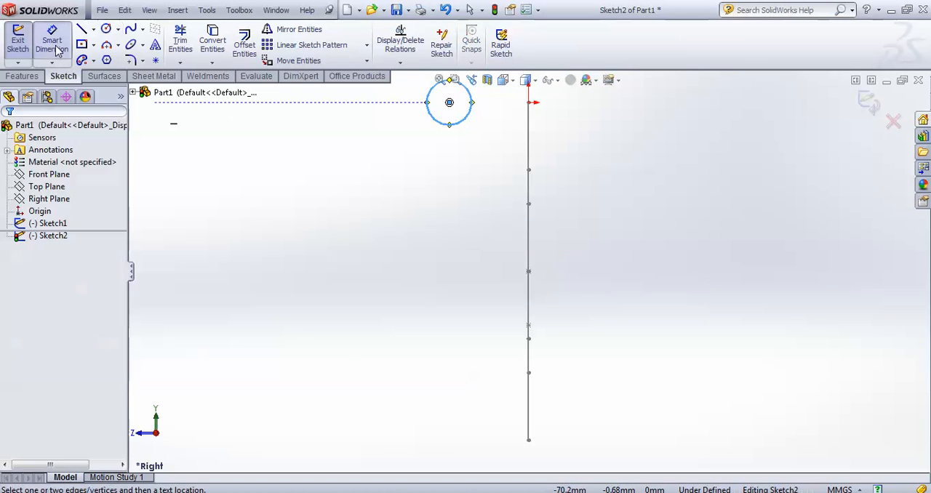
left_click(430, 110)
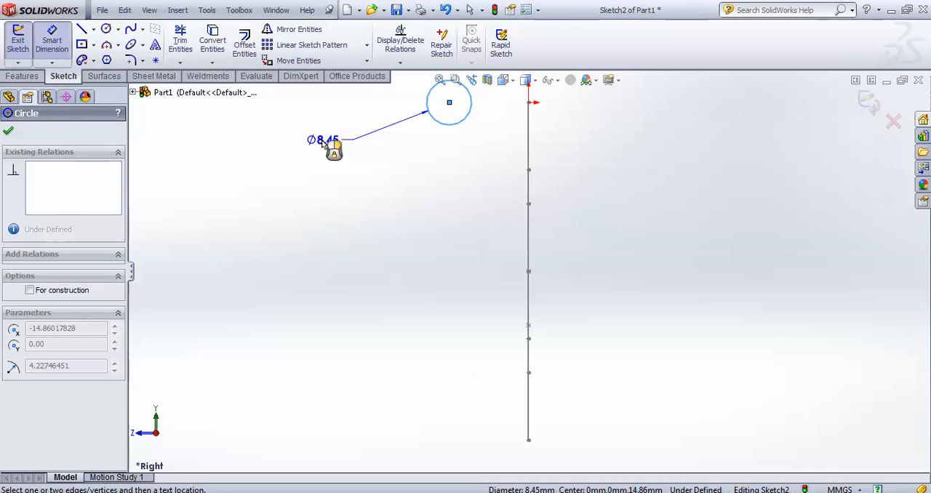
left_click(325, 141)
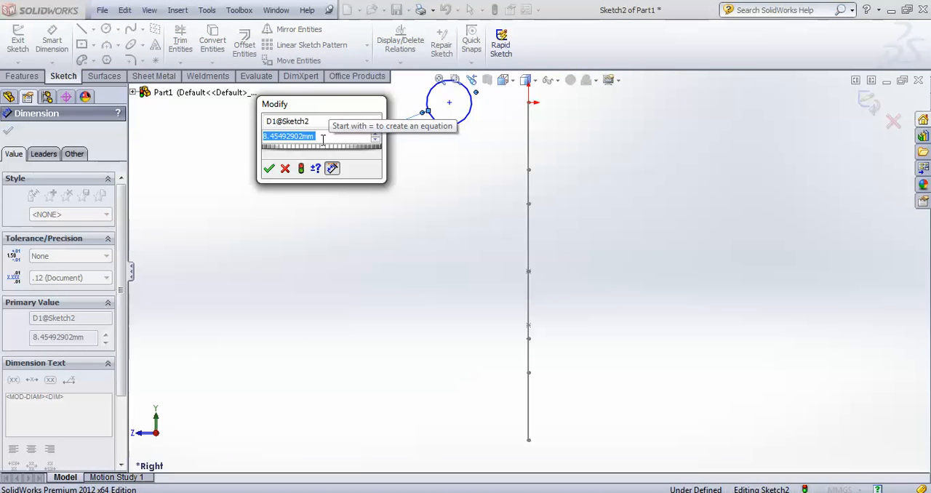
type("38.10")
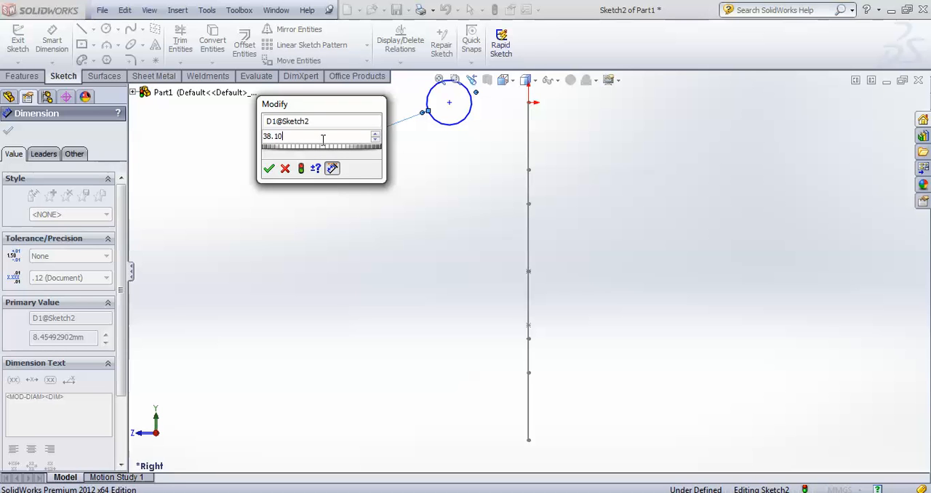
key("Return")
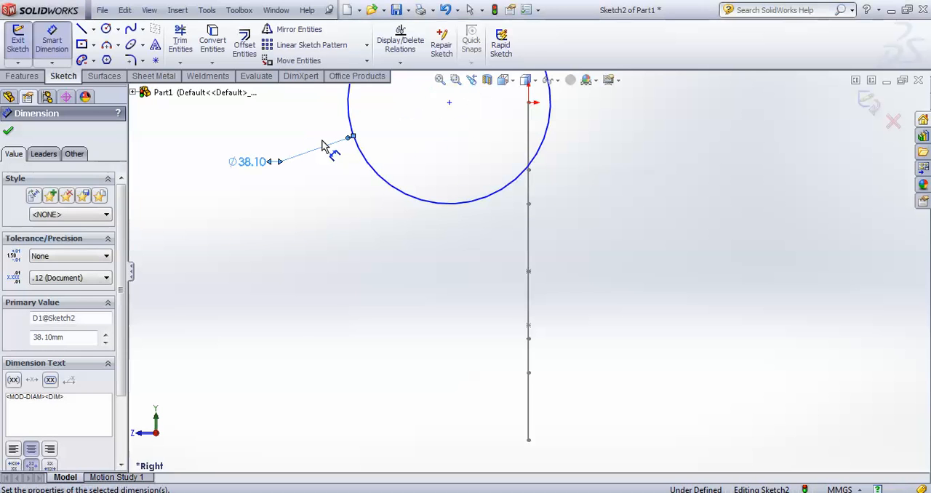
Dimension the horizontal distance between the origin and the circle's center as 63.50 mm
left_click(529, 102)
left_click(449, 104)
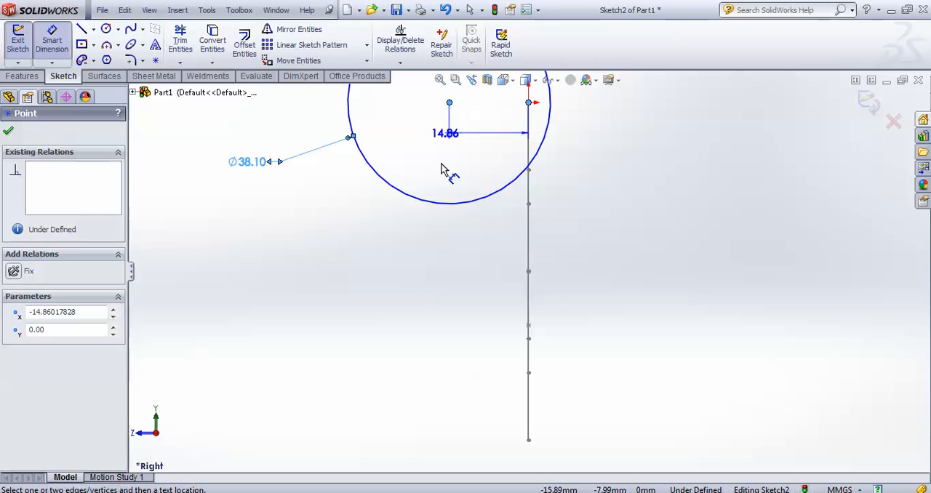
left_click(473, 275)
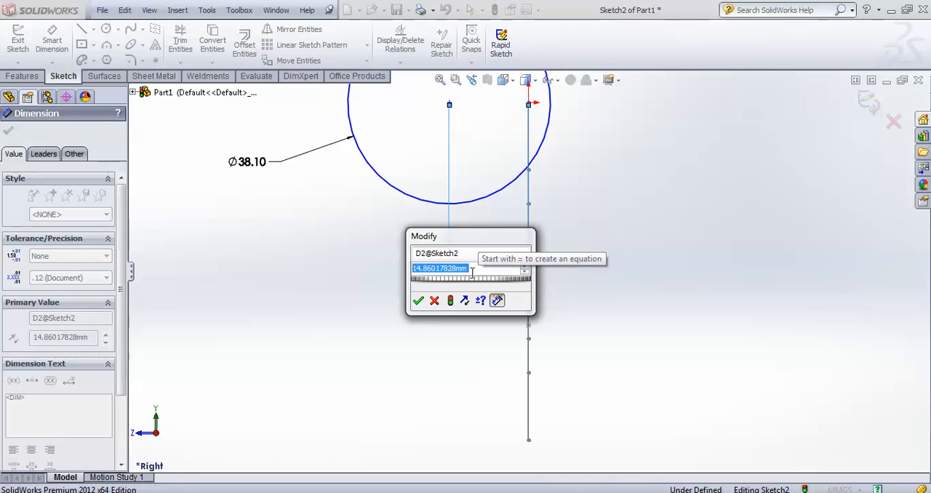
type("63")
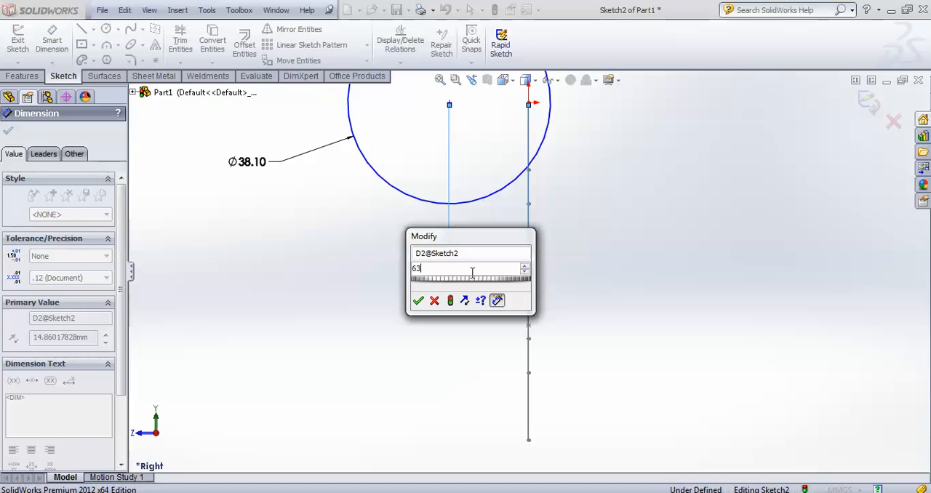
type(".50")
key("Return")
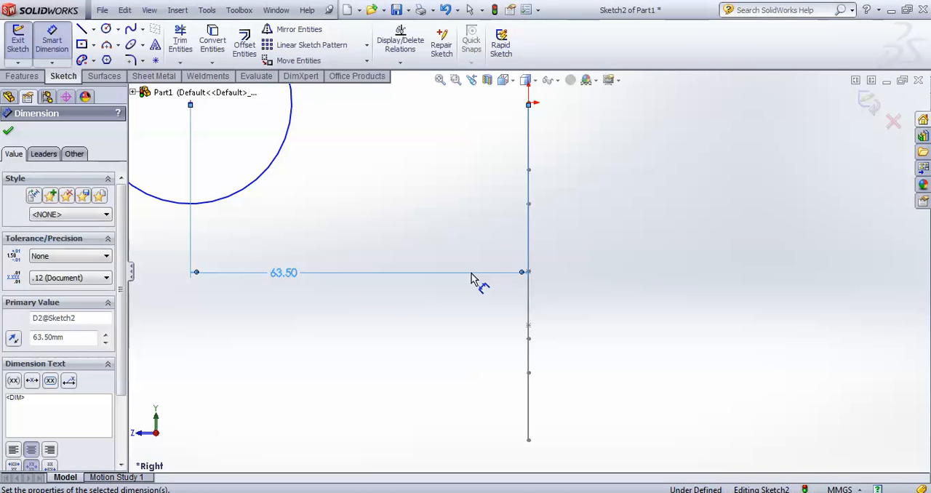
scroll(488, 288, "up", 3)
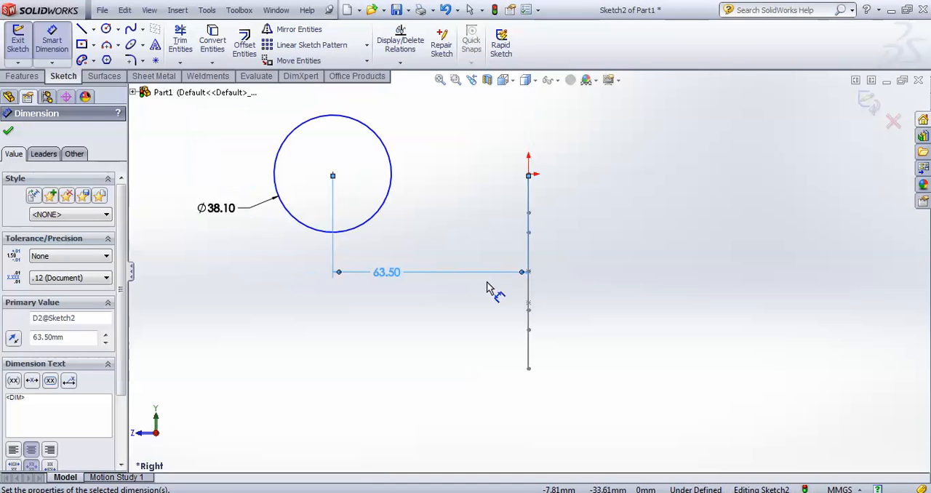
left_click(8, 130)
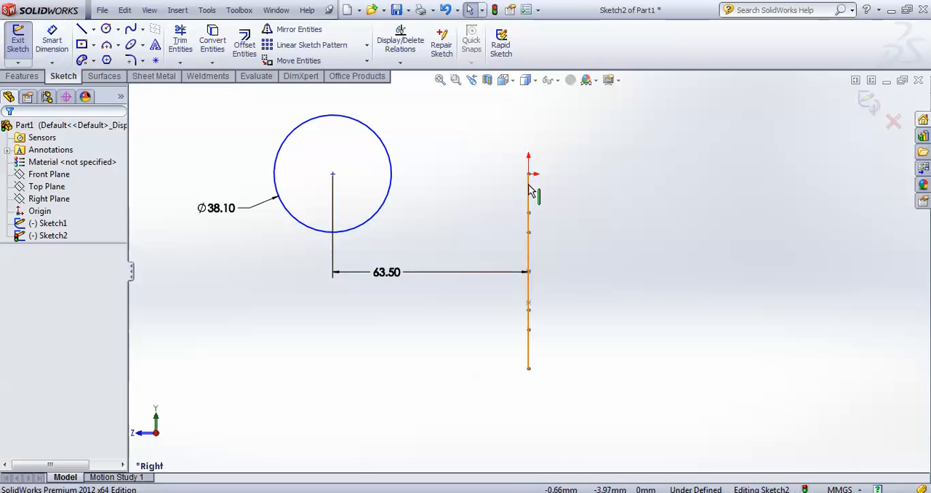
Add a horizontal relation between the circle's center and the origin, and exit the sketch
left_click(333, 175)
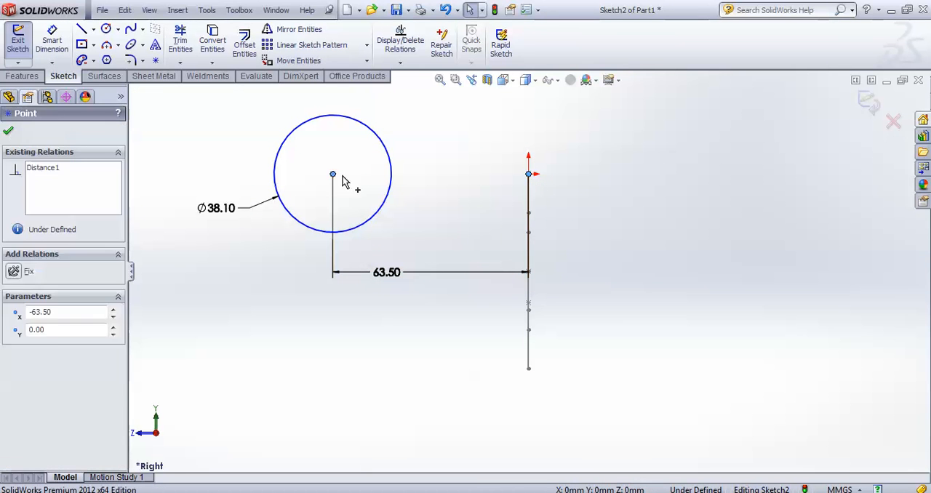
left_click(529, 174, "ctrl")
left_click(373, 128)
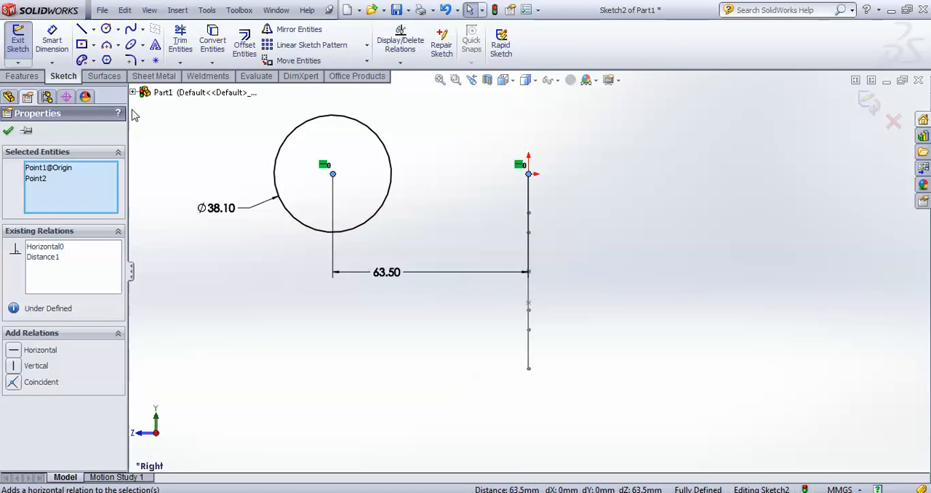
left_click(8, 130)
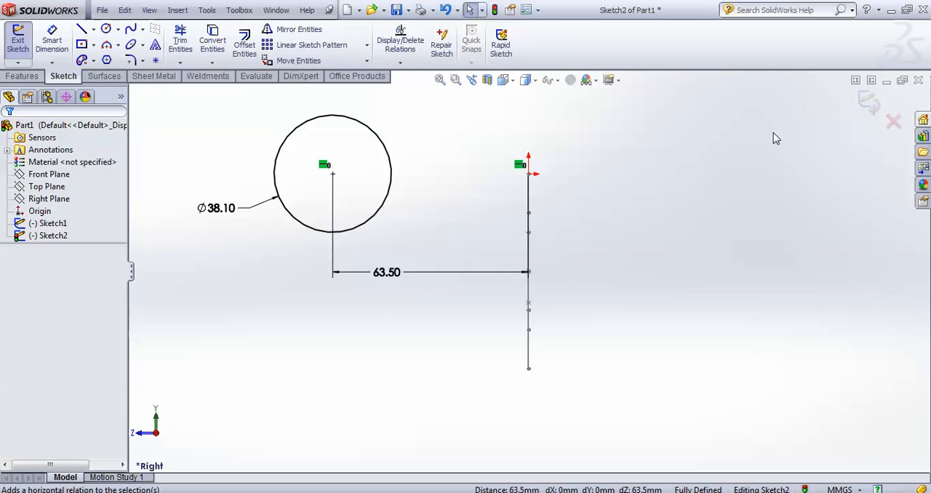
left_click(867, 100)
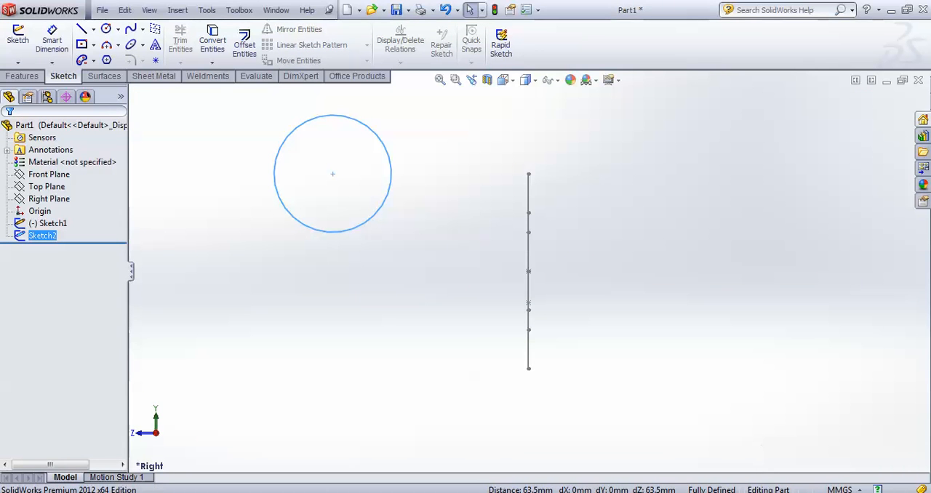
Create two reference planes parallel to the Right Plane, offset and spaced 146.05 mm apart toward the profile's far end
middle_click_drag(611, 237, 666, 336)
scroll(661, 277, "up", 3)
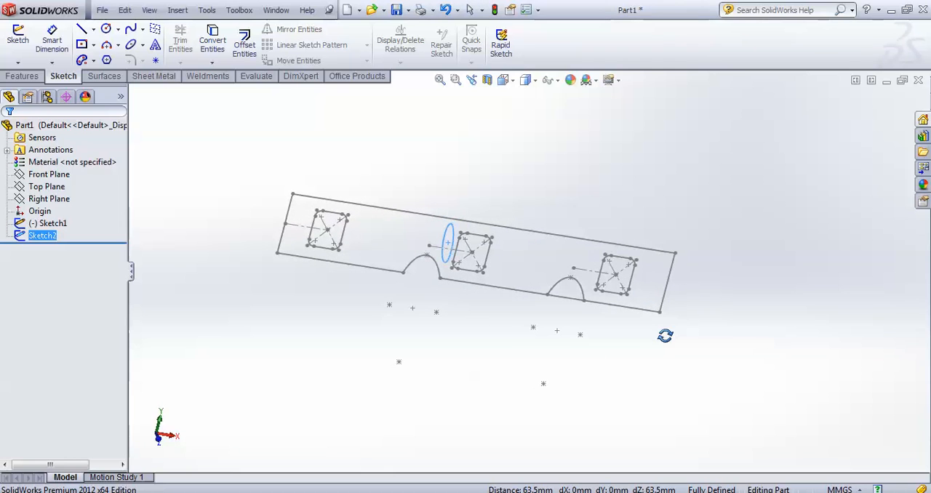
left_click(50, 200)
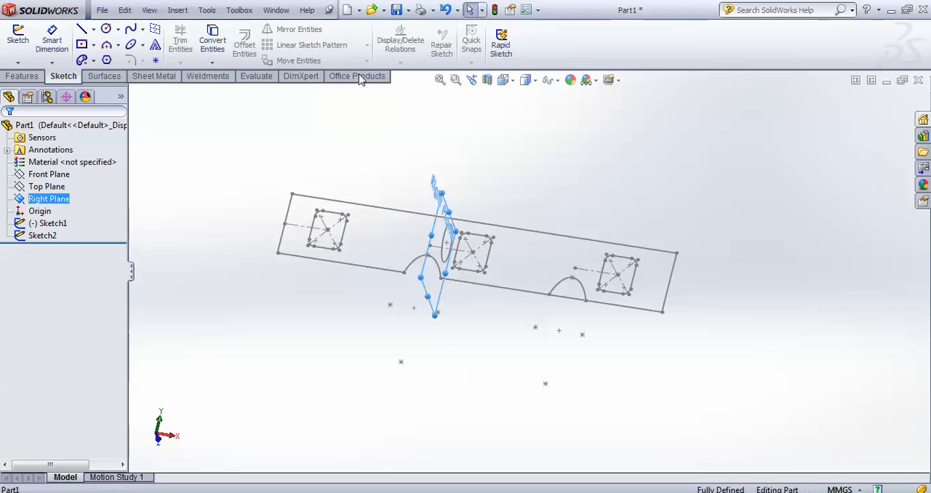
left_click(177, 10)
mouse_move(224, 85)
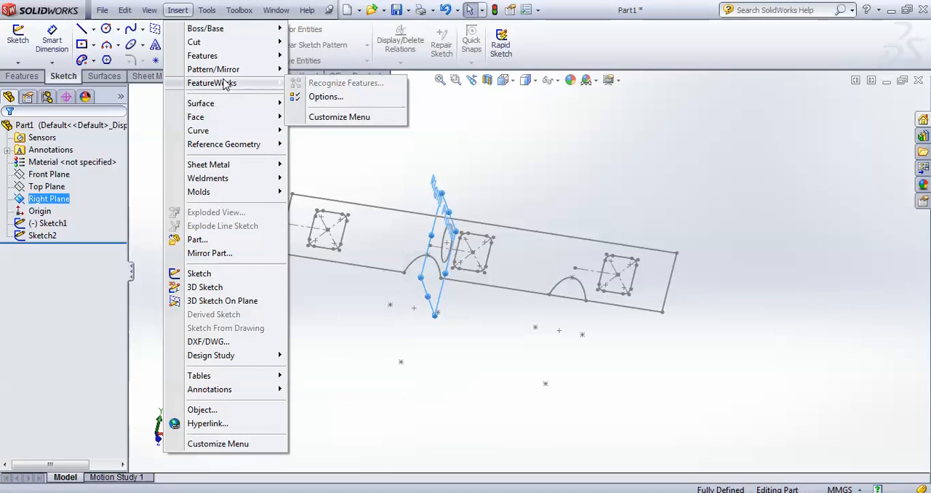
mouse_move(229, 146)
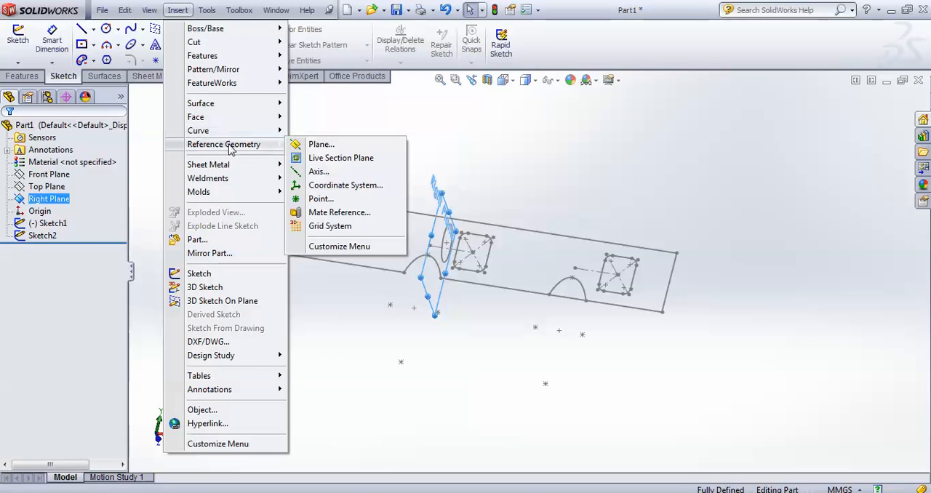
left_click(319, 145)
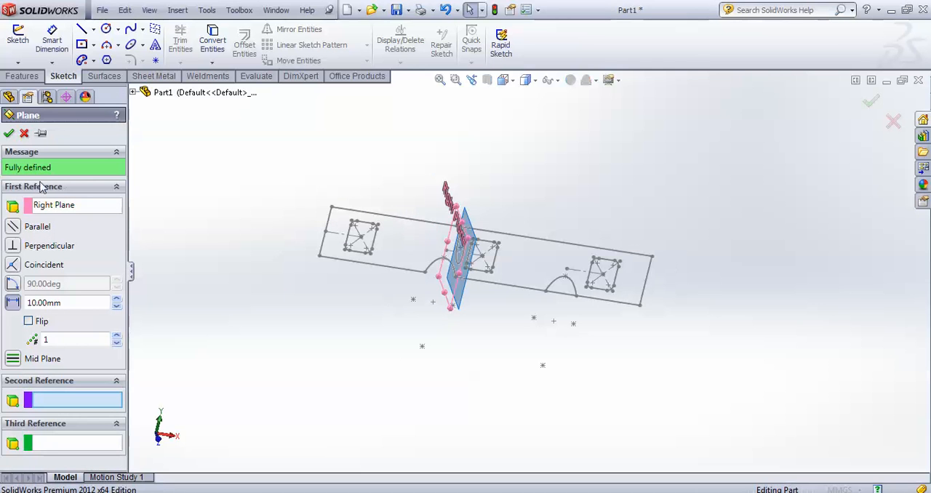
mouse_move(196, 287)
middle_mouse_down()
mouse_move(240, 282)
mouse_move(270, 307)
mouse_move(254, 305)
middle_mouse_up()
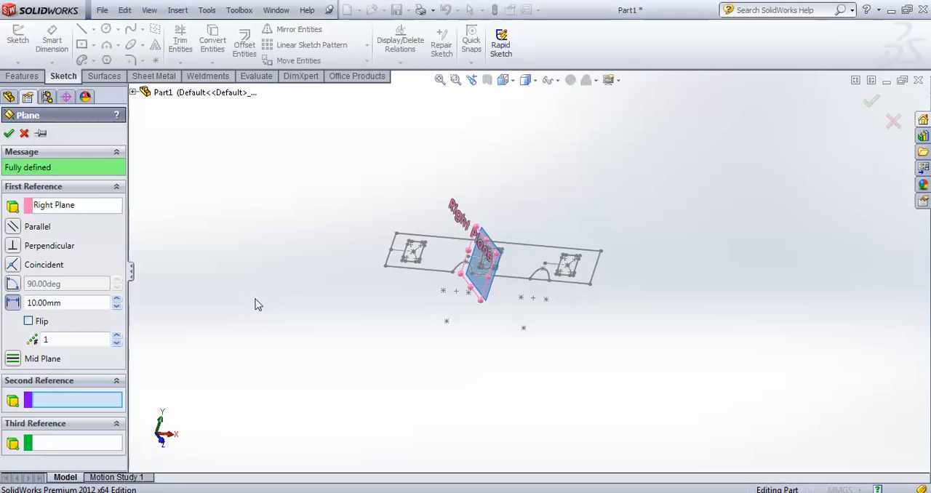
left_click(117, 337)
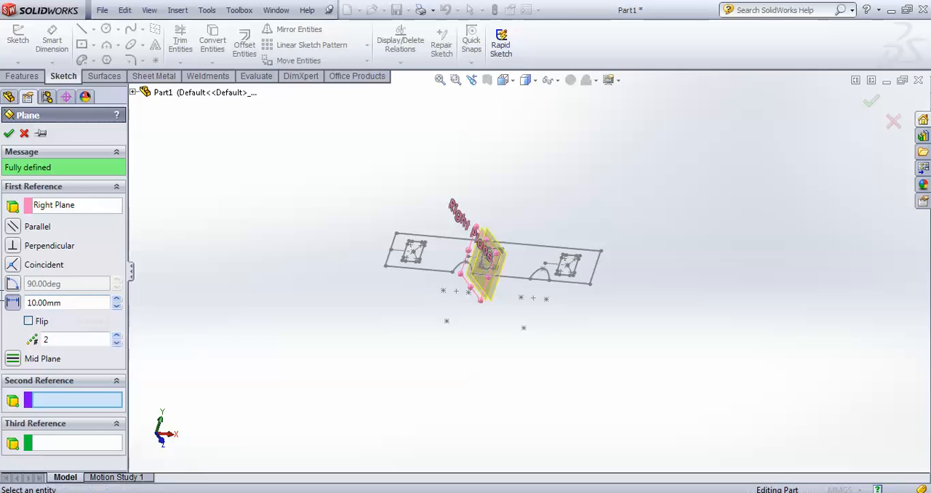
left_click(48, 303)
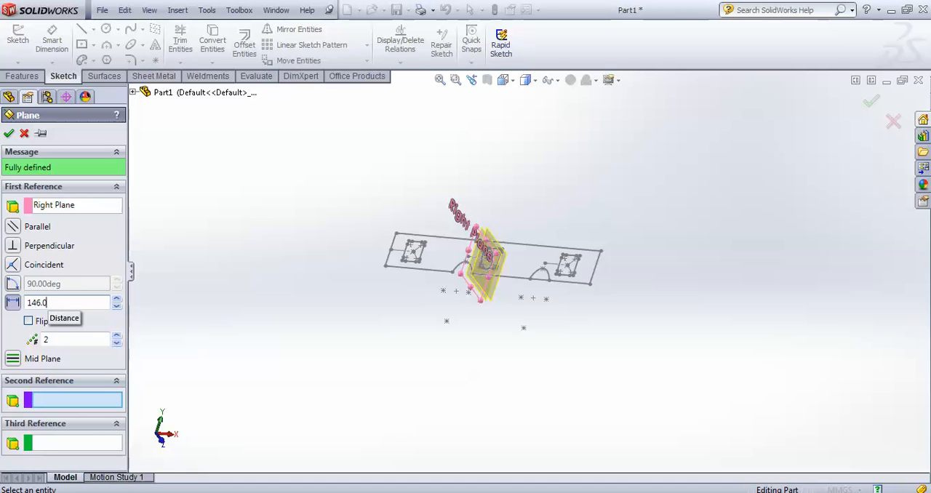
key("Return")
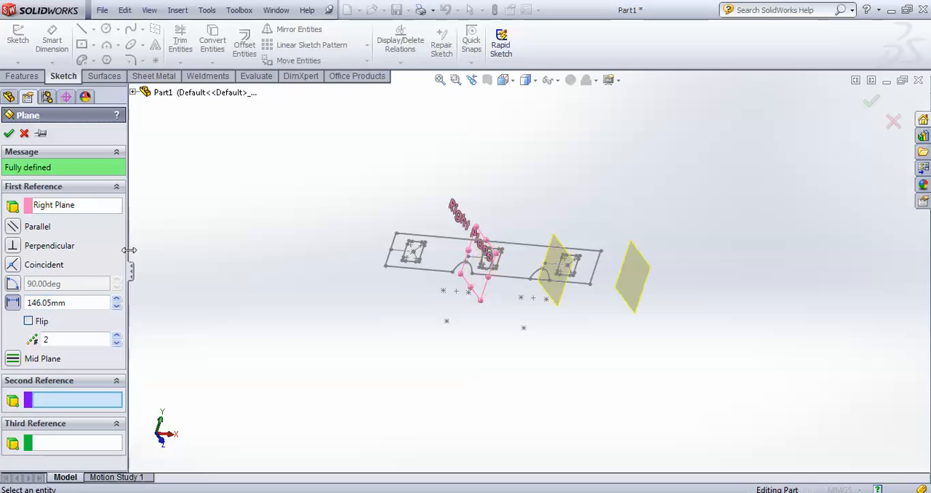
mouse_move(211, 260)
middle_mouse_down()
mouse_move(232, 245)
mouse_move(206, 306)
mouse_move(200, 224)
middle_mouse_up()
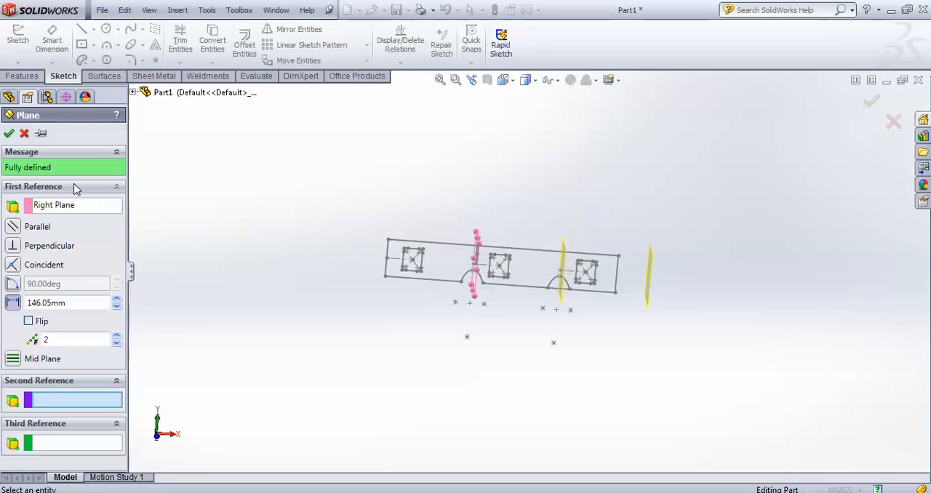
left_click(9, 134)
Start a sketch on Plane1 and sketch a circle of about 30.5 mm radius centered on the existing 38.10 mm circle's center
middle_click_drag(370, 337, 391, 316)
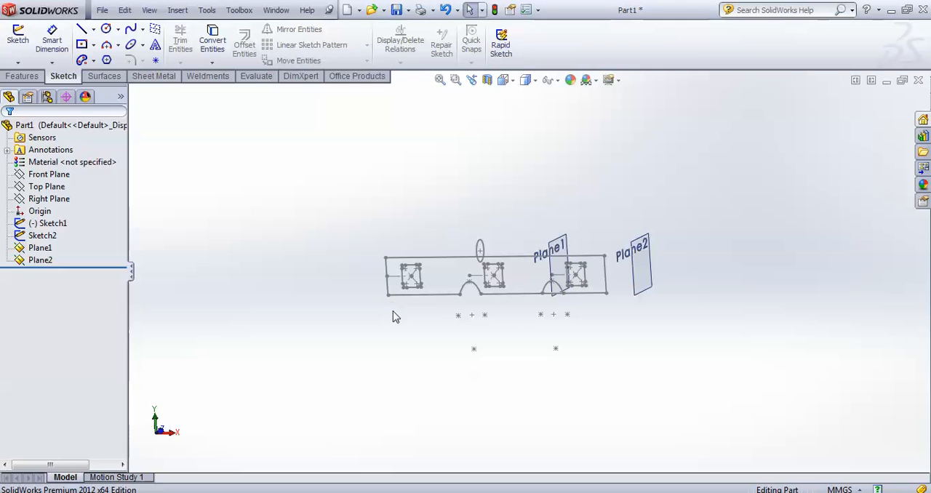
scroll(569, 240, "down", 4)
right_click(573, 224)
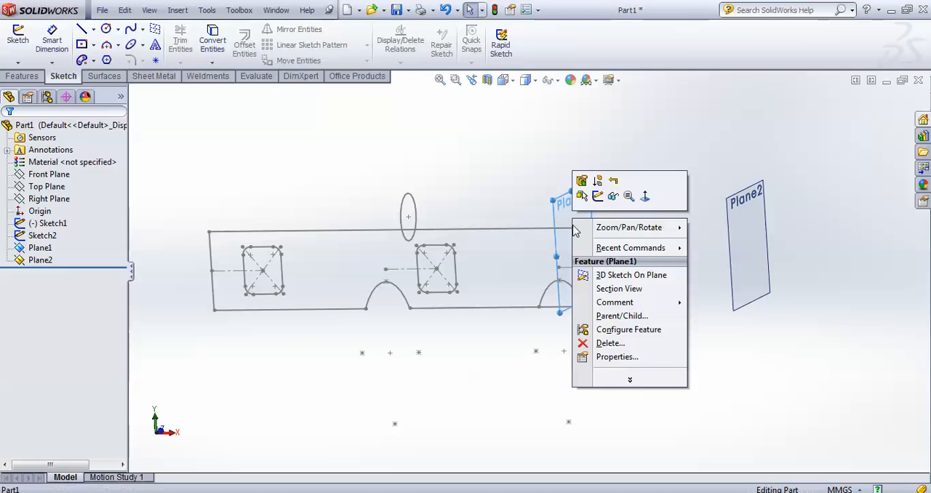
left_click(597, 195)
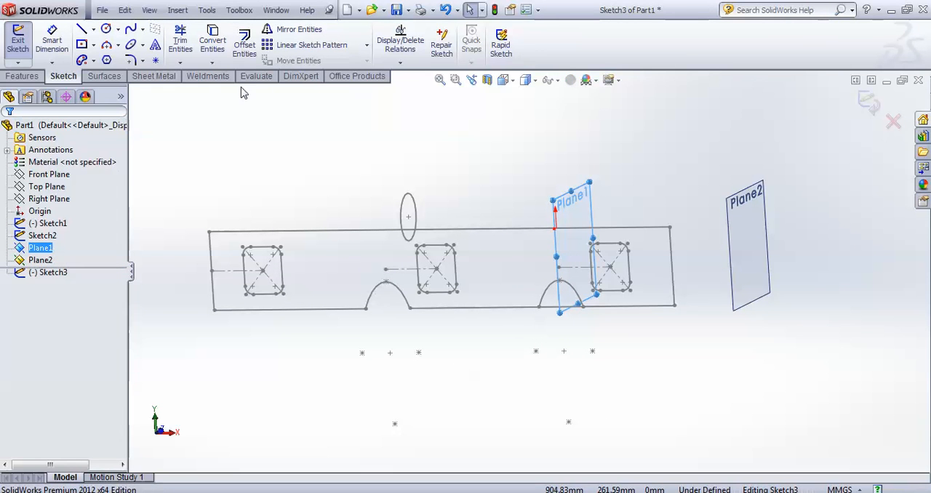
left_click(513, 82)
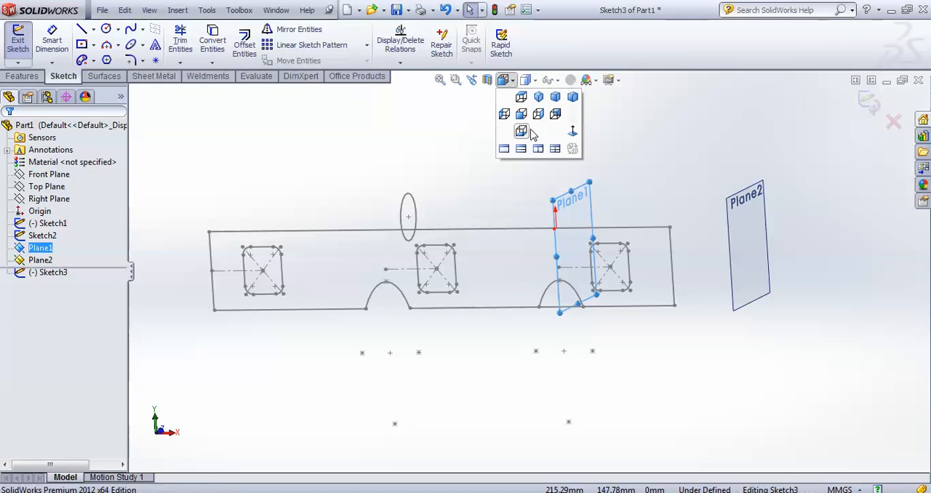
left_click(573, 133)
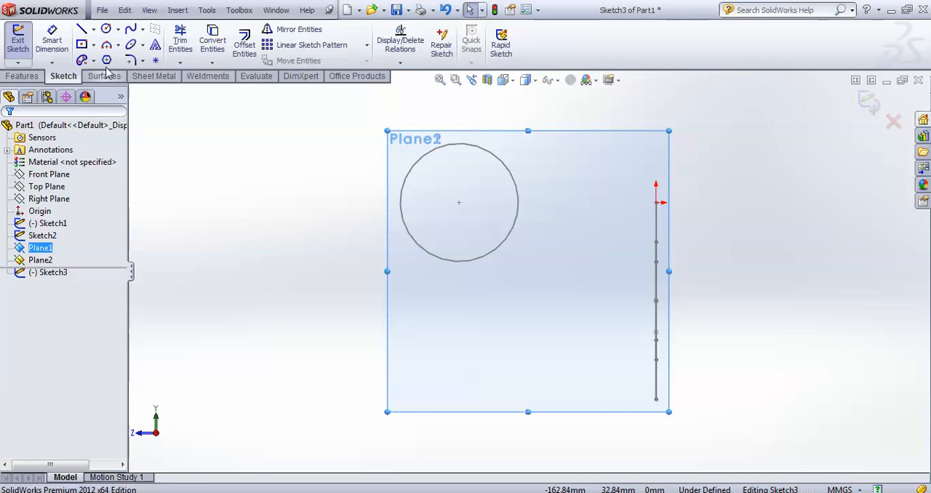
left_click(106, 30)
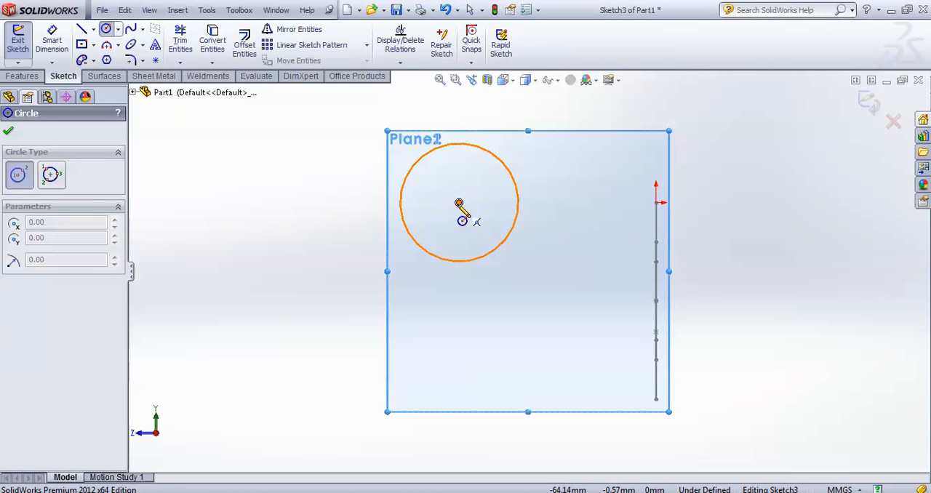
left_click(458, 202)
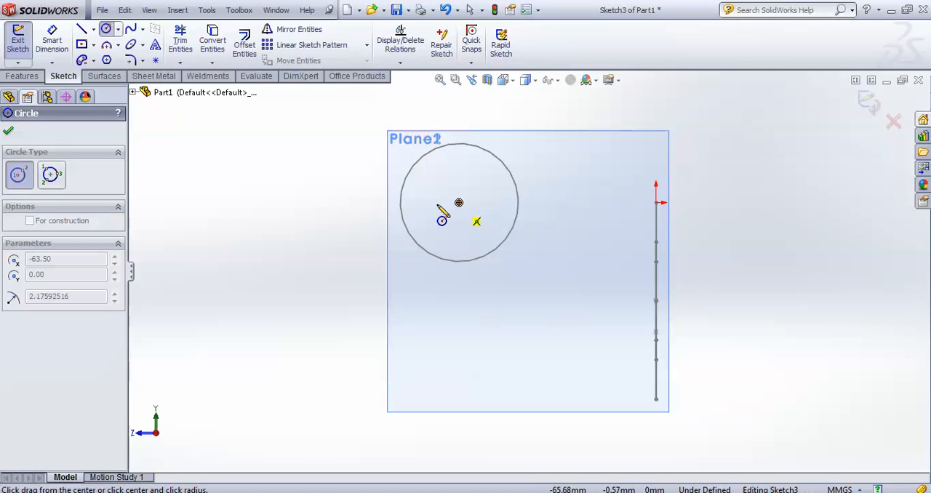
left_click(367, 199)
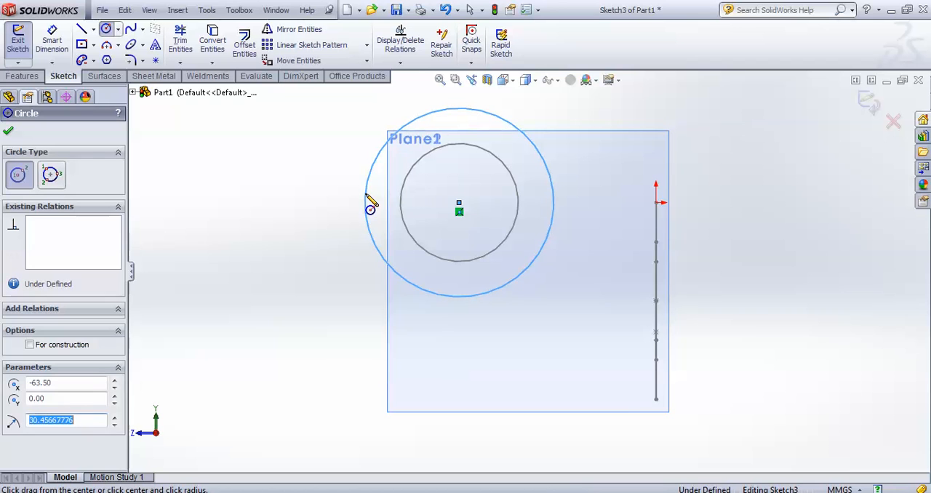
left_click(8, 131)
Dimension the Plane1 circle's diameter as 50.8 mm and exit the sketch
left_click(50, 44)
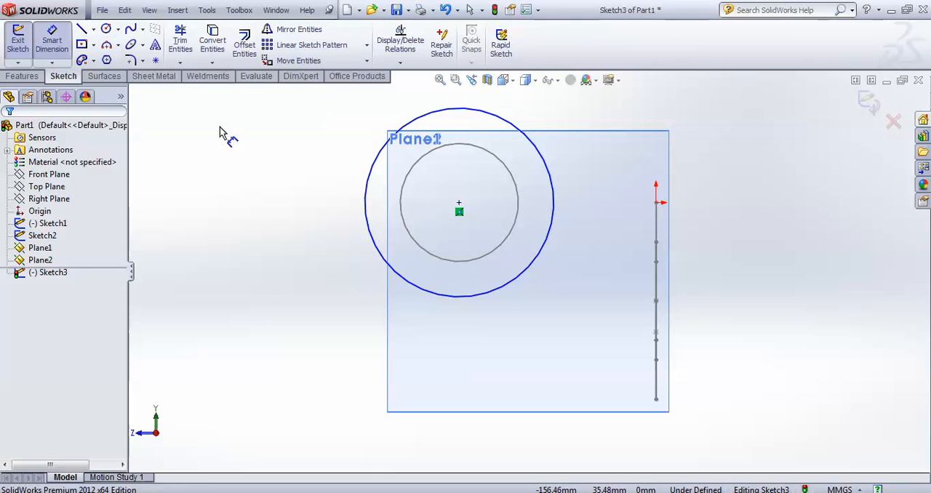
left_click(368, 222)
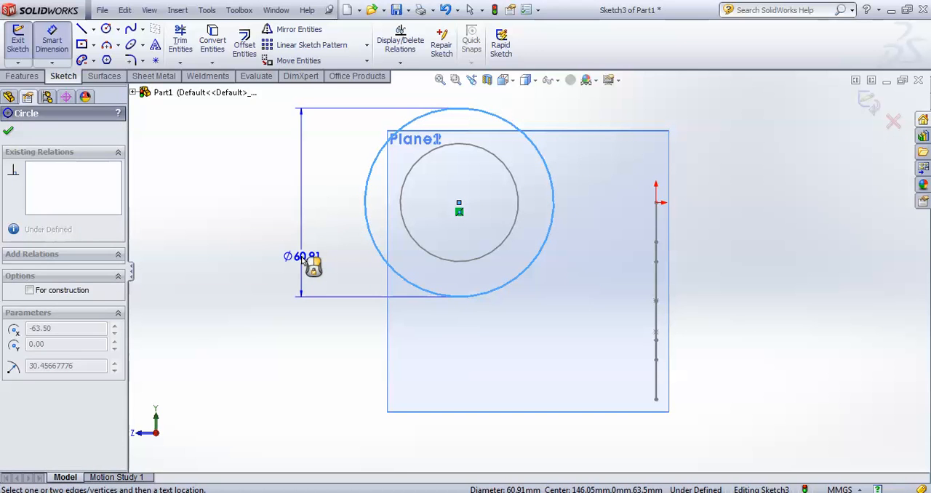
left_click(304, 260)
type("50.8")
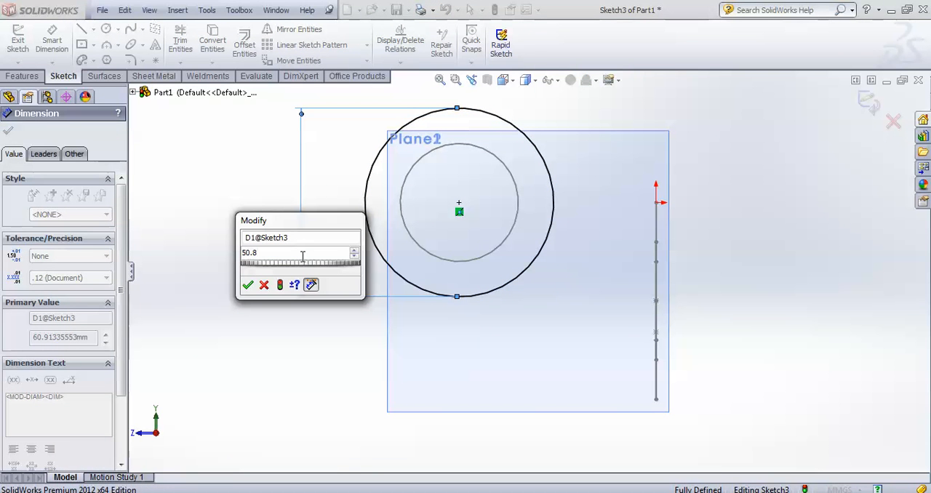
left_click(248, 286)
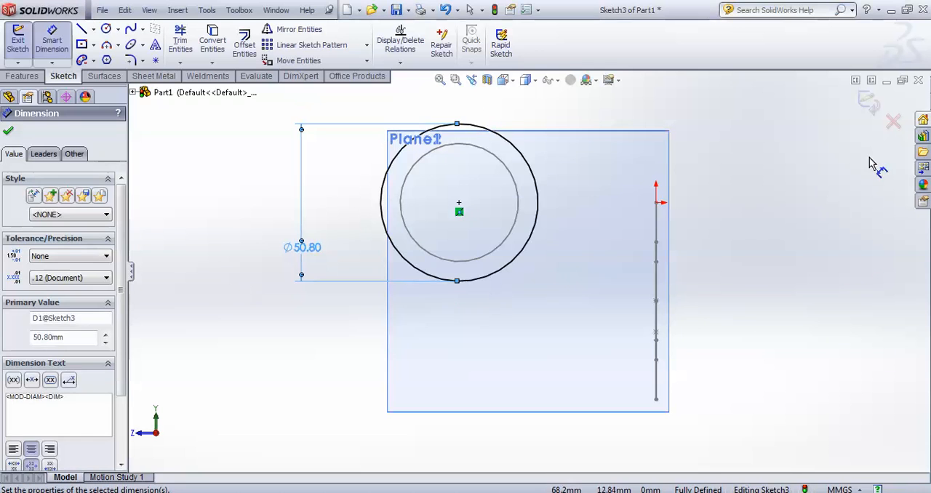
left_click(871, 100)
Start a sketch on Plane2 and sketch a circle of about 33 mm radius centered on the existing circles' common center
mouse_move(711, 260)
middle_mouse_down()
mouse_move(792, 270)
mouse_move(828, 289)
middle_mouse_up()
left_click(760, 266)
right_click(754, 262)
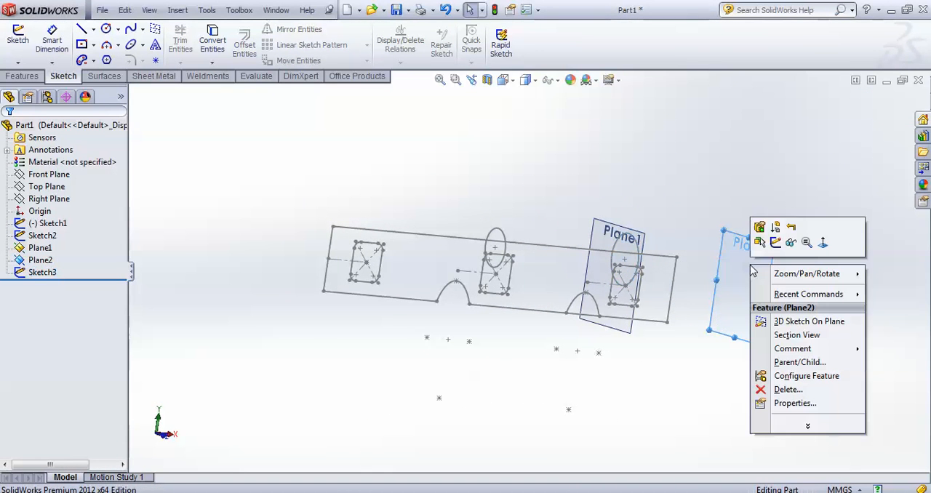
left_click(779, 243)
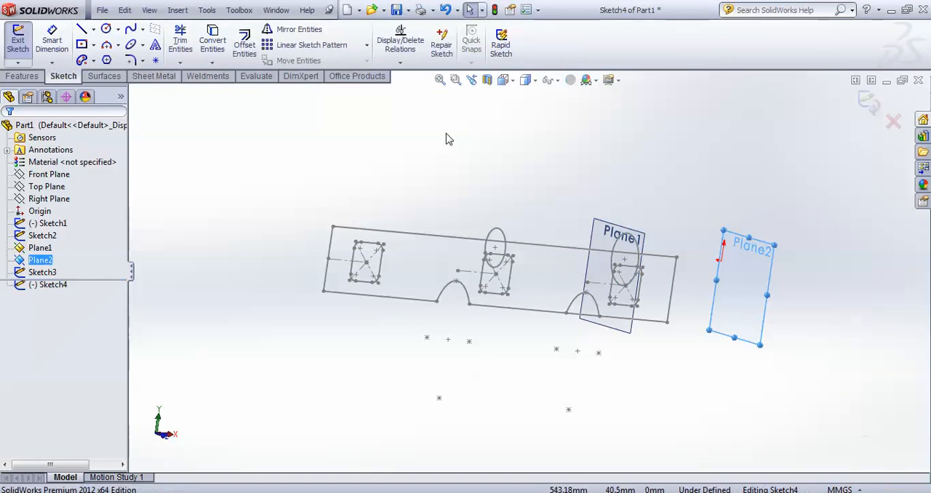
left_click(503, 80)
left_click(572, 132)
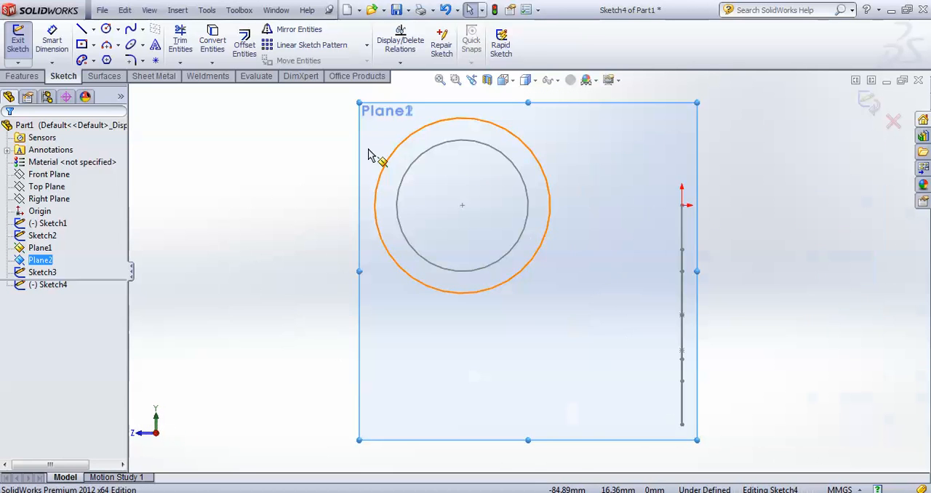
left_click(106, 29)
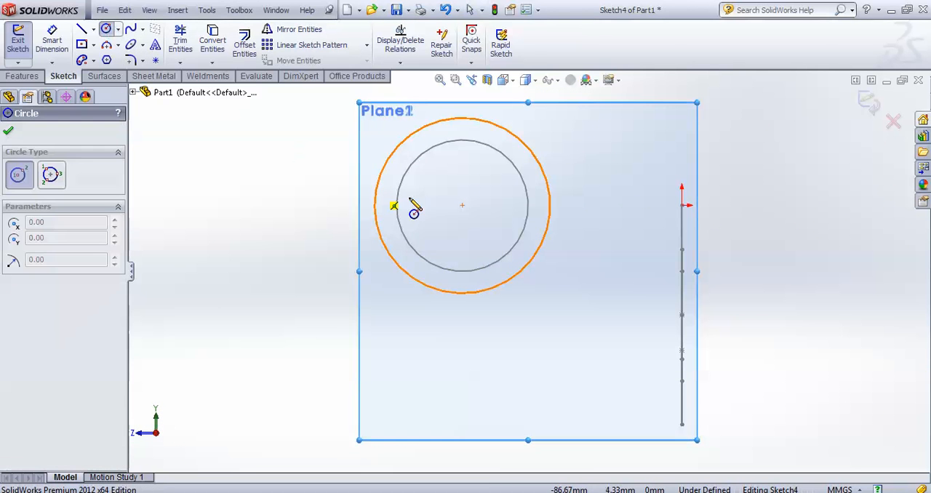
left_click(462, 205)
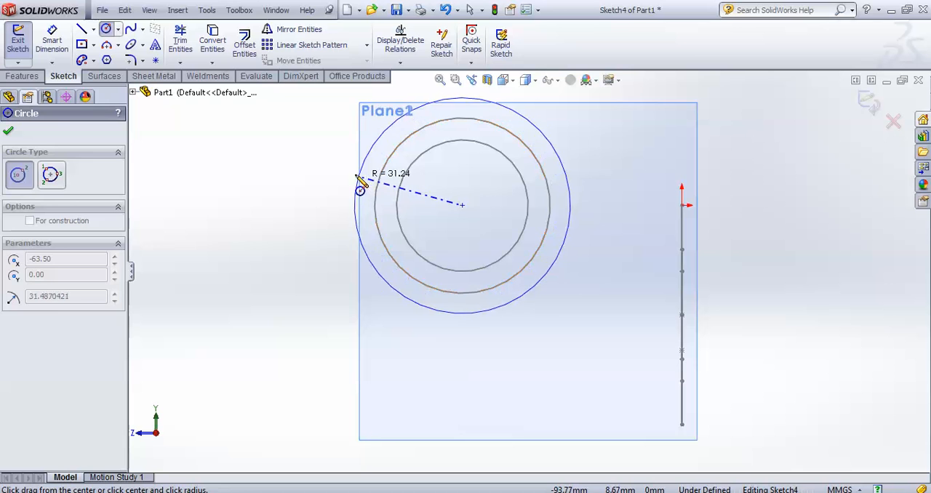
left_click(350, 186)
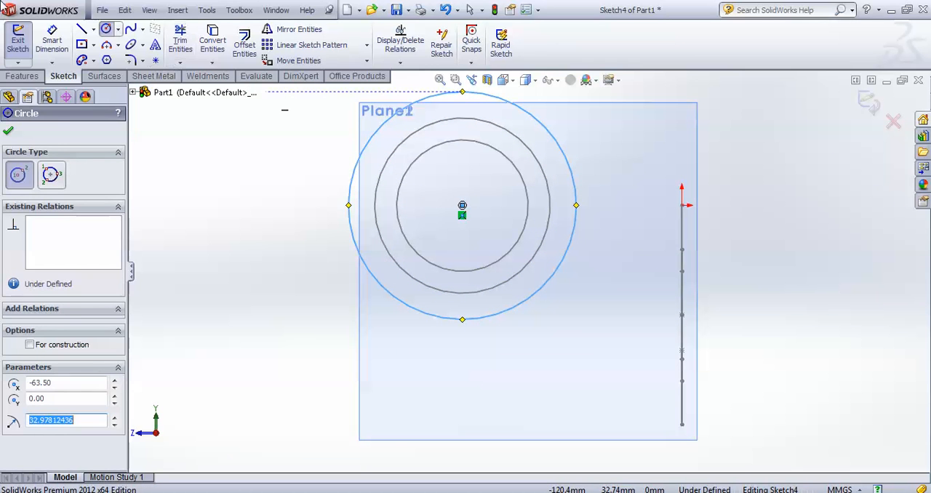
Dimension the Plane2 circle's diameter as 57.15 mm and exit the sketch
left_click(52, 44)
left_click(368, 270)
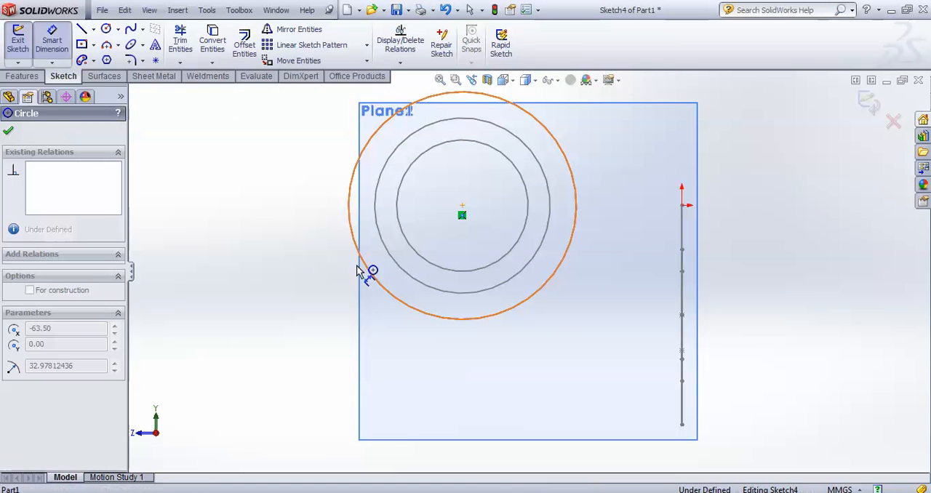
left_click(284, 291)
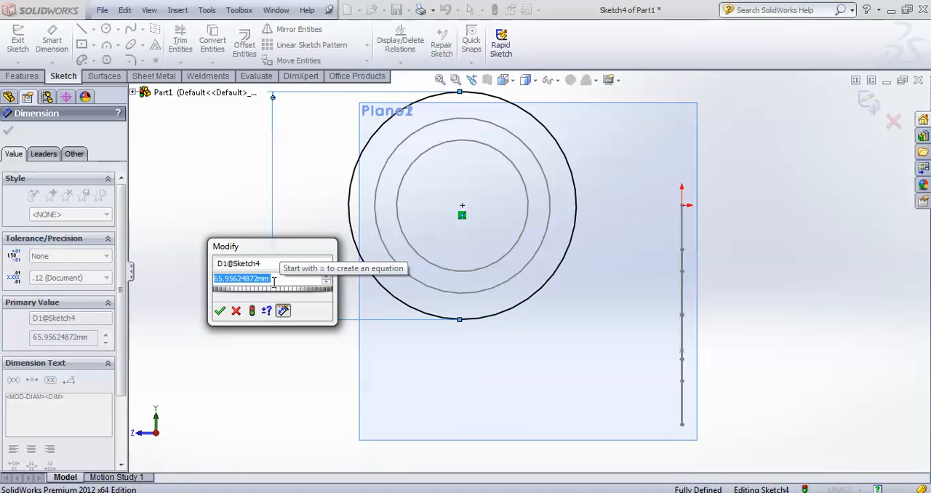
type("57.15")
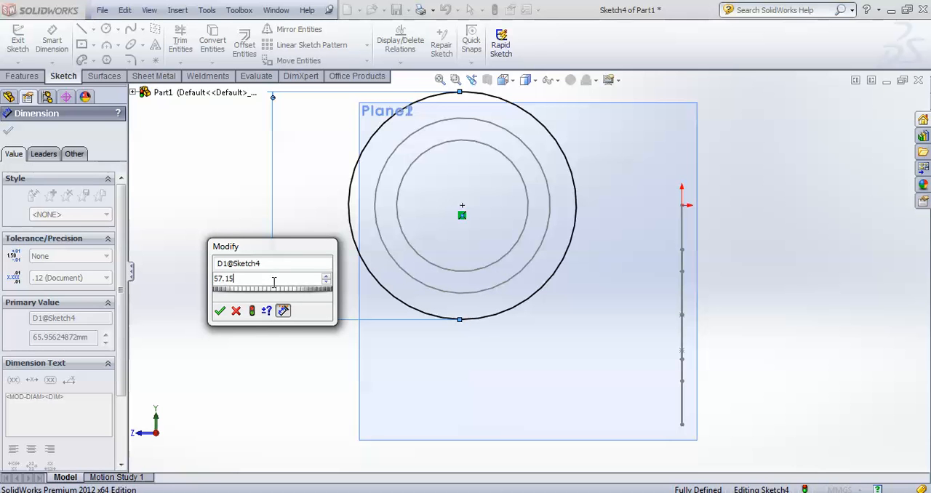
left_click(224, 312)
left_click(284, 336)
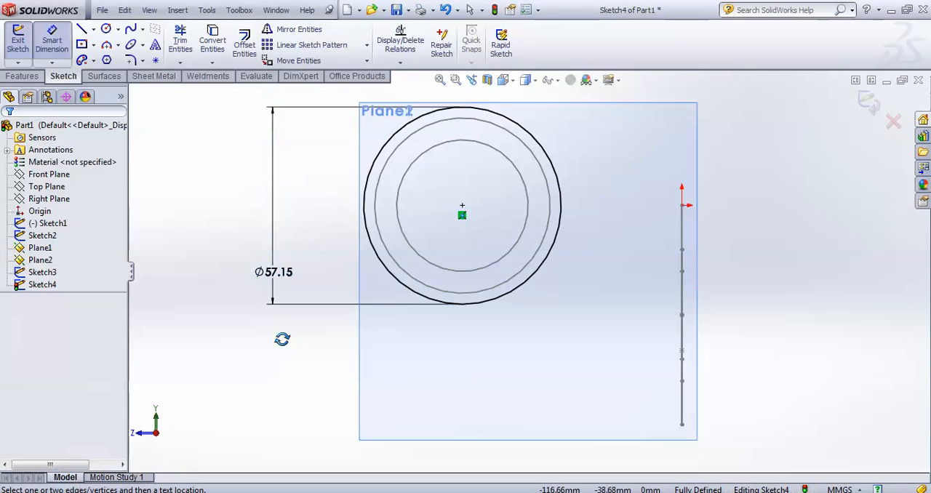
middle_click_drag(283, 338, 347, 347)
scroll(388, 366, "up", 4)
scroll(465, 277, "up", 1)
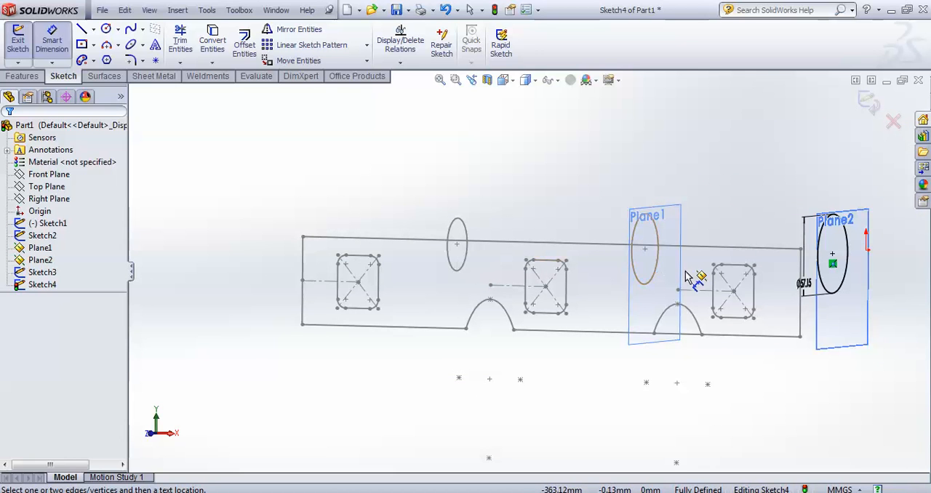
left_click(868, 102)
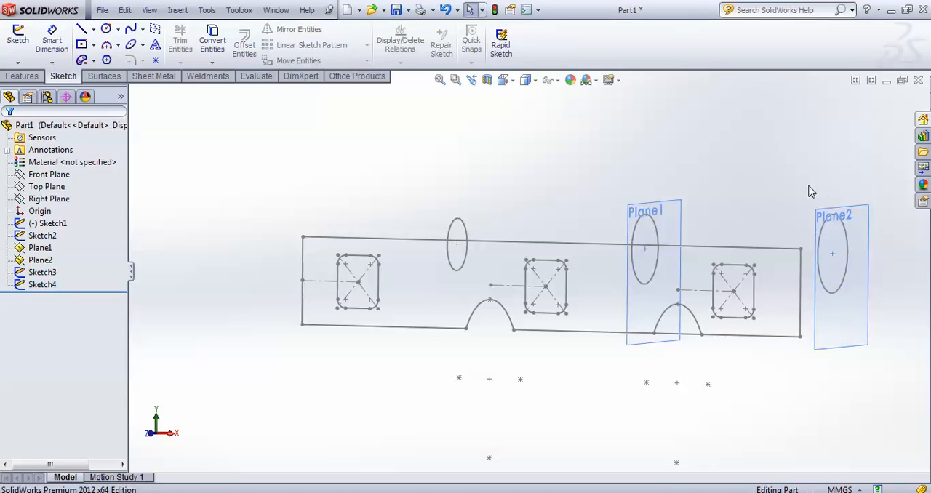
Start a Boundary Boss/Base and select the leftmost rounded square's closed loop as the first Direction 1 profile
scroll(759, 235, "up", 4)
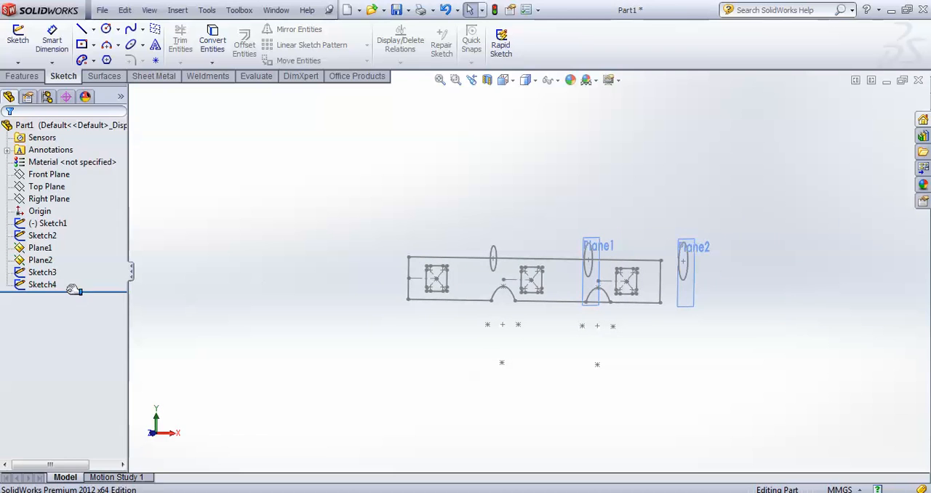
middle_click_drag(618, 364, 638, 199)
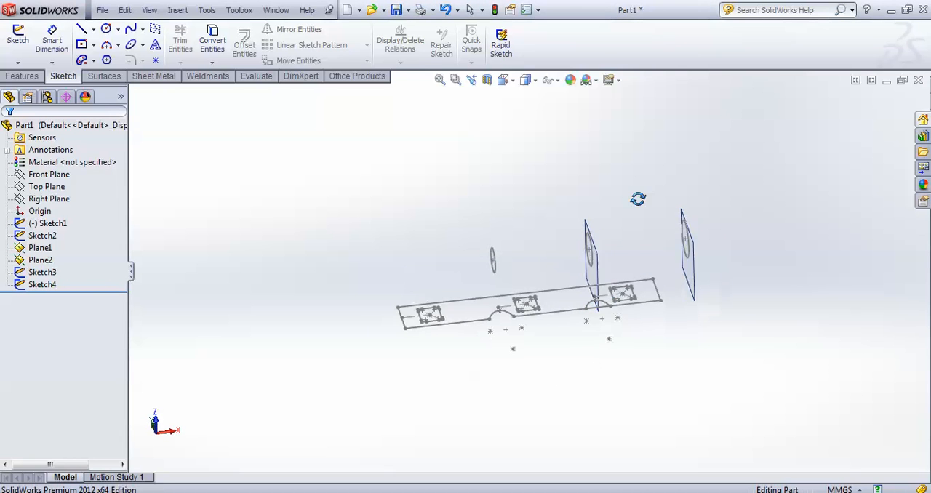
left_click(22, 76)
middle_click_drag(296, 227, 296, 220)
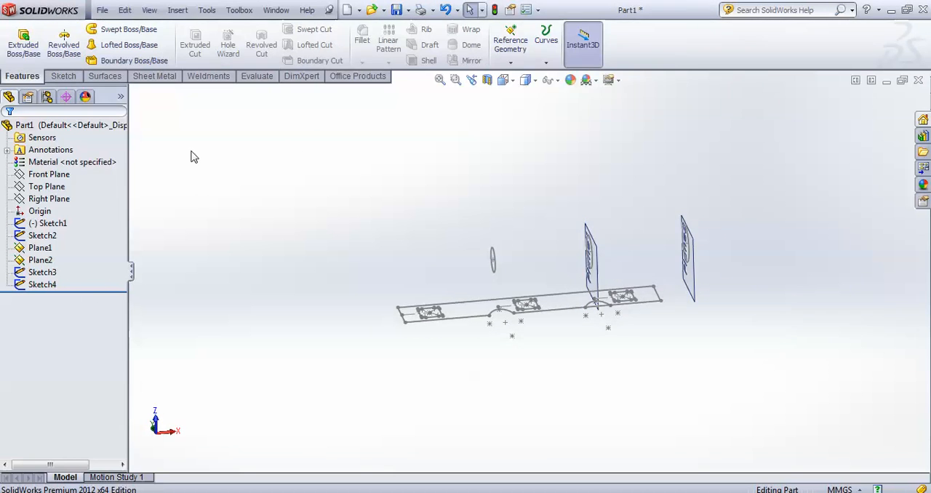
left_click(138, 61)
middle_click_drag(424, 223, 434, 233)
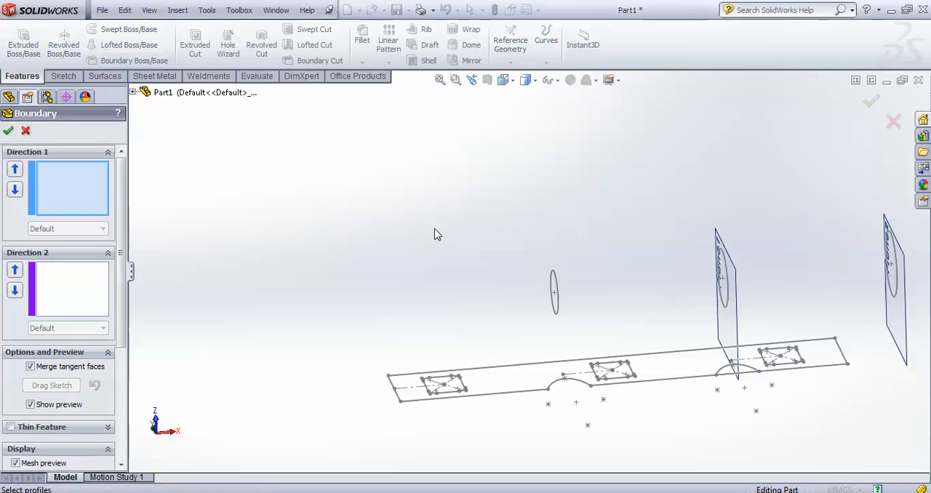
mouse_move(443, 265)
middle_mouse_down()
mouse_move(375, 297)
mouse_move(409, 362)
middle_mouse_up()
scroll(431, 372, "down", 5)
scroll(451, 319, "down", 4)
scroll(461, 284, "up", 6)
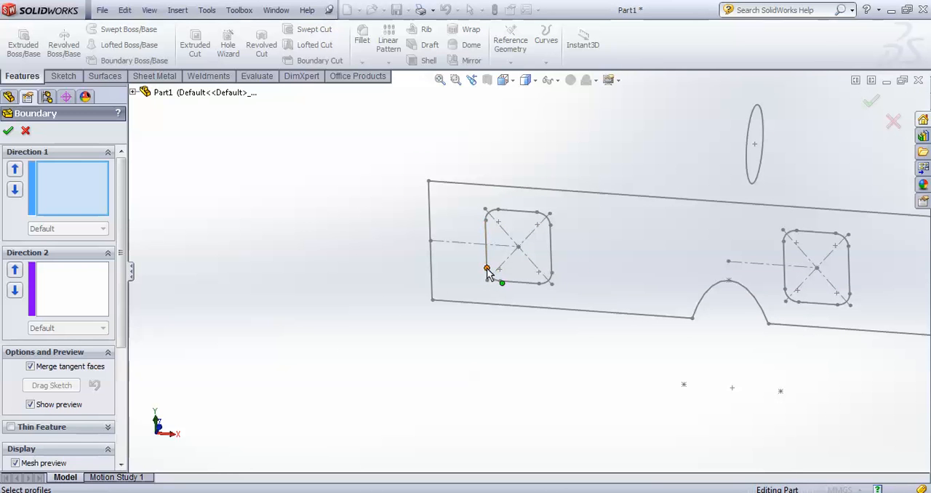
scroll(498, 282, "down", 1)
scroll(499, 282, "down", 1)
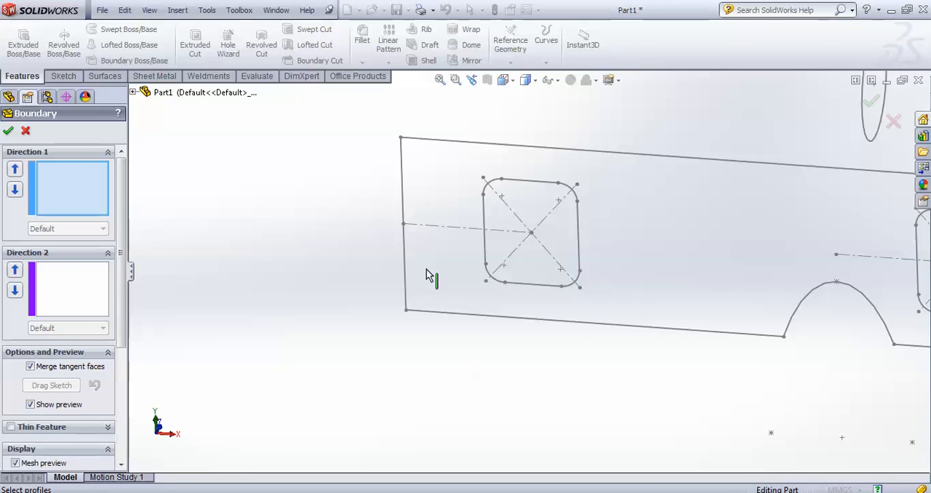
scroll(502, 275, "down", 3)
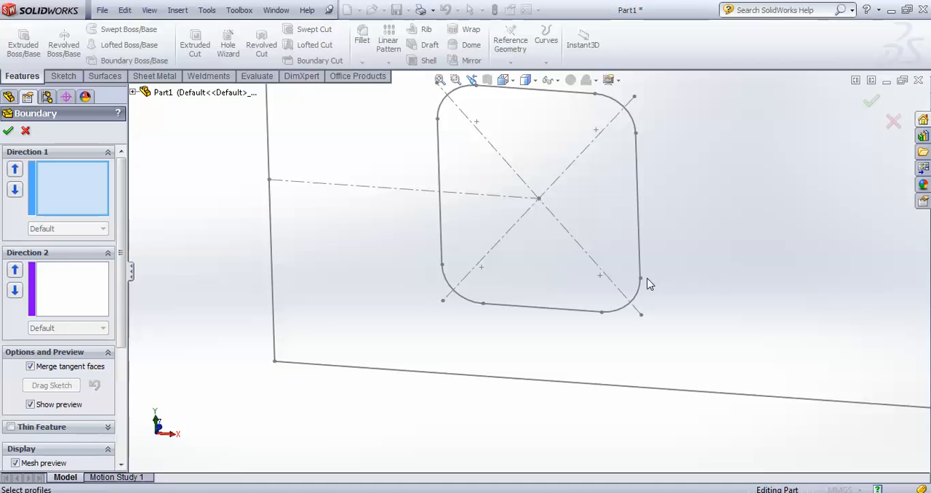
scroll(563, 293, "up", 2)
scroll(538, 289, "down", 2)
scroll(499, 284, "up", 2)
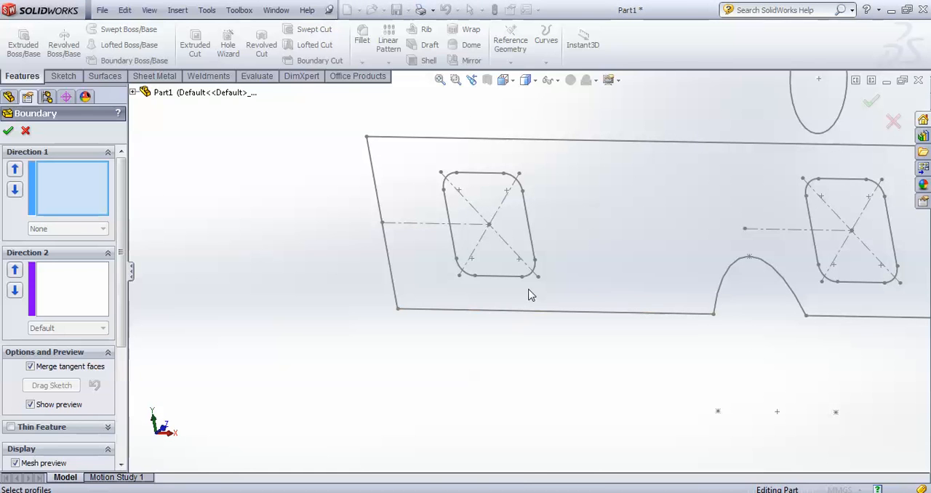
right_click(522, 279)
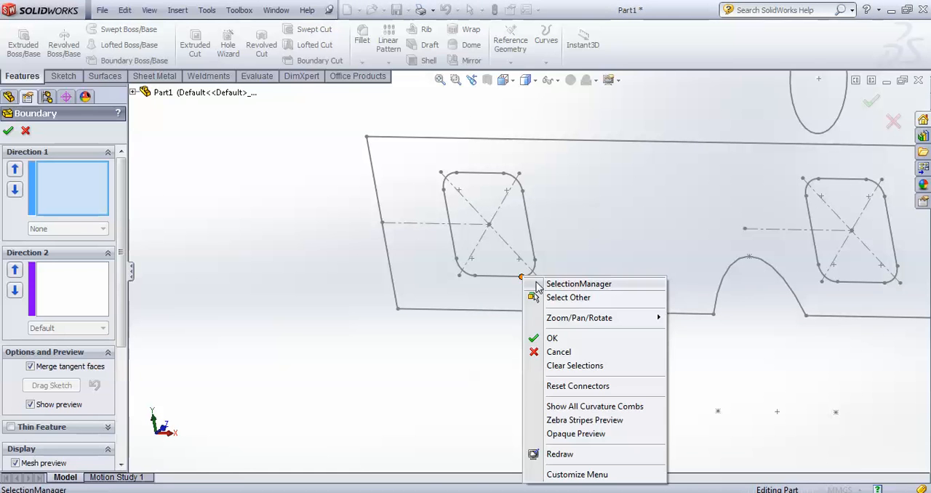
left_click(550, 286)
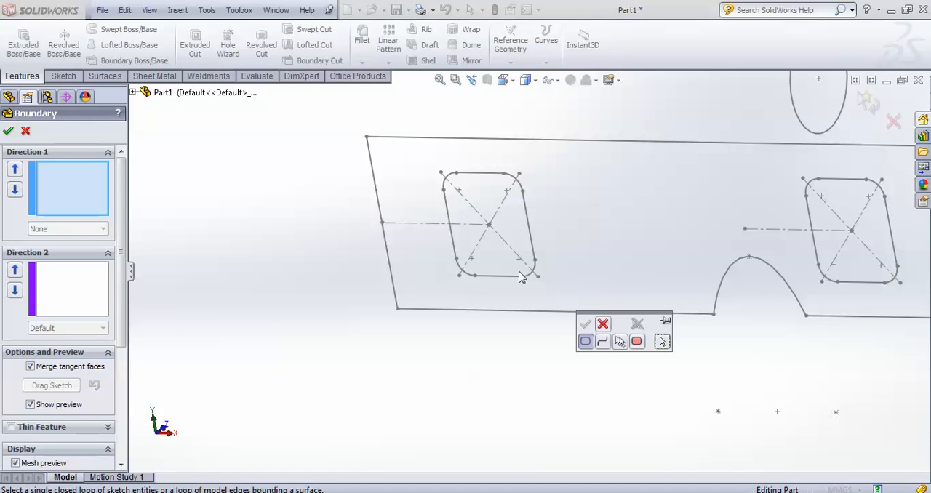
left_click(524, 277)
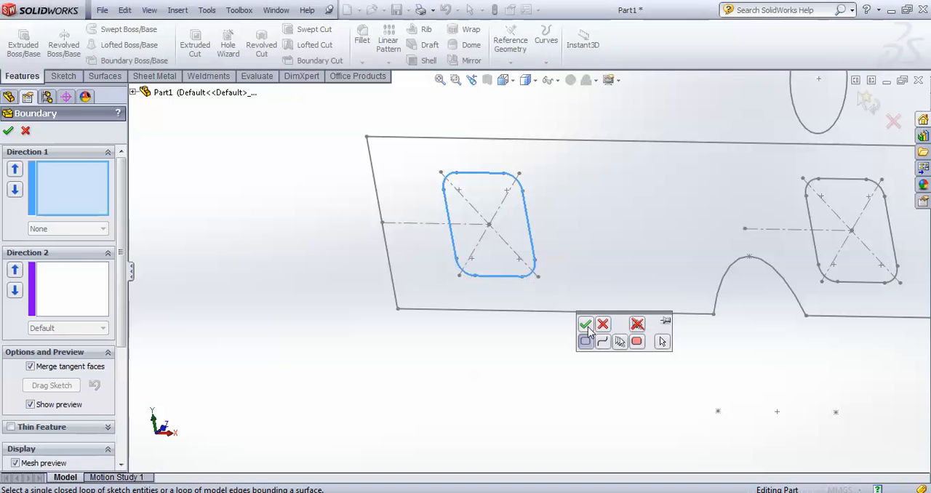
left_click(586, 324)
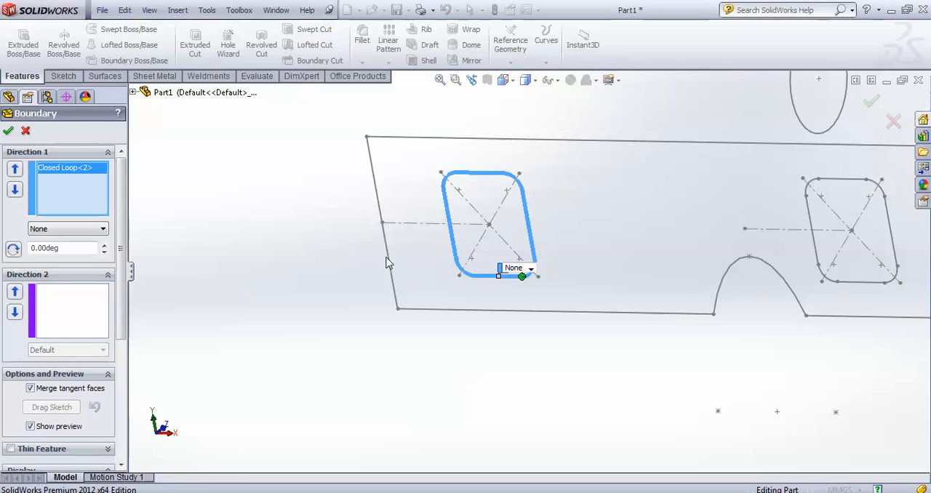
Add the 38.10 mm circle as the second Direction 1 profile of the boundary boss
scroll(457, 269, "up", 6)
scroll(624, 244, "down", 6)
left_click(630, 189)
scroll(526, 272, "up", 2)
scroll(553, 358, "up", 3)
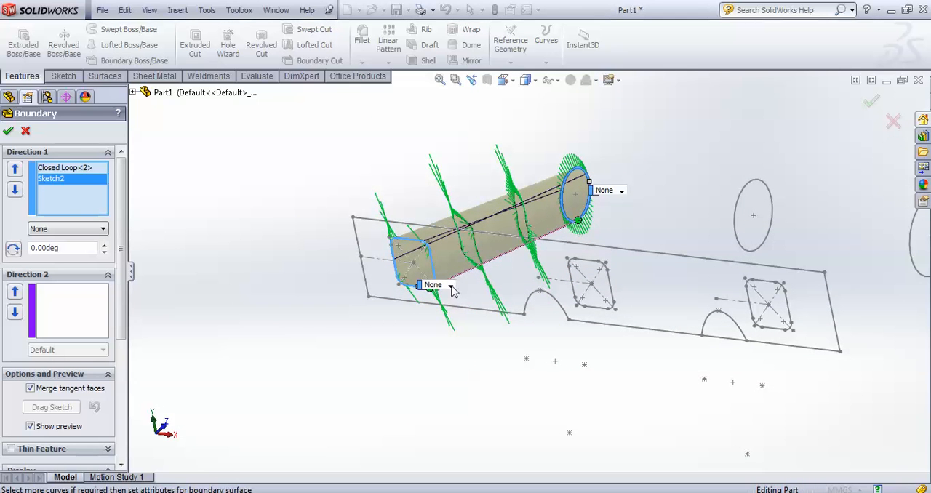
Set the tangency of both the rounded square and the circle profiles to Normal To Profile
left_click(451, 286)
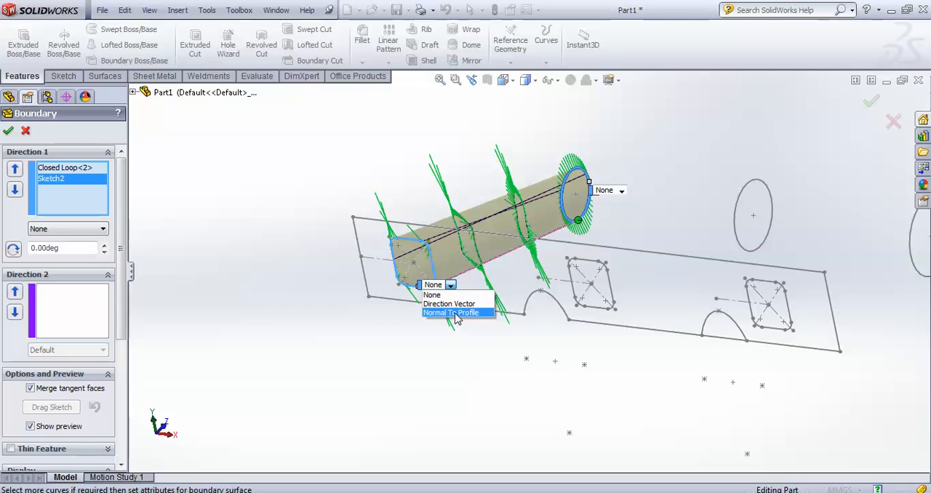
left_click(454, 312)
scroll(510, 342, "down", 3)
scroll(548, 336, "up", 5)
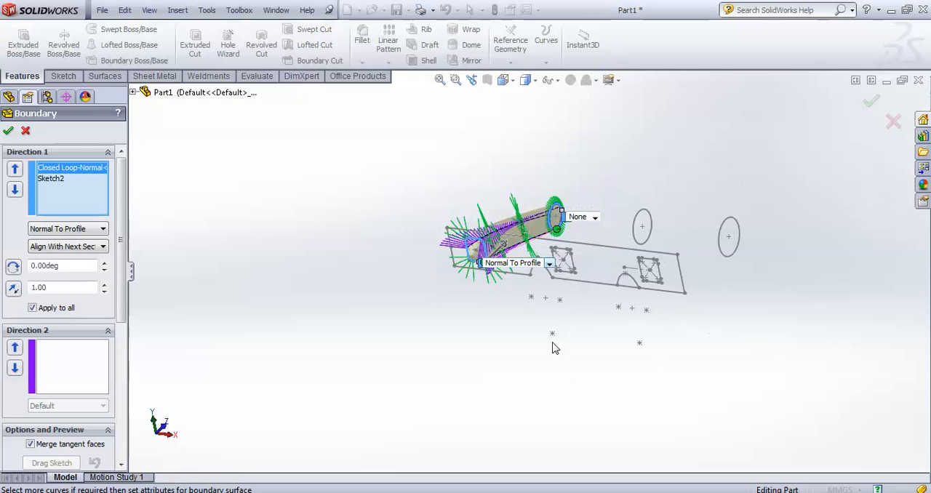
scroll(579, 208, "down", 5)
left_click(579, 200)
left_click(582, 229)
scroll(598, 262, "up", 5)
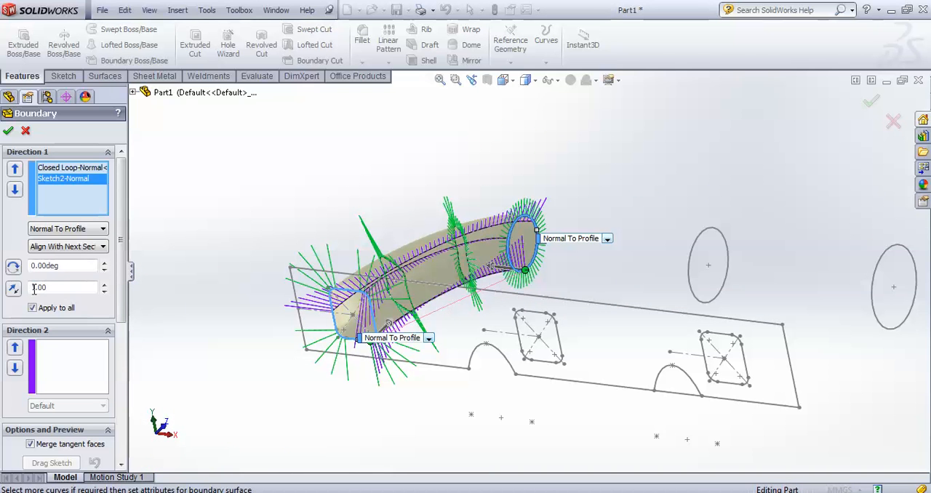
Set the circle profile's tangent length to 1.10 and create the boundary boss
left_click(103, 284)
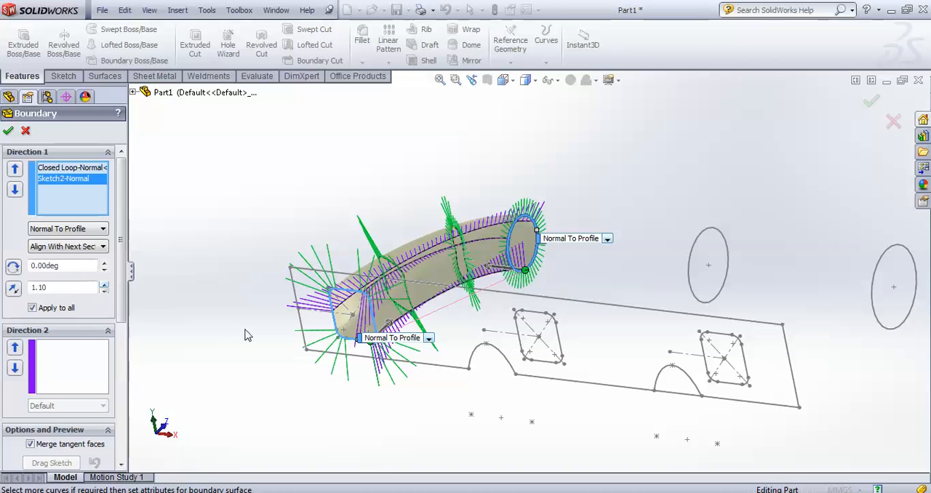
scroll(240, 331, "up", 3)
scroll(546, 276, "down", 3)
scroll(482, 236, "down", 2)
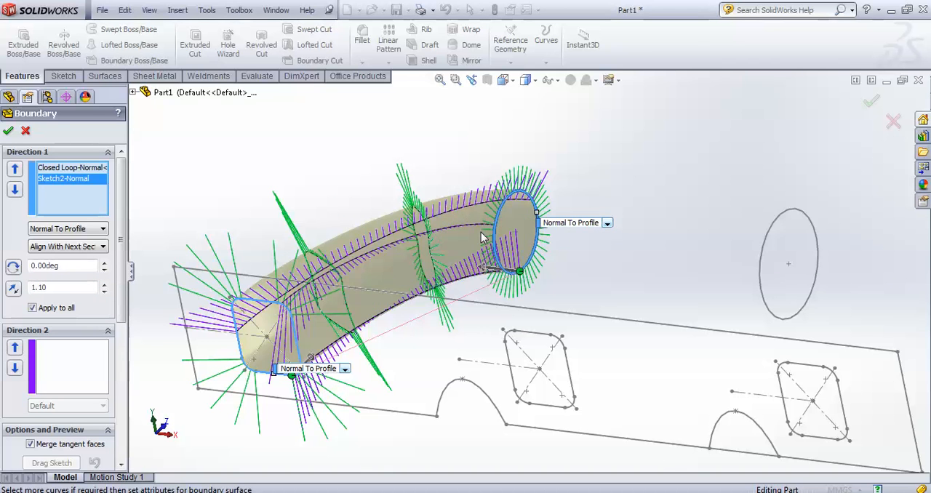
left_click(8, 131)
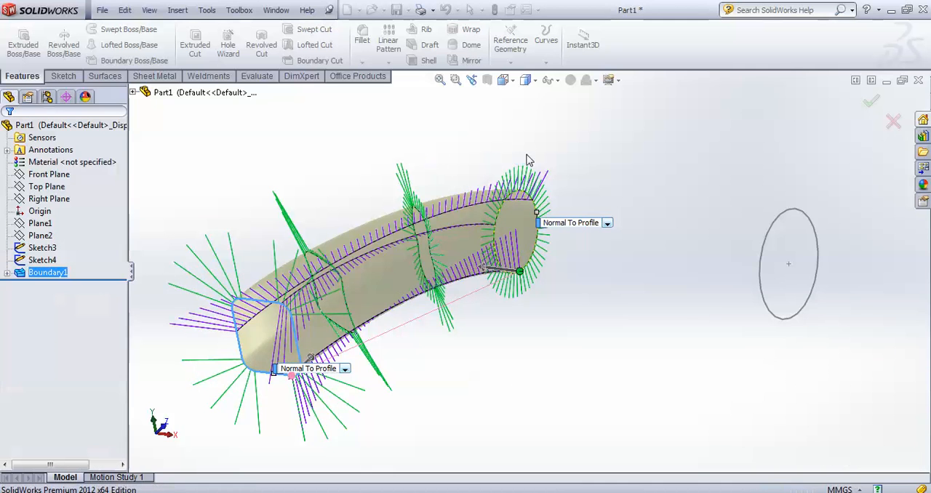
Show the absorbed Sketch1 under the Boundary1 feature so its rounded squares can be reused
mouse_move(466, 179)
middle_mouse_down()
mouse_move(395, 138)
mouse_move(466, 152)
mouse_move(379, 202)
mouse_move(459, 216)
mouse_move(393, 240)
mouse_move(437, 233)
mouse_move(306, 369)
middle_mouse_up()
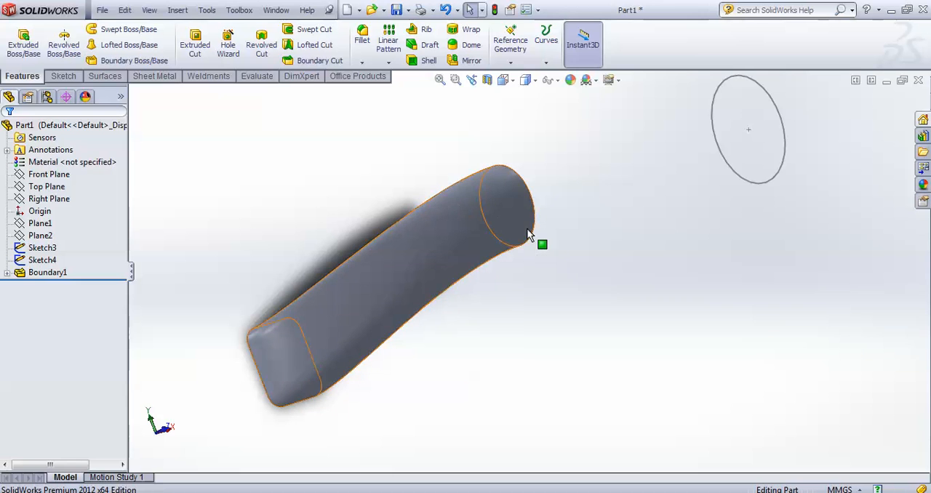
mouse_move(529, 233)
middle_mouse_down()
mouse_move(532, 308)
mouse_move(557, 330)
mouse_move(495, 300)
middle_mouse_up()
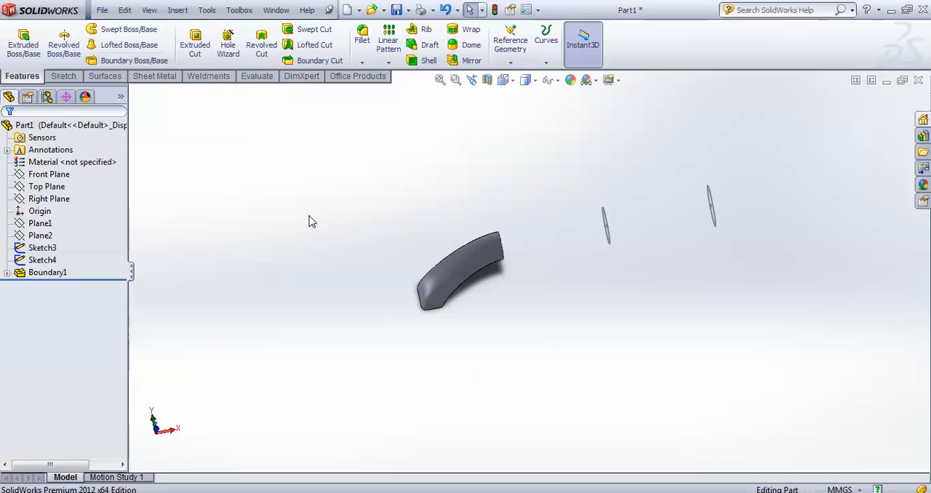
left_click(48, 274)
left_click(41, 248)
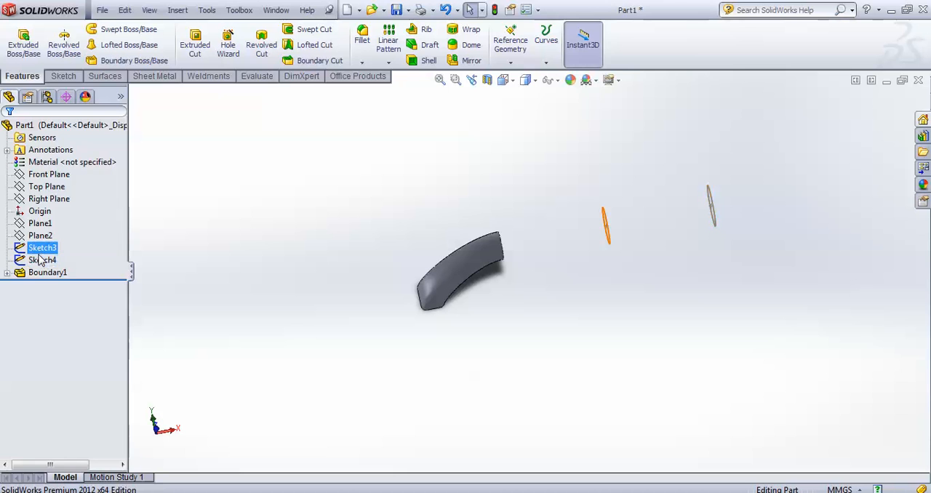
left_click(7, 273)
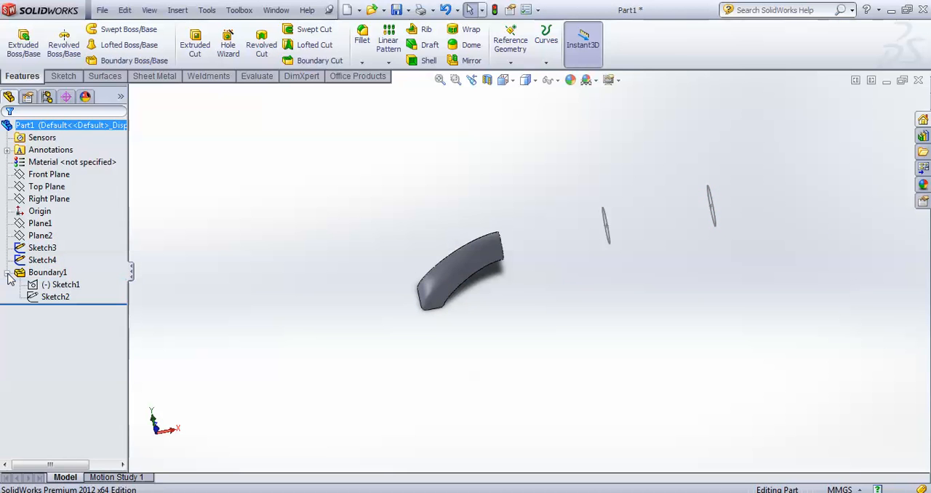
left_click(52, 285)
right_click(52, 285)
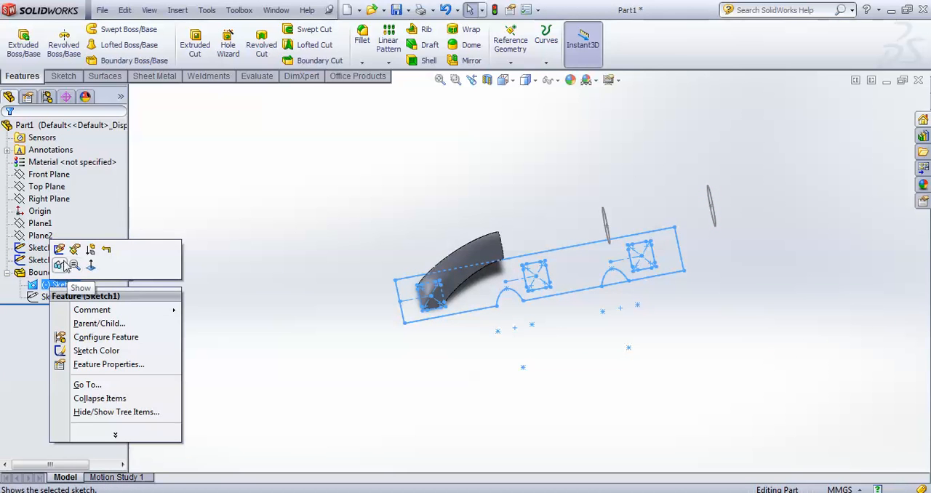
left_click(60, 266)
mouse_move(243, 302)
middle_mouse_down()
mouse_move(370, 318)
mouse_move(187, 182)
middle_mouse_up()
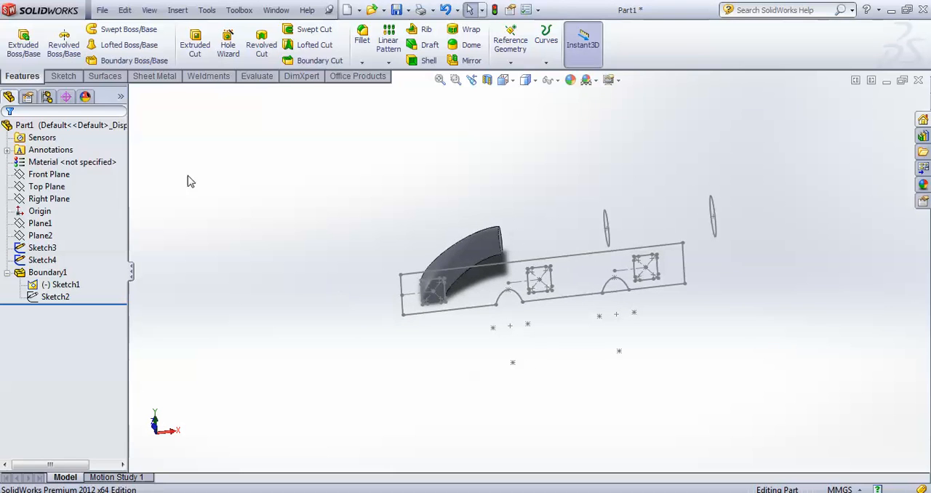
left_click(118, 60)
scroll(500, 291, "down", 5)
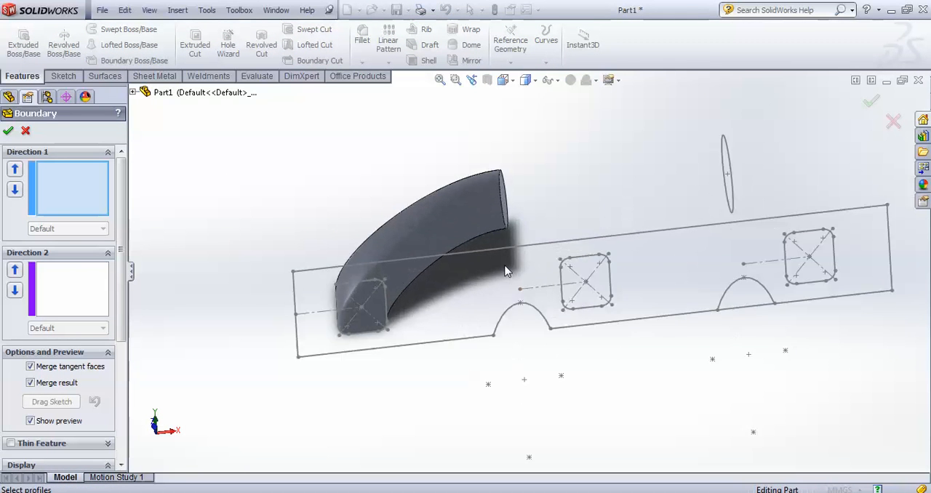
scroll(633, 305, "down", 5)
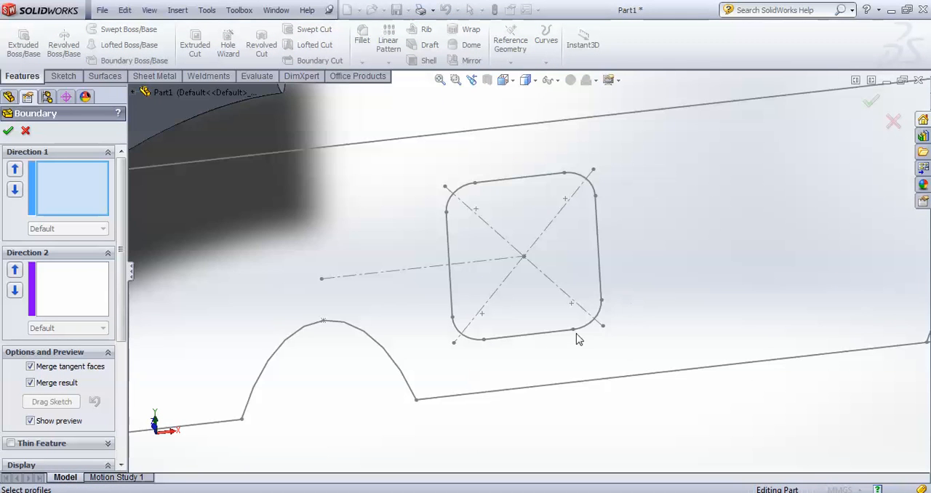
scroll(582, 342, "up", 6)
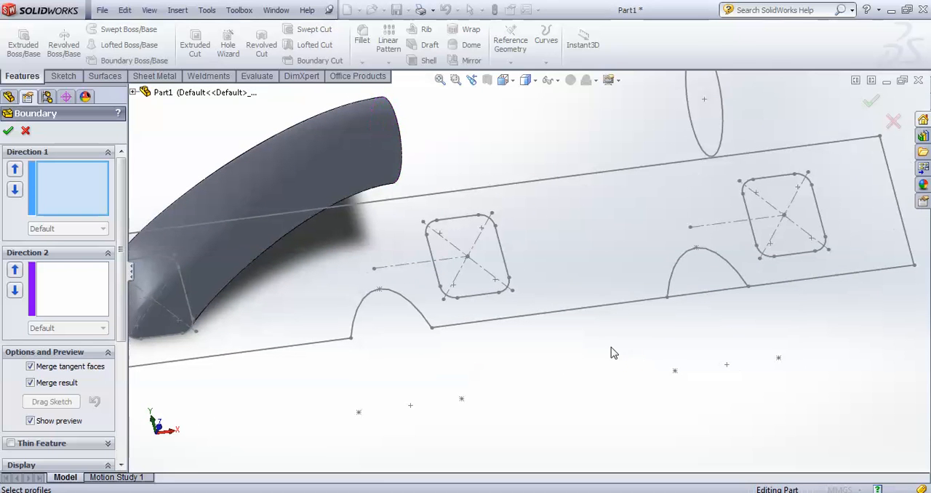
right_click(500, 301)
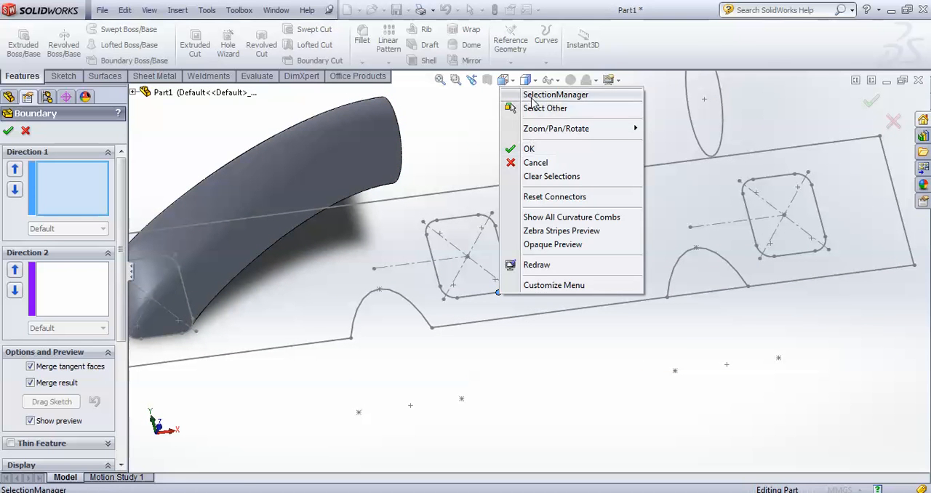
left_click(535, 96)
left_click(499, 294)
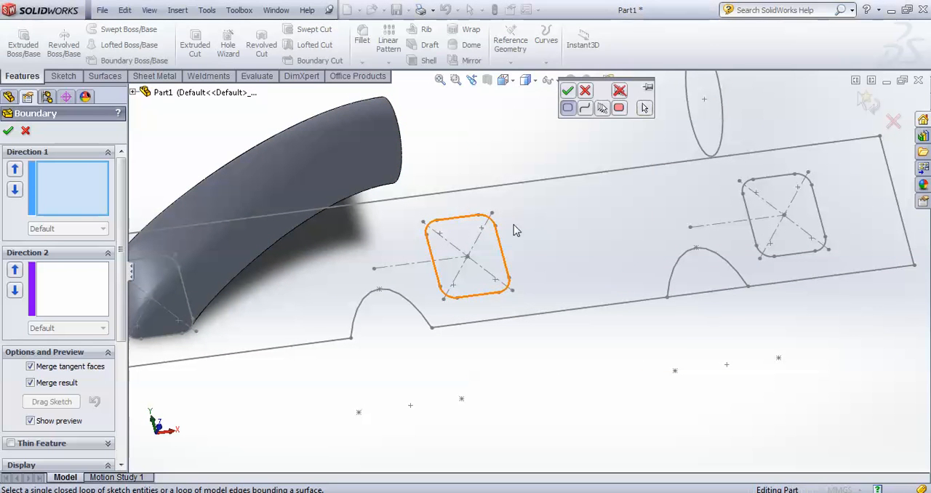
left_click(568, 90)
scroll(590, 219, "up", 3)
scroll(590, 220, "down", 5)
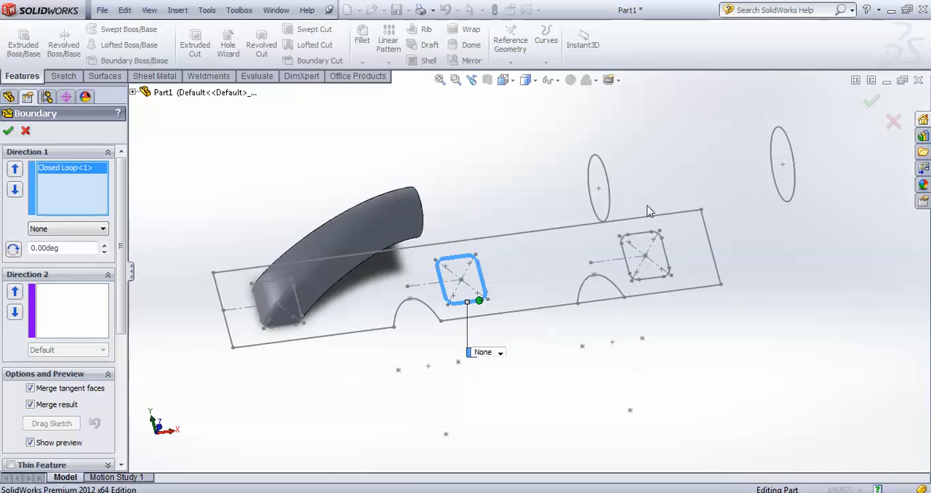
left_click(539, 252)
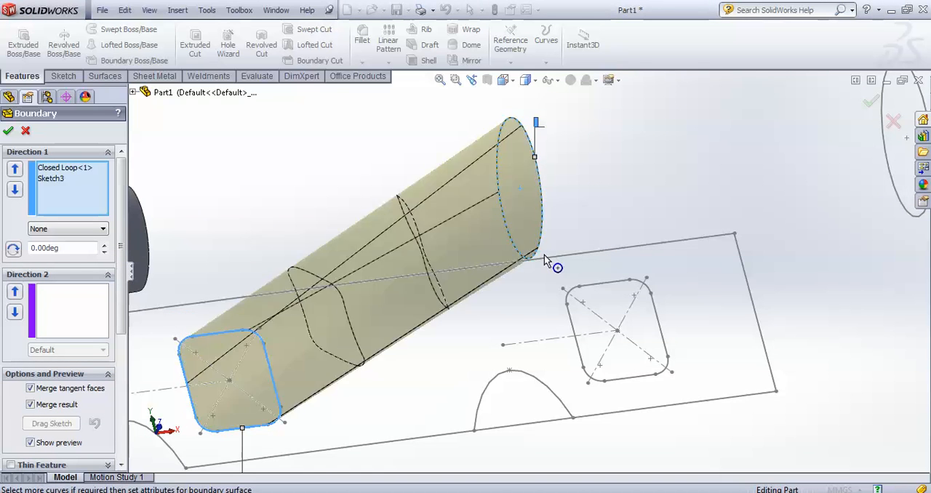
scroll(545, 255, "up", 5)
left_click(479, 347)
left_click(483, 376)
mouse_move(507, 316)
middle_mouse_down()
mouse_move(561, 281)
mouse_move(608, 181)
mouse_move(632, 248)
mouse_move(614, 250)
mouse_move(570, 318)
mouse_move(602, 309)
mouse_move(500, 264)
mouse_move(718, 462)
middle_mouse_up()
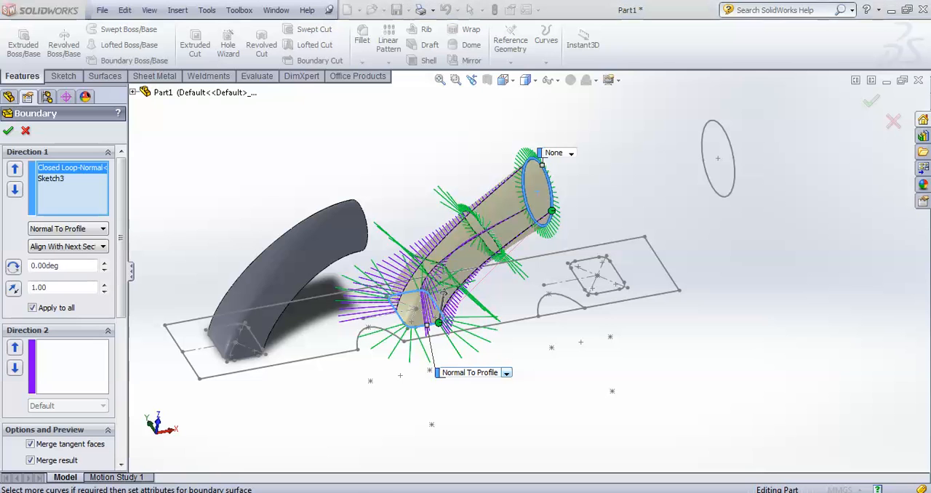
left_click(27, 132)
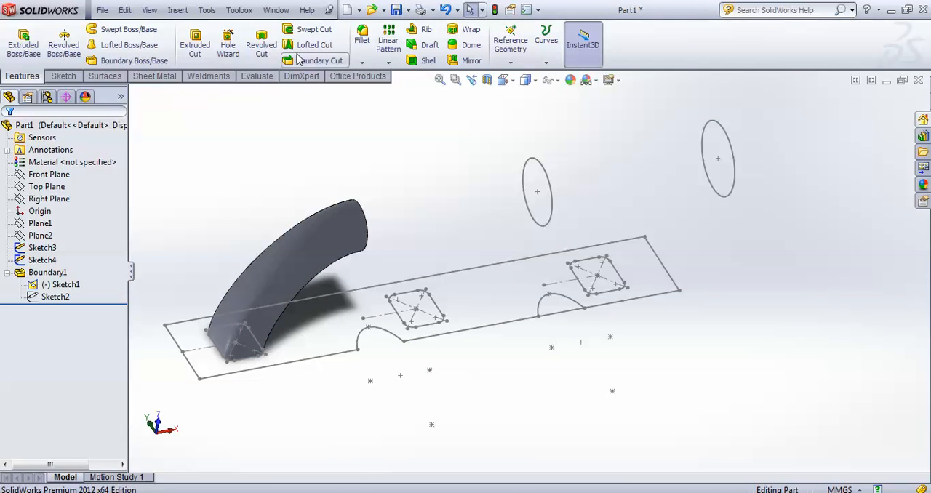
Start a boundary boss with the curved tube's circular end edge as the first Direction 1 profile
left_click(120, 61)
scroll(306, 115, "down", 2)
middle_click_drag(384, 159, 371, 223)
scroll(370, 248, "down", 2)
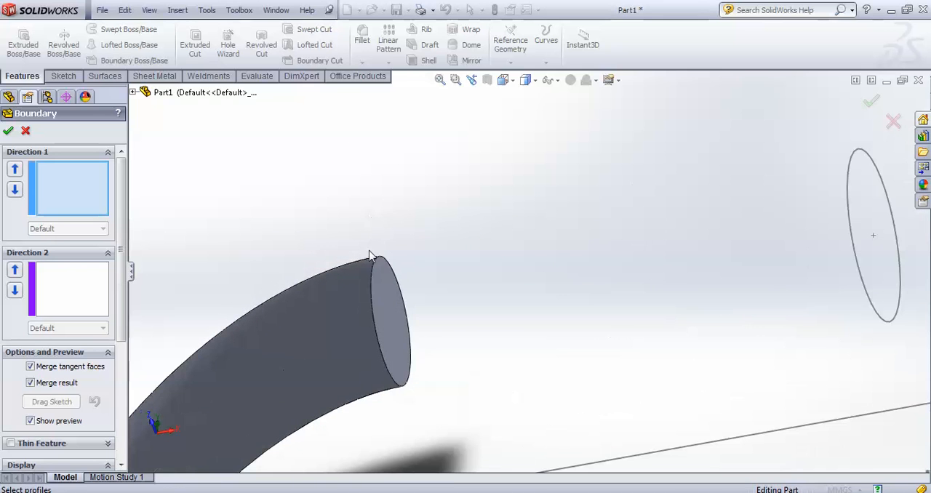
left_click(374, 261)
middle_click_drag(374, 262, 446, 271)
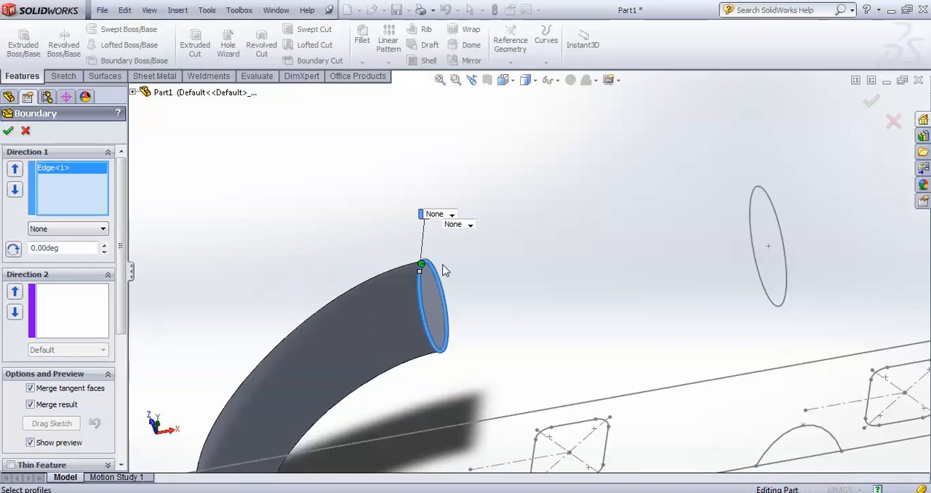
Add the Sketch3 and Sketch4 circles as the second and third Direction 1 profiles of the boundary boss
scroll(445, 269, "up", 6)
scroll(575, 269, "down", 5)
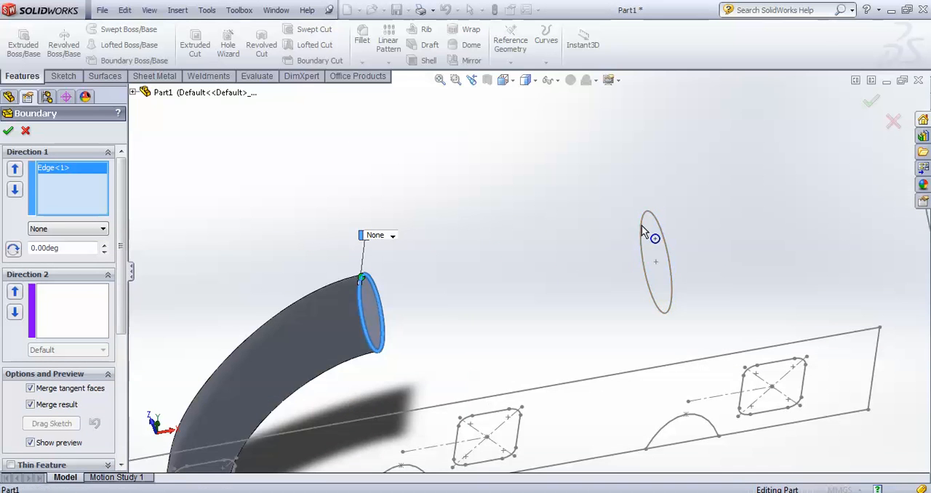
left_click(642, 228)
scroll(655, 243, "up", 3)
scroll(624, 258, "down", 3)
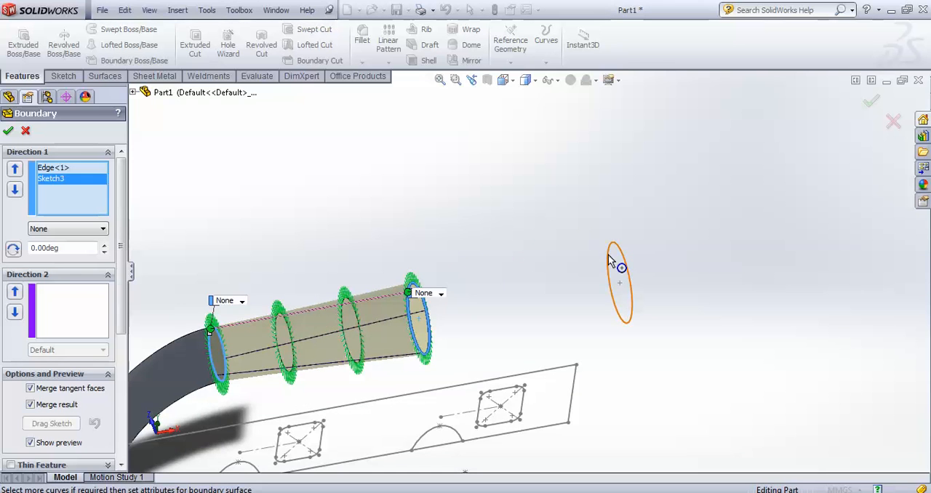
left_click(610, 262)
scroll(585, 276, "up", 2)
middle_click_drag(558, 313, 597, 326)
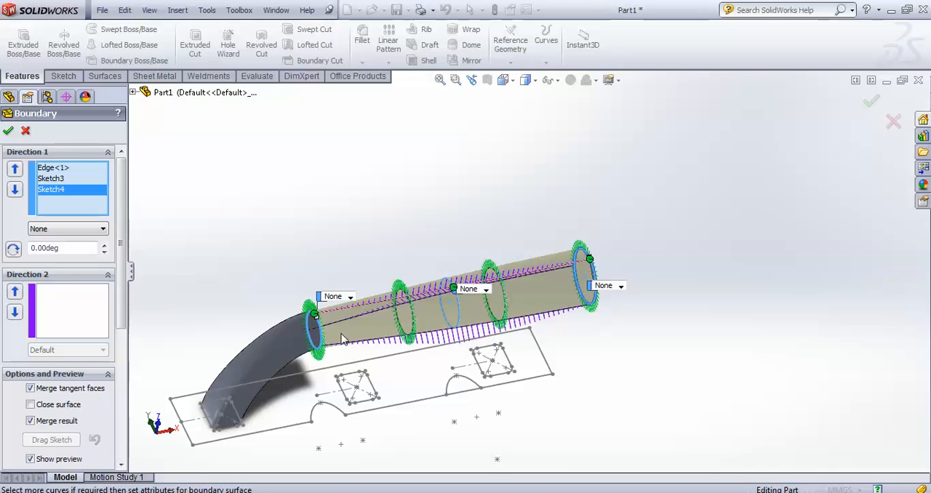
Try to set the tangency of the curved tube's end edge to Curvature To Face
left_click(349, 297)
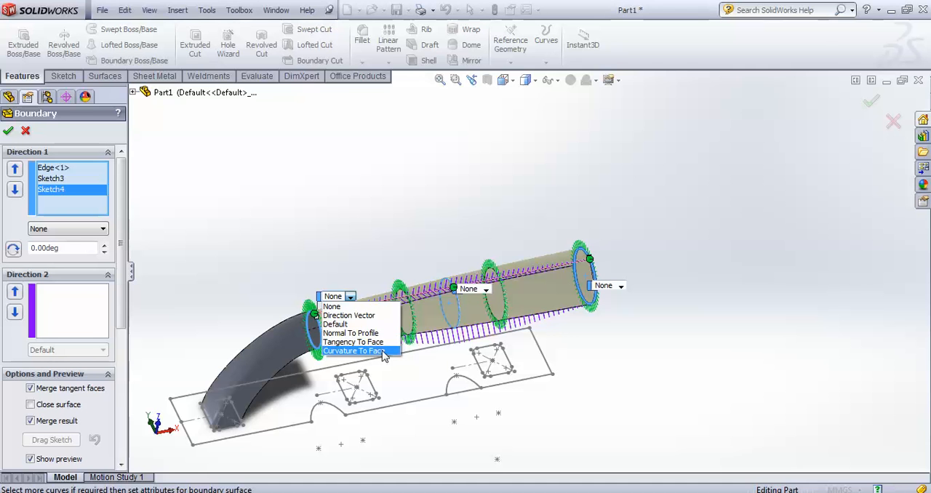
left_click(377, 352)
scroll(583, 291, "down", 3)
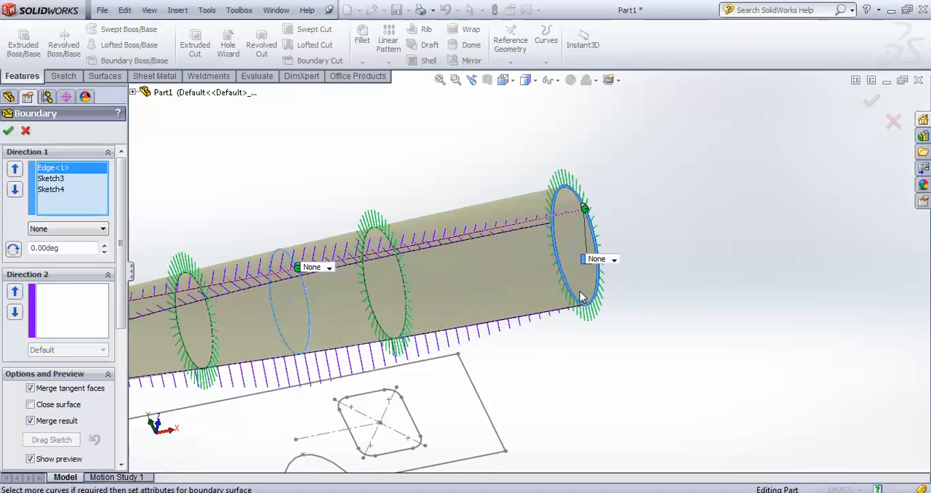
Set the tangency of the Sketch4 circle profile to Normal To Profile
left_click(614, 262)
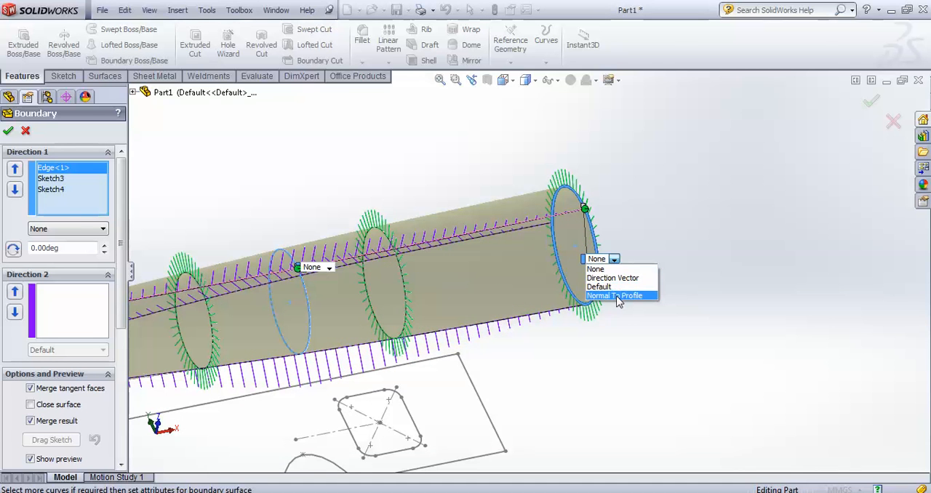
left_click(622, 298)
middle_click_drag(630, 312, 566, 286)
middle_click_drag(579, 300, 583, 302)
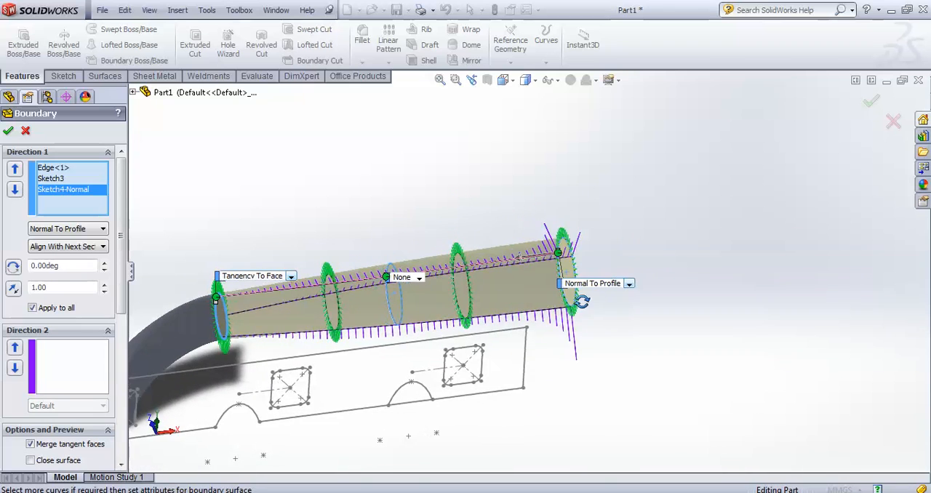
scroll(613, 339, "up", 3)
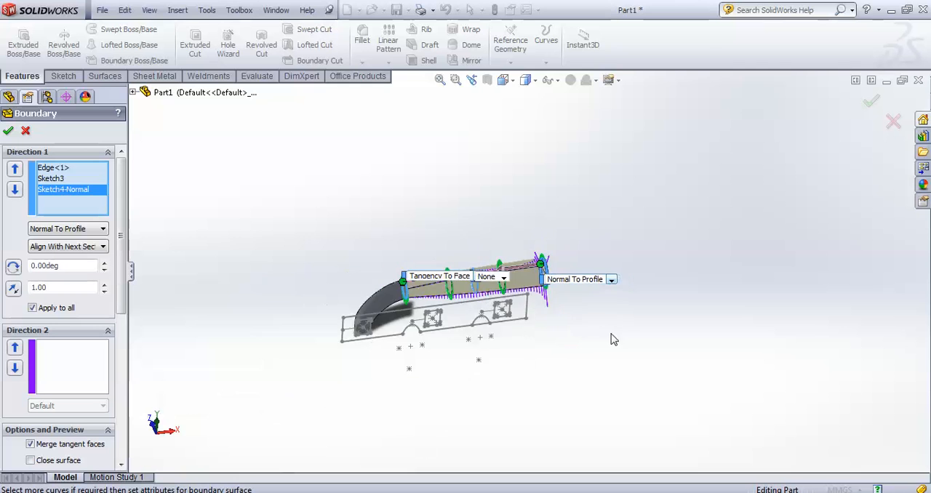
scroll(586, 354, "down", 3)
scroll(553, 274, "up", 3)
scroll(509, 233, "down", 4)
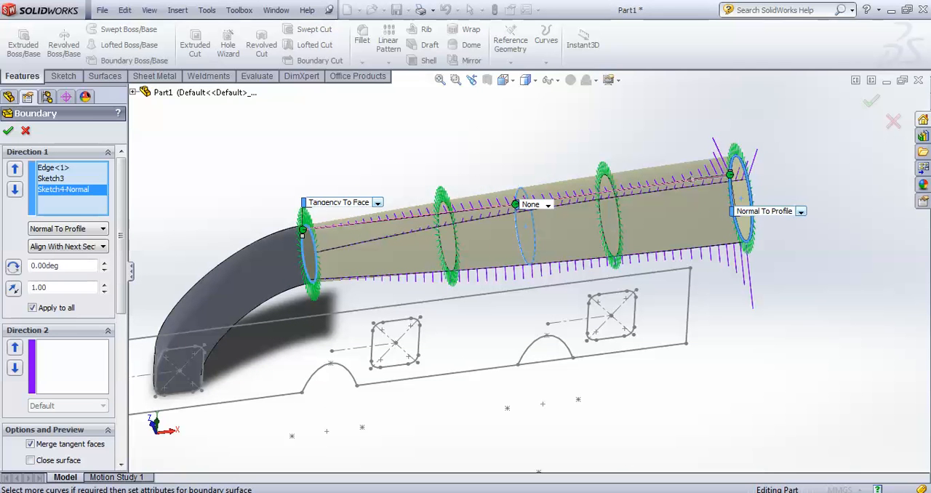
Review the tangency settings of the start edge and the Sketch4 profile against the boundary preview
left_click(53, 169)
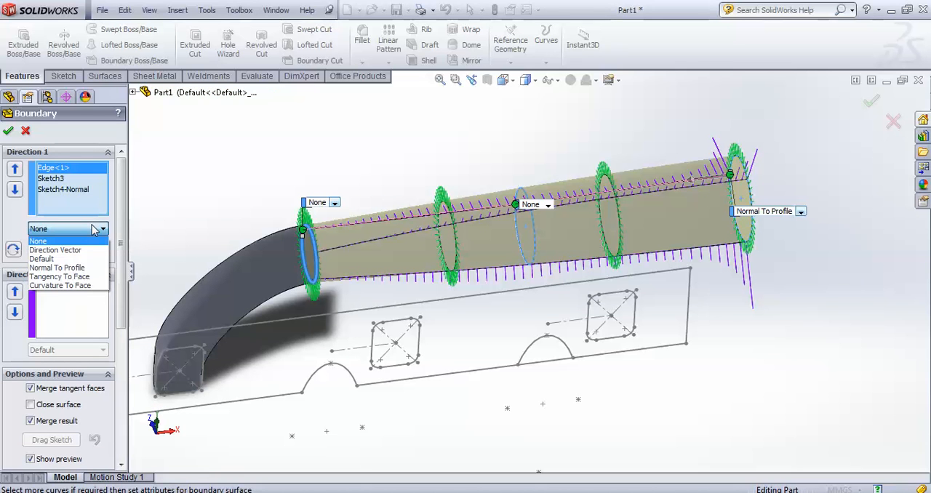
left_click(93, 230)
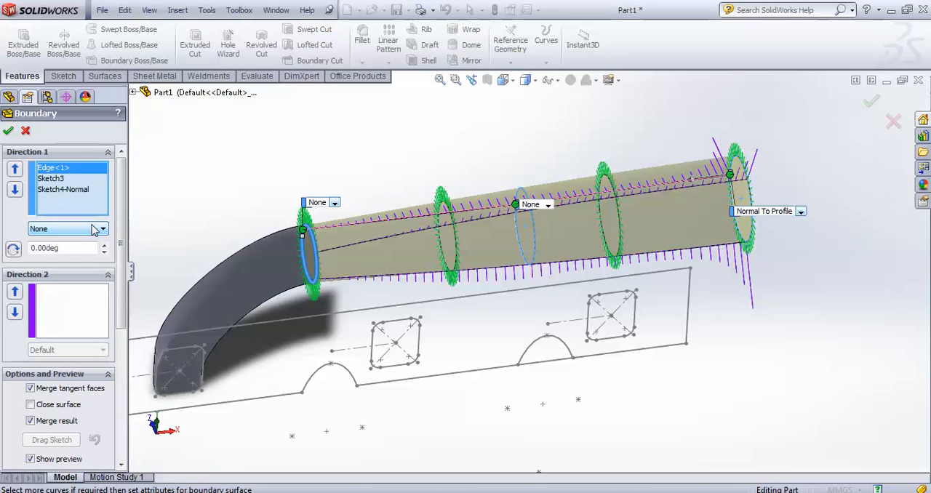
left_click(76, 190)
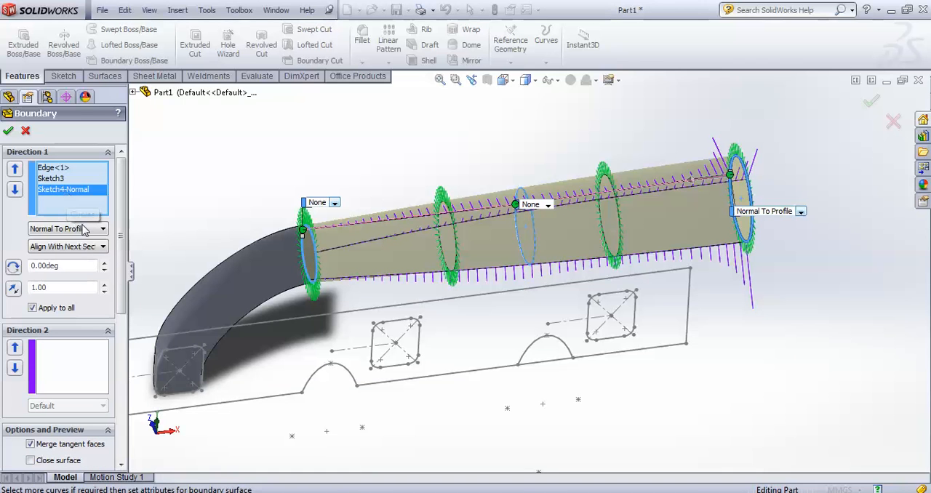
middle_click_drag(194, 189, 200, 176)
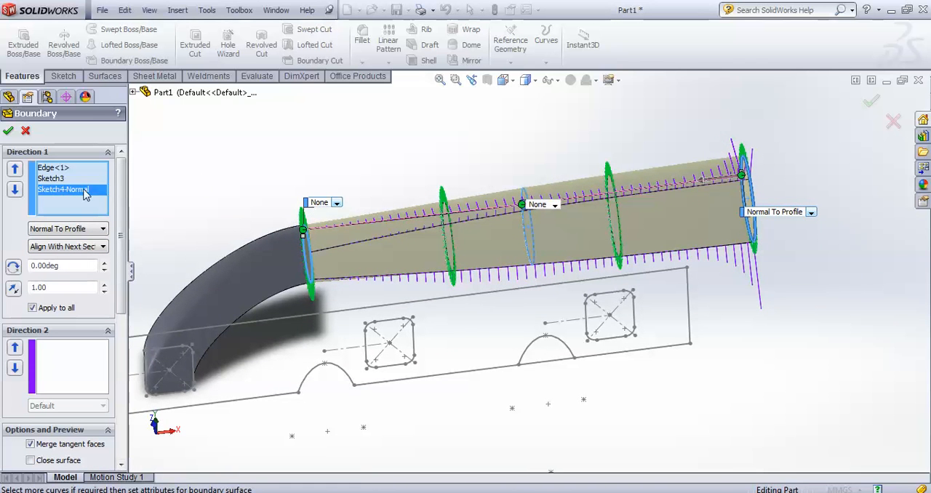
middle_click_drag(220, 156, 381, 208)
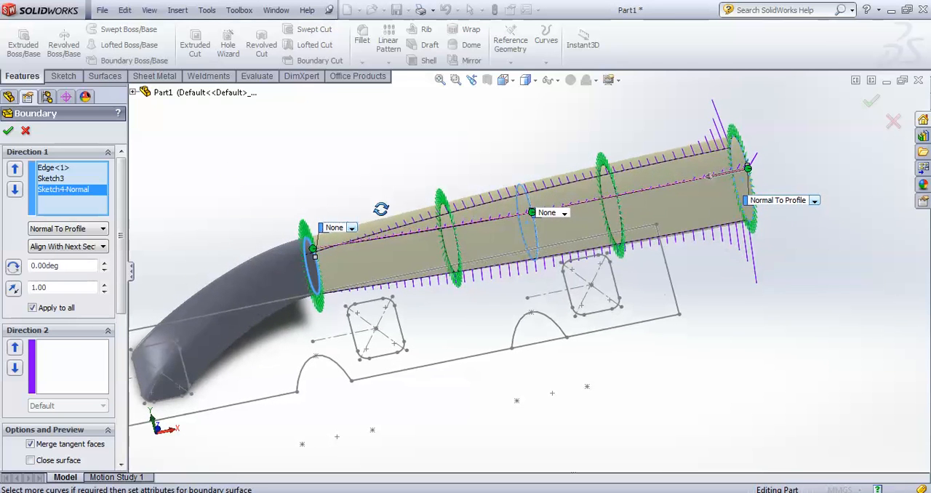
Create the boundary boss running from the curved tube's end edge through Sketch3 to Sketch4
left_click(532, 210)
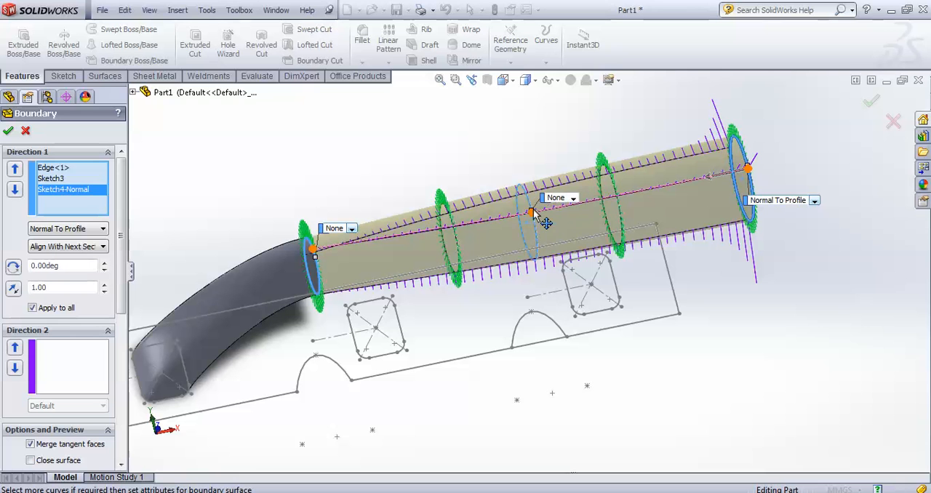
middle_click_drag(539, 215, 673, 300)
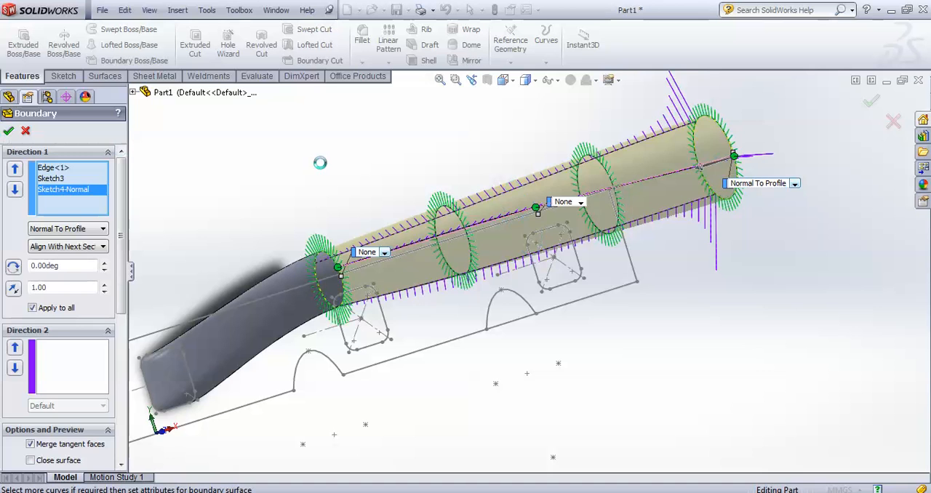
left_click(8, 132)
mouse_move(322, 181)
middle_mouse_down()
mouse_move(252, 115)
mouse_move(357, 75)
mouse_move(325, 150)
mouse_move(343, 185)
mouse_move(249, 189)
mouse_move(304, 218)
mouse_move(310, 188)
middle_mouse_up()
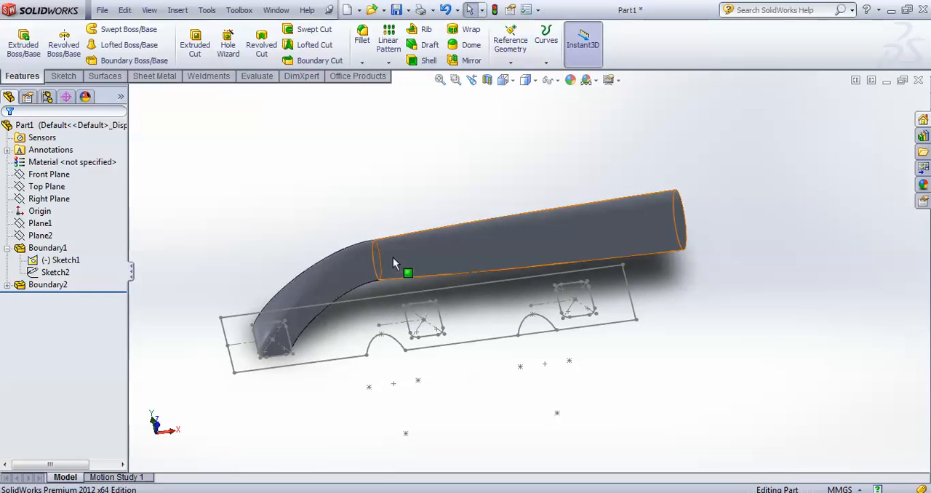
scroll(393, 251, "down", 3)
left_click(138, 63)
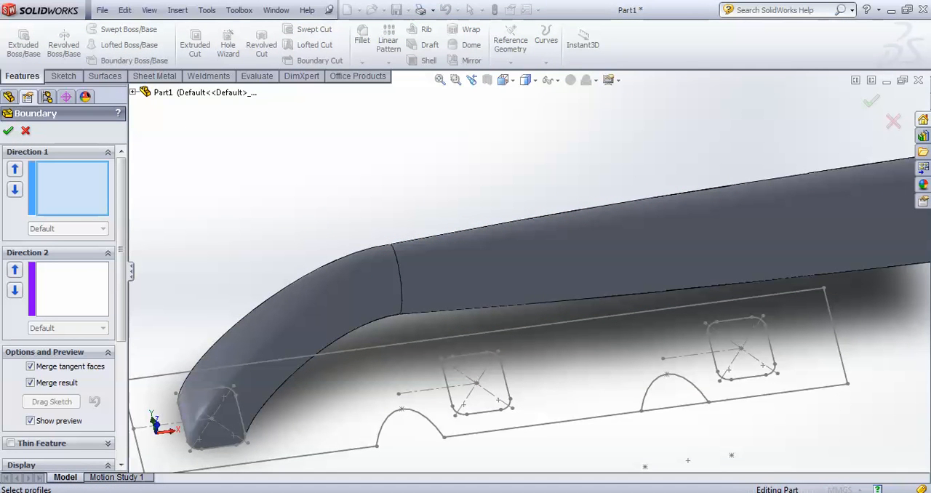
scroll(583, 318, "up", 3)
scroll(582, 319, "down", 5)
scroll(582, 318, "up", 5)
middle_click_drag(596, 324, 557, 231)
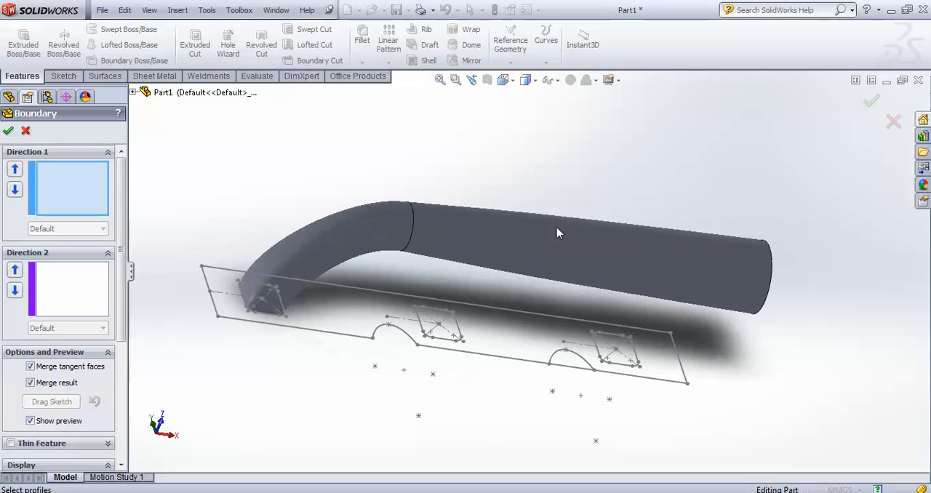
left_click(28, 131)
Show the absorbed Sketch3 and Sketch4 circles under the Boundary2 feature
left_click(20, 286)
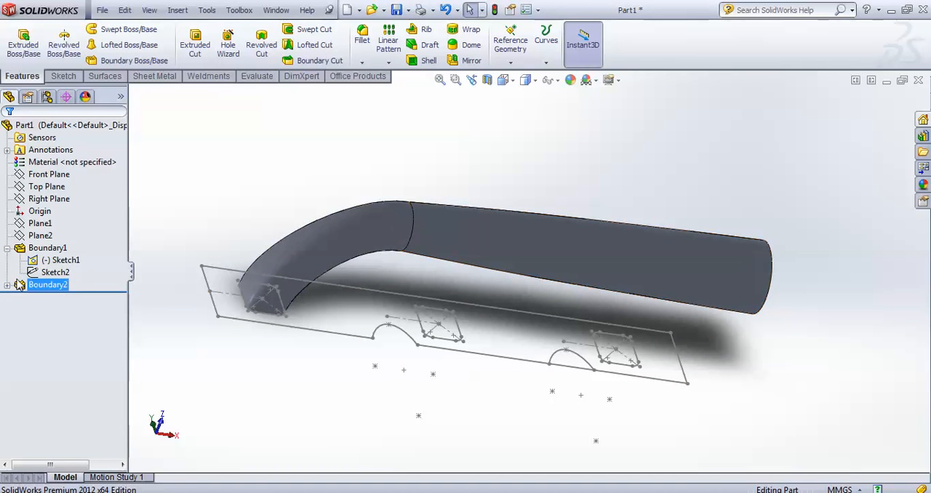
left_click(51, 273)
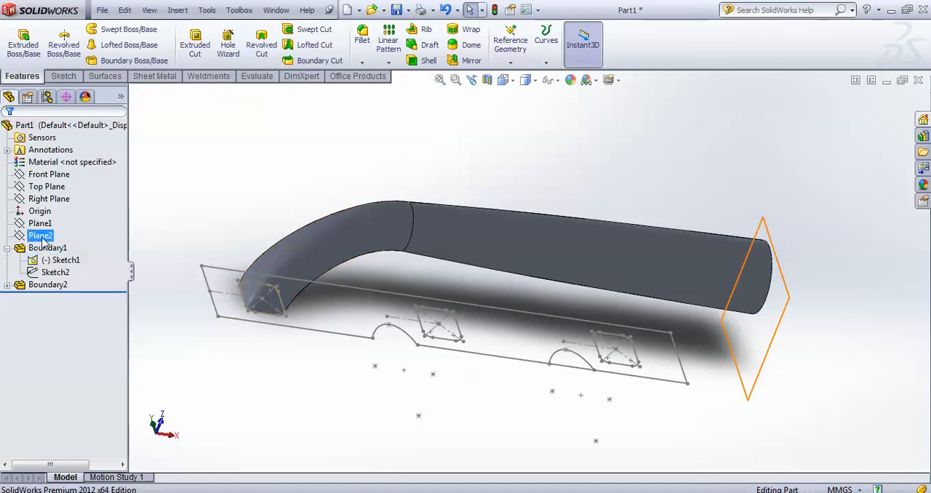
left_click(7, 286)
left_click(52, 297)
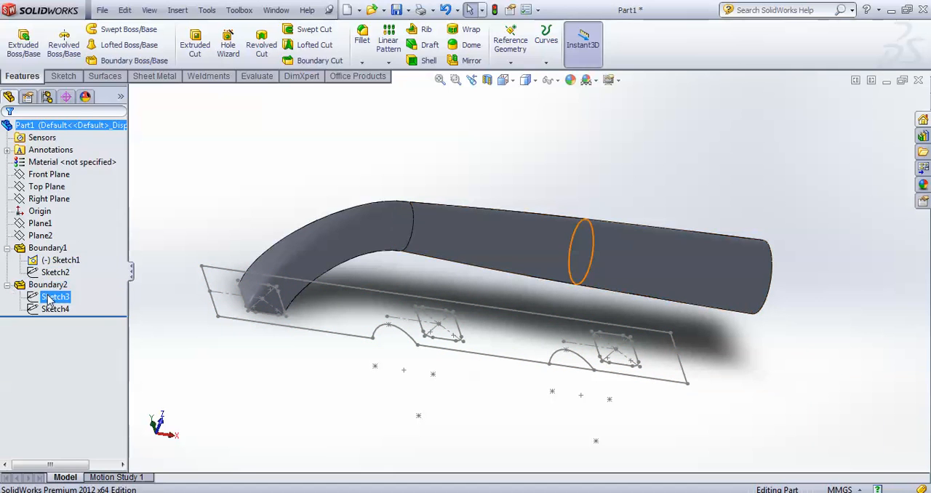
right_click(49, 299)
left_click(44, 308)
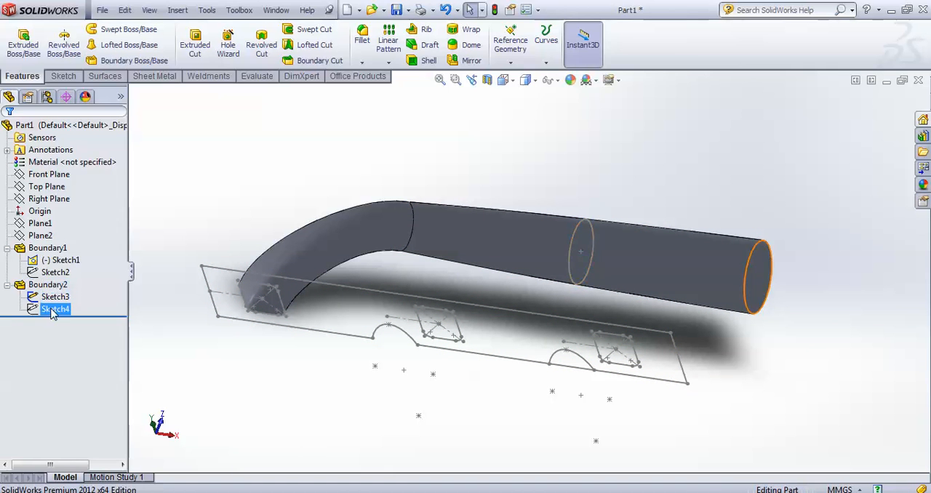
right_click(56, 308)
left_click(61, 287)
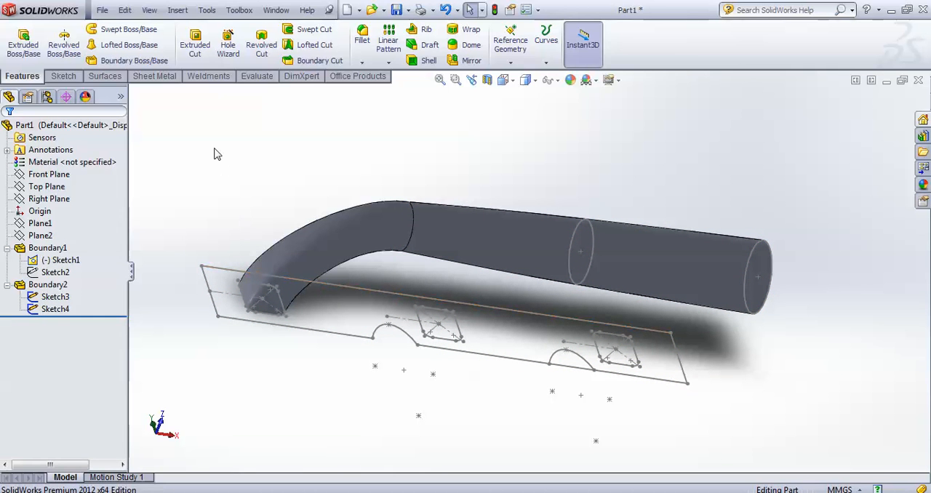
Start a boundary boss with the middle rounded square's closed loop and the Sketch3 circle as Direction 1 profiles
left_click(113, 64)
middle_click_drag(214, 179, 240, 229)
scroll(435, 340, "down", 5)
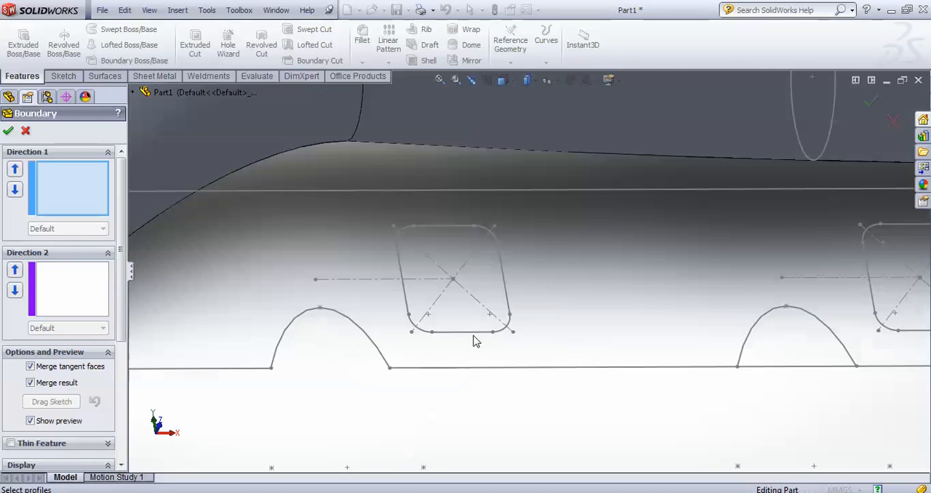
scroll(492, 337, "up", 3)
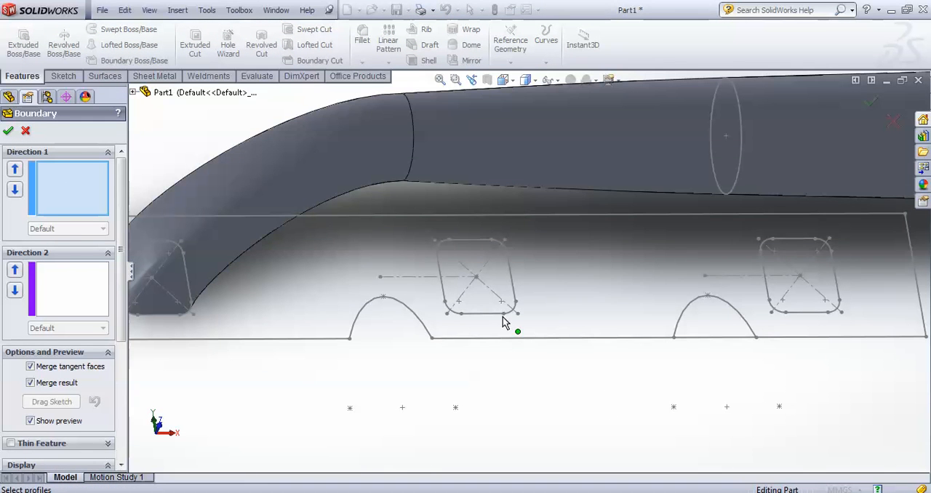
right_click(504, 322)
left_click(519, 112)
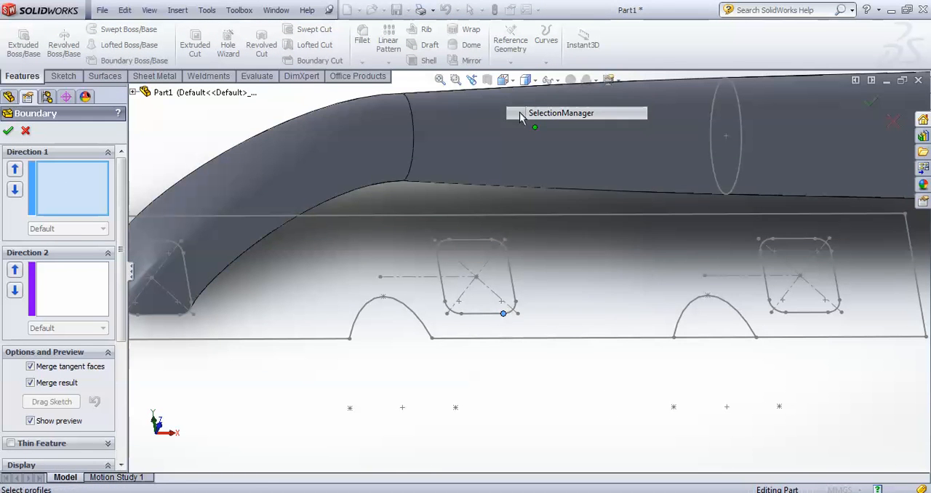
left_click(506, 318)
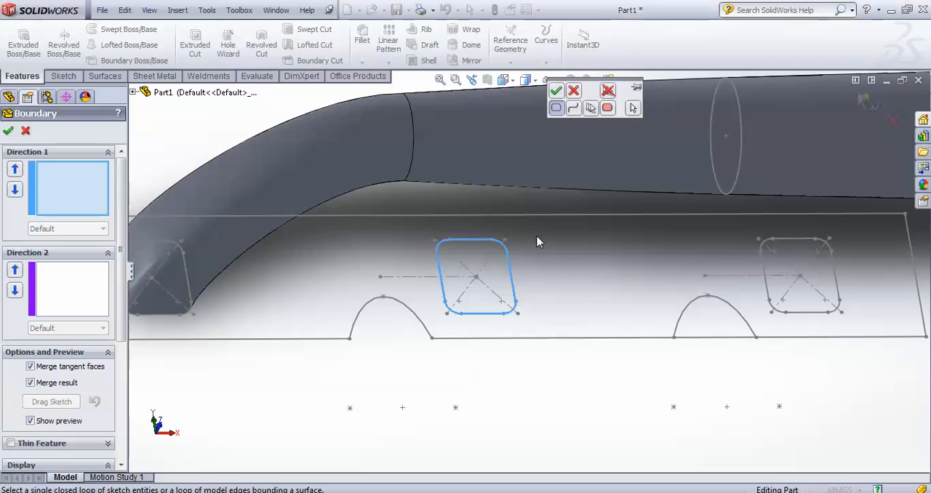
left_click(555, 92)
mouse_move(555, 102)
middle_mouse_down()
mouse_move(588, 225)
mouse_move(648, 221)
mouse_move(641, 204)
mouse_move(625, 305)
mouse_move(578, 307)
middle_mouse_up()
left_click(641, 204)
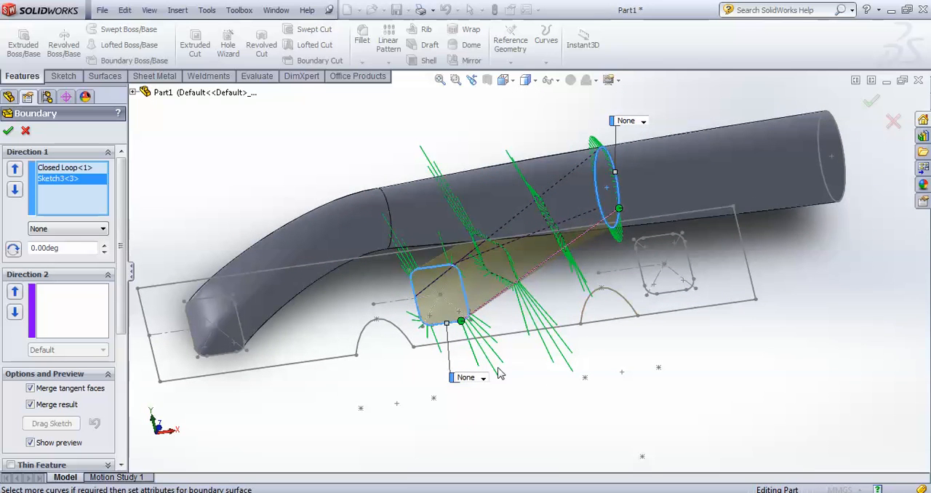
Set the tangency of the middle rounded square profile to Normal To Profile
left_click(484, 378)
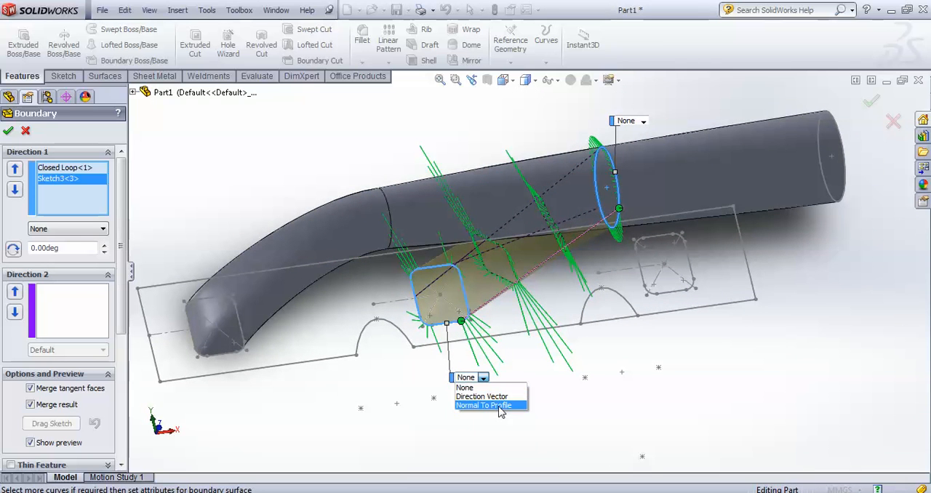
left_click(501, 406)
middle_click_drag(553, 366, 572, 289)
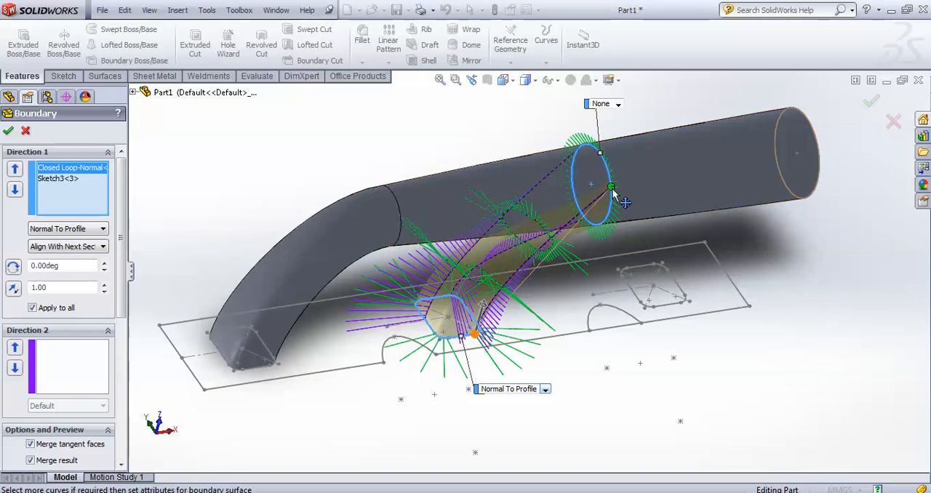
middle_click_drag(647, 267, 476, 301)
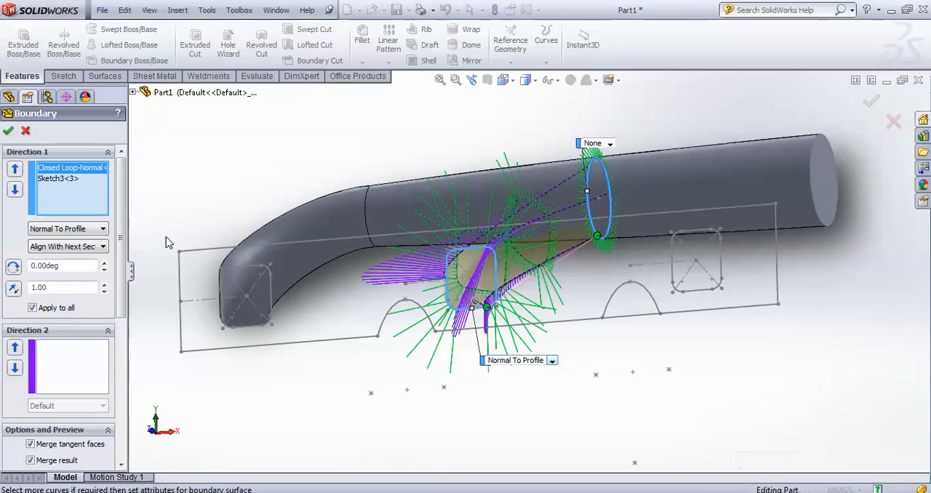
middle_click_drag(427, 400, 437, 357)
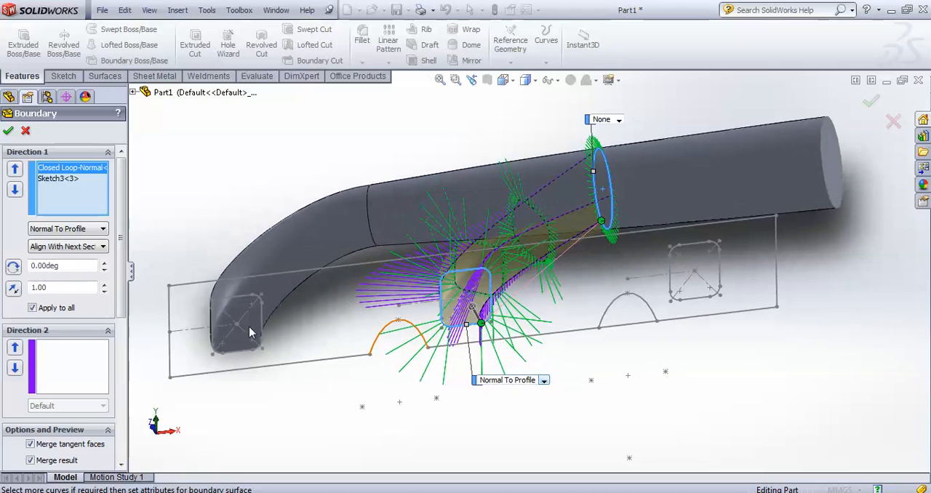
Set the draft angle of the boundary boss's middle rounded square profile to 5 degrees
left_click(104, 265)
left_click(104, 265)
left_click(104, 265)
left_click(104, 265)
left_click(104, 266)
middle_click_drag(222, 338, 251, 229)
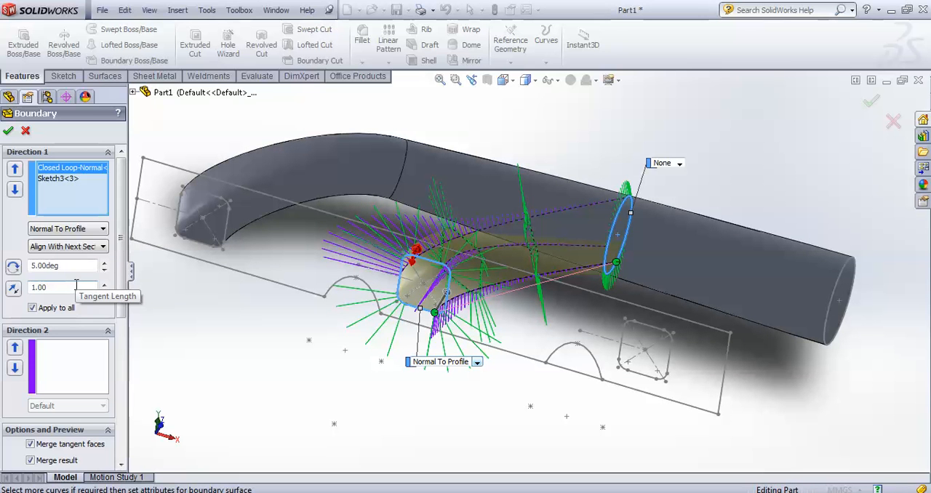
Set the rounded square profile's tangent length to 2.00 and accept the boundary boss
left_click(103, 285)
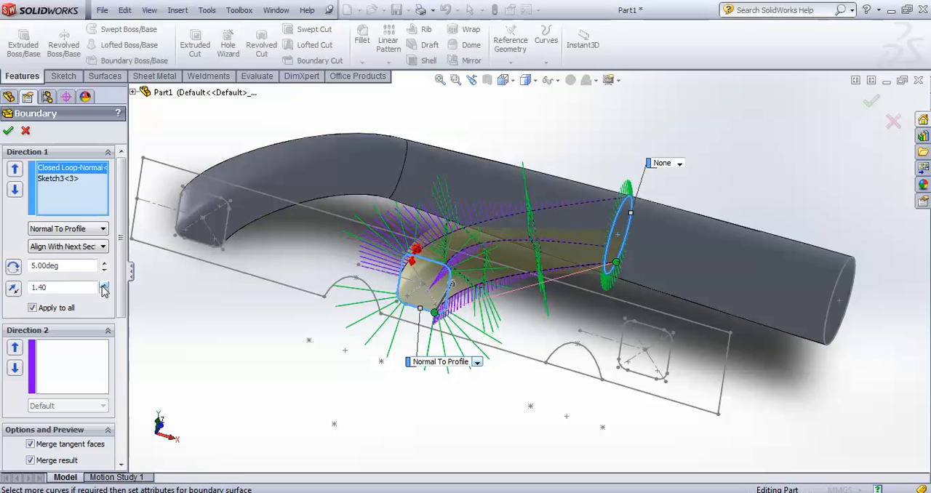
left_click(104, 285)
left_click(104, 285)
left_click(103, 286)
left_click(103, 285)
mouse_move(273, 377)
middle_mouse_down()
mouse_move(283, 345)
mouse_move(310, 387)
mouse_move(258, 375)
middle_mouse_up()
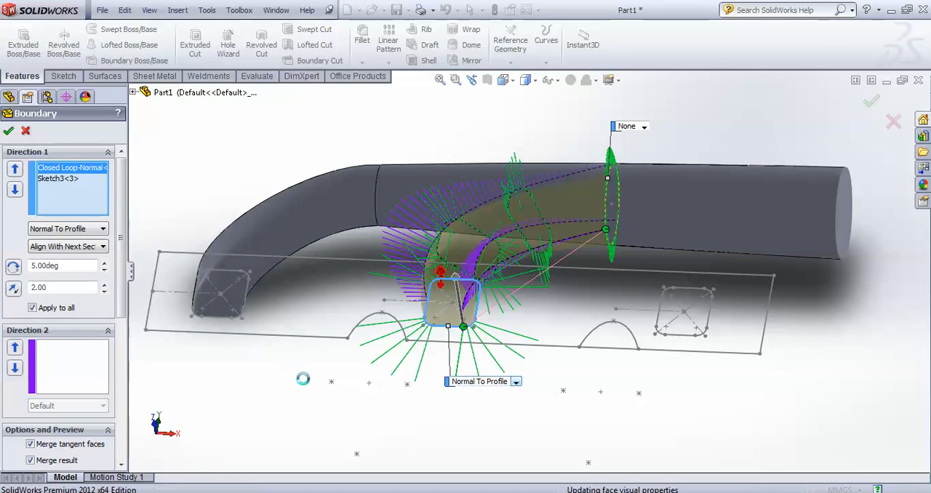
mouse_move(306, 391)
middle_mouse_down()
mouse_move(333, 354)
mouse_move(361, 336)
mouse_move(308, 354)
mouse_move(347, 399)
mouse_move(256, 393)
middle_mouse_up()
left_click(346, 399)
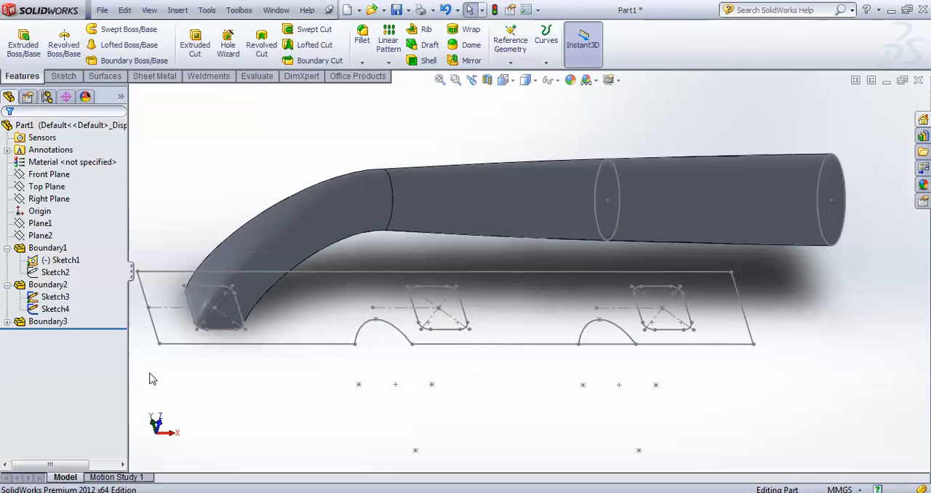
Edit the Boundary3 feature, using Normal To Profile and Align With Next Section for the Sketch3 circle with a tangent length of 2.00
right_click(49, 323)
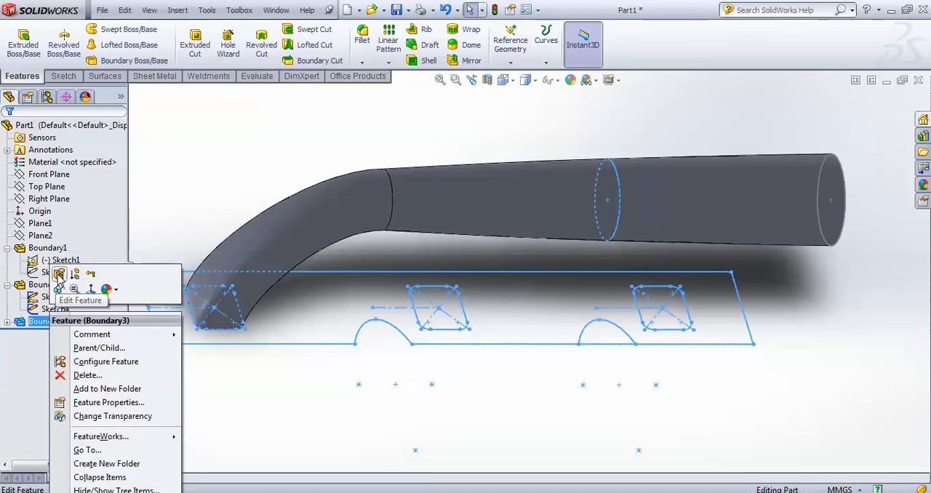
left_click(58, 274)
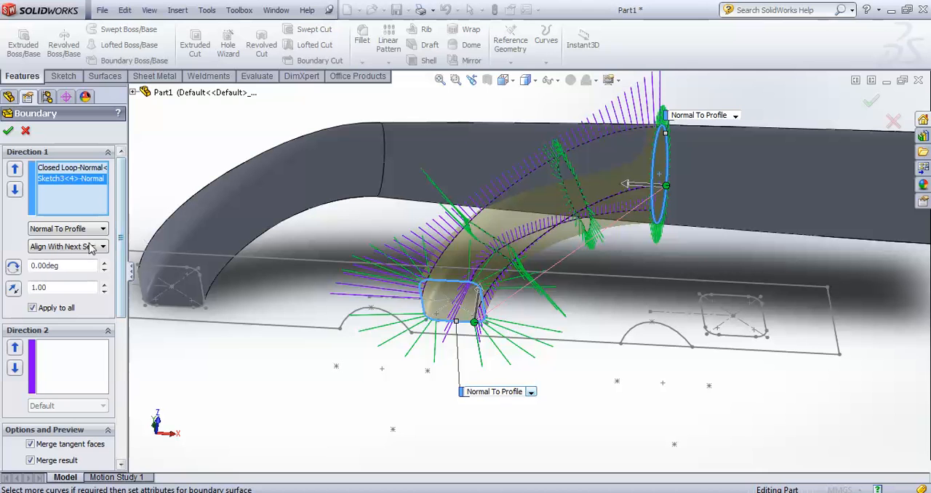
left_click(87, 231)
left_click(89, 255)
left_click(98, 248)
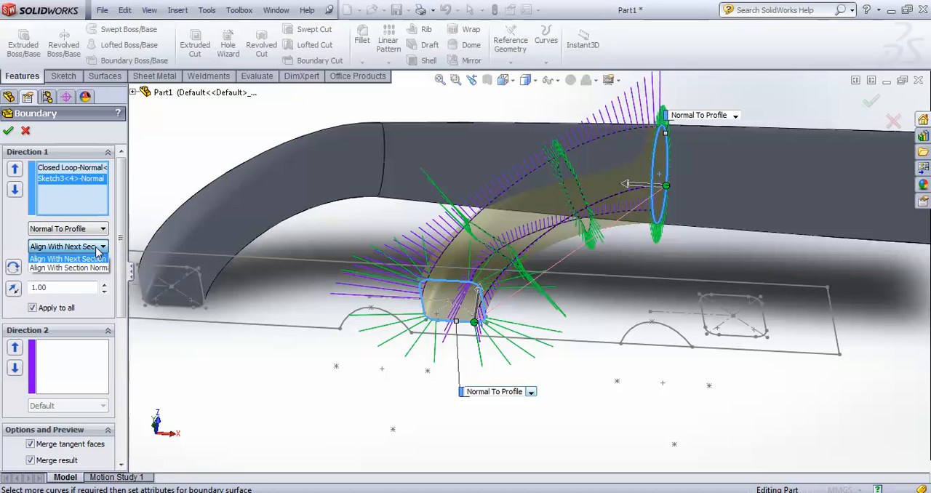
left_click(97, 259)
left_click(104, 285)
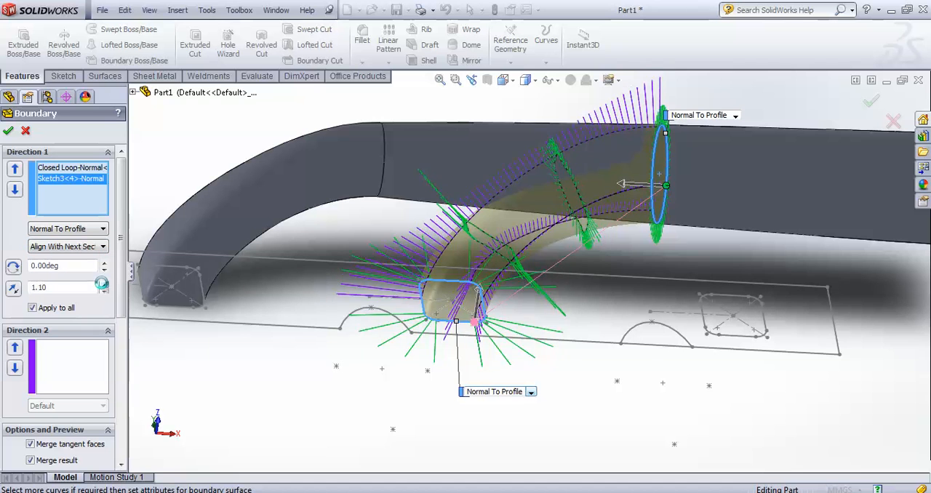
left_click(103, 284)
left_click(103, 284)
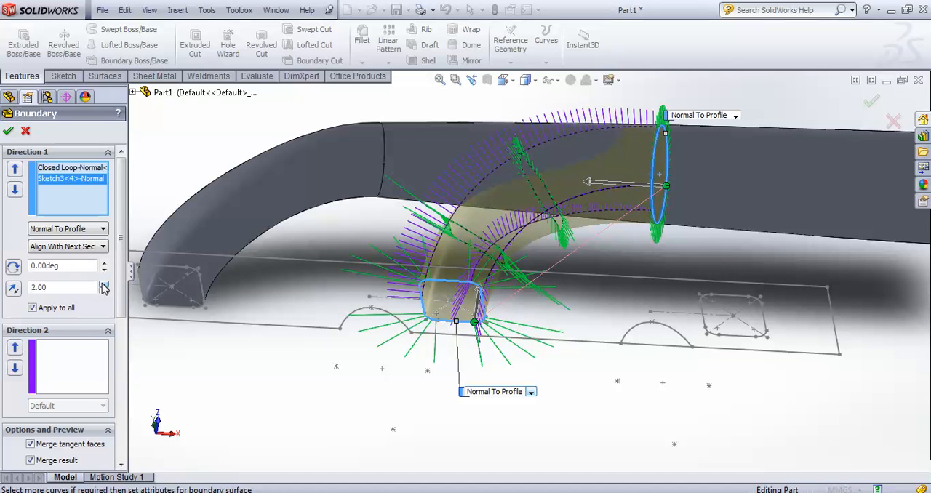
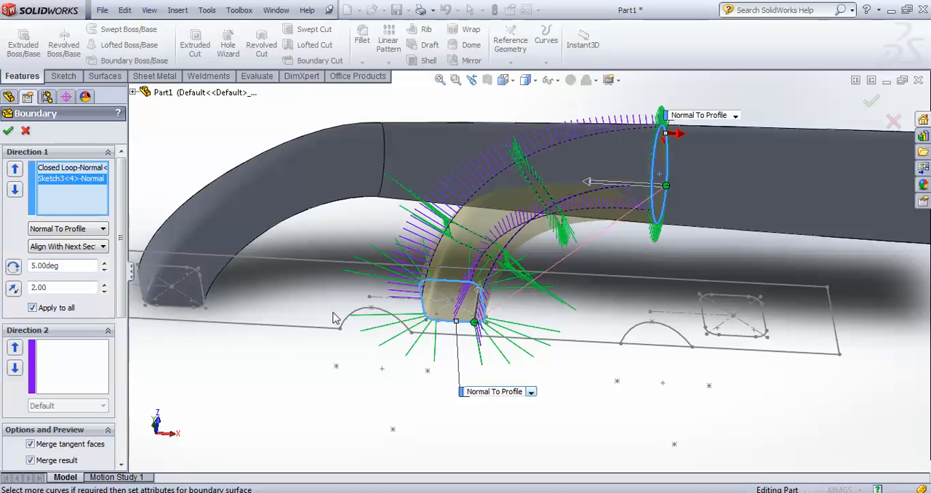
Start a boundary boss and select the third rounded square of the base sketch as a closed-loop profile
scroll(452, 306, "up", 2)
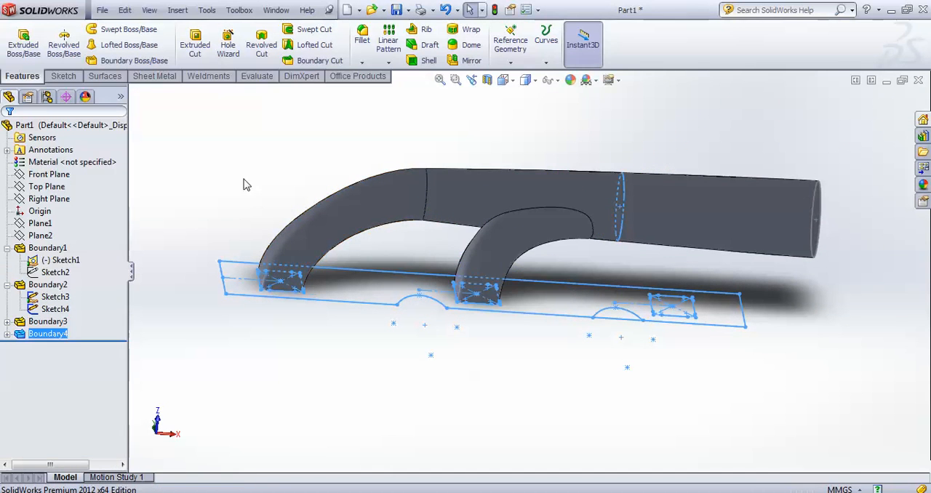
middle_click_drag(509, 311, 490, 366)
scroll(518, 243, "down", 3)
mouse_move(624, 248)
middle_mouse_down()
mouse_move(604, 187)
mouse_move(557, 243)
mouse_move(622, 251)
mouse_move(695, 376)
middle_mouse_up()
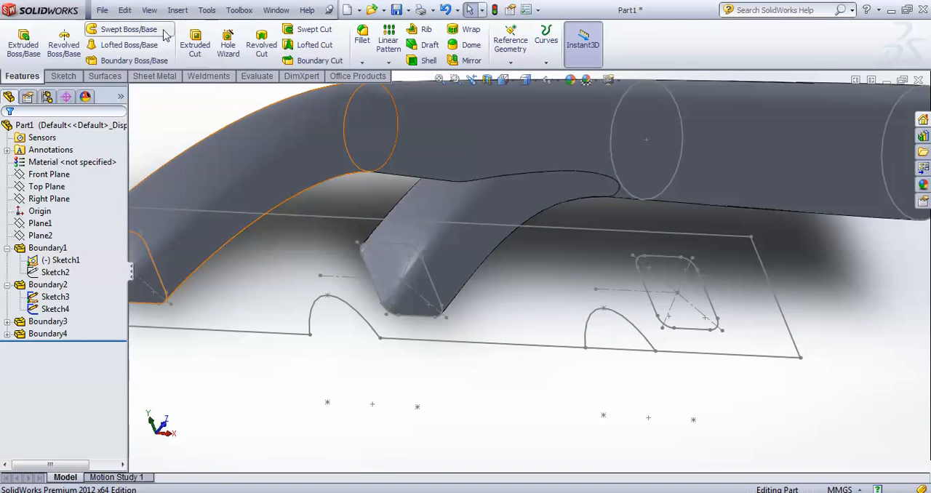
left_click(134, 61)
scroll(477, 186, "up", 5)
middle_click_drag(376, 221, 291, 198)
scroll(604, 295, "down", 8)
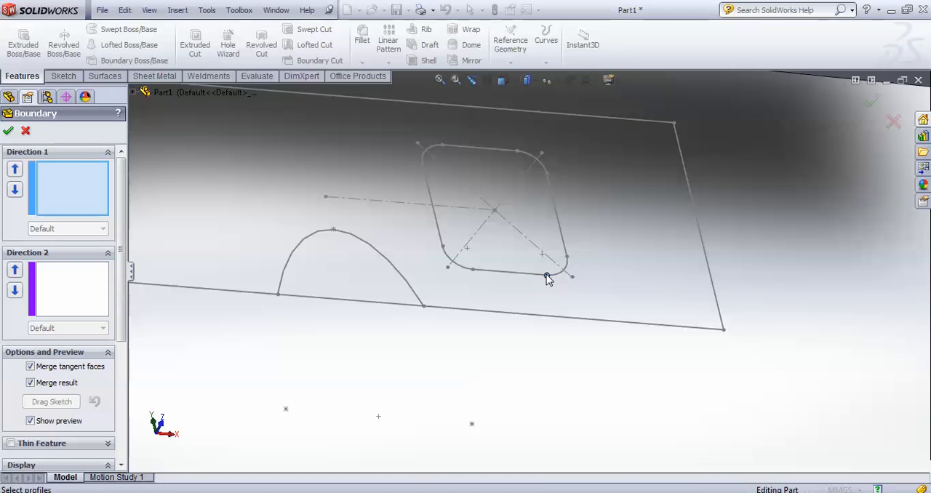
right_click(548, 278)
left_click(563, 281)
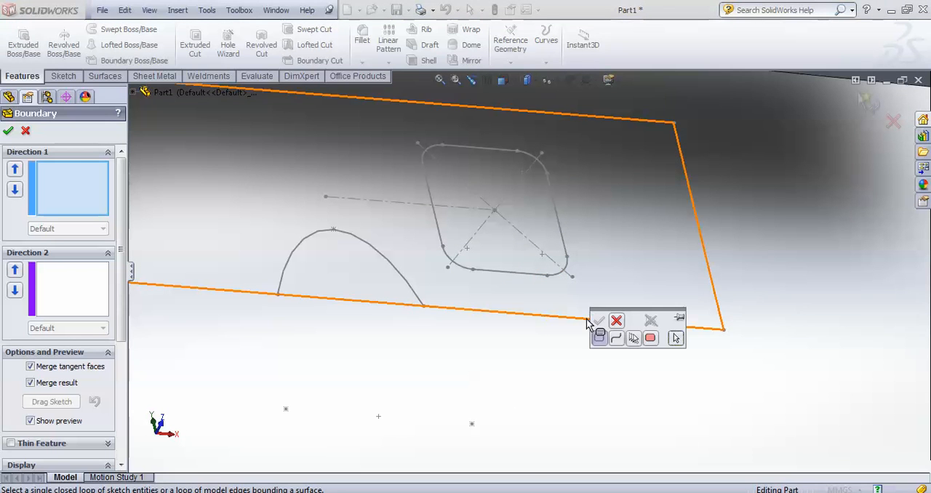
left_click(551, 279)
left_click(599, 323)
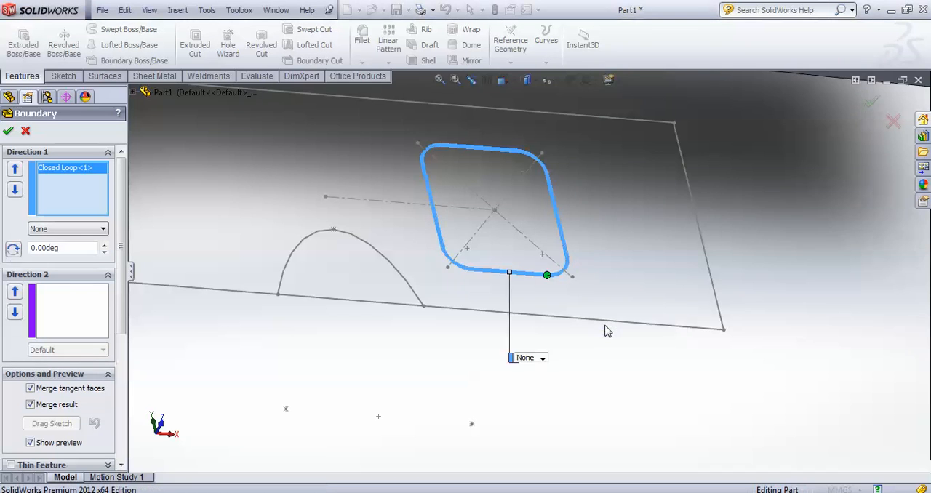
Add the 57.15 mm end circle as the second profile and set the rounded square's tangency to Normal To Profile
scroll(599, 318, "up", 5)
scroll(666, 202, "up", 3)
scroll(662, 202, "down", 8)
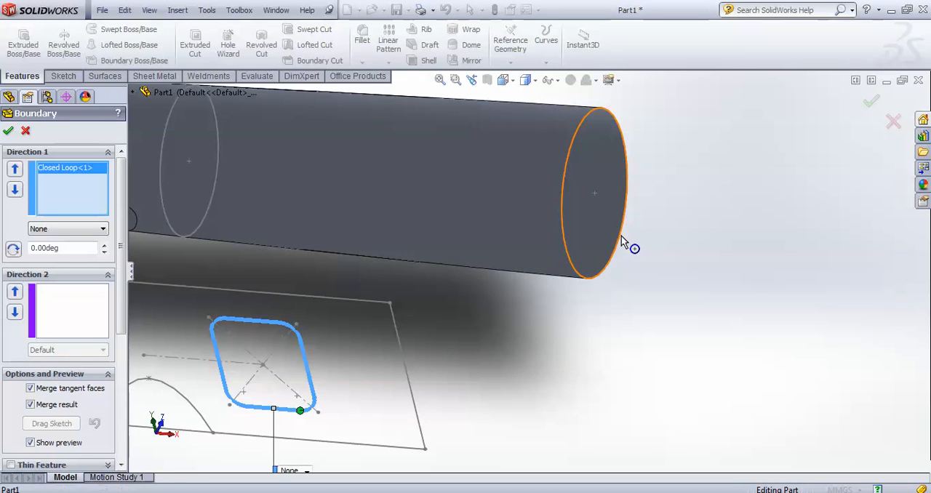
left_click(624, 240)
scroll(640, 262, "up", 5)
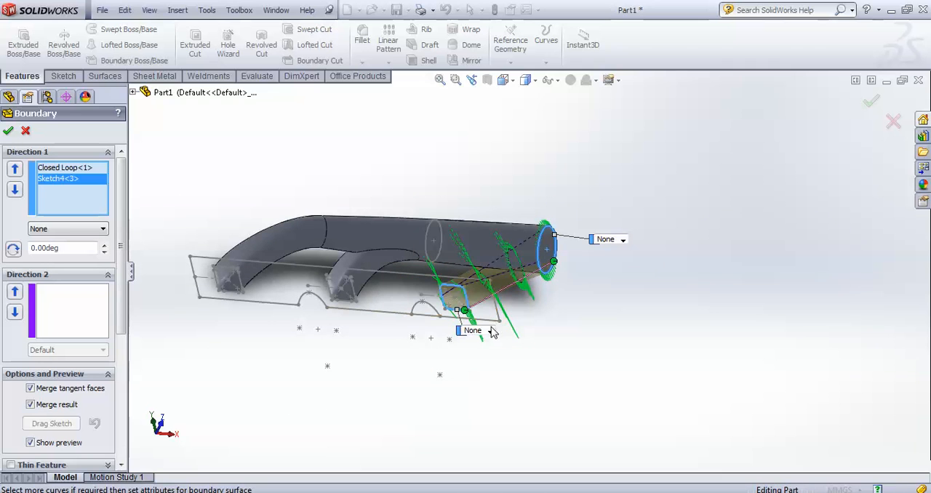
left_click(491, 332)
left_click(496, 358)
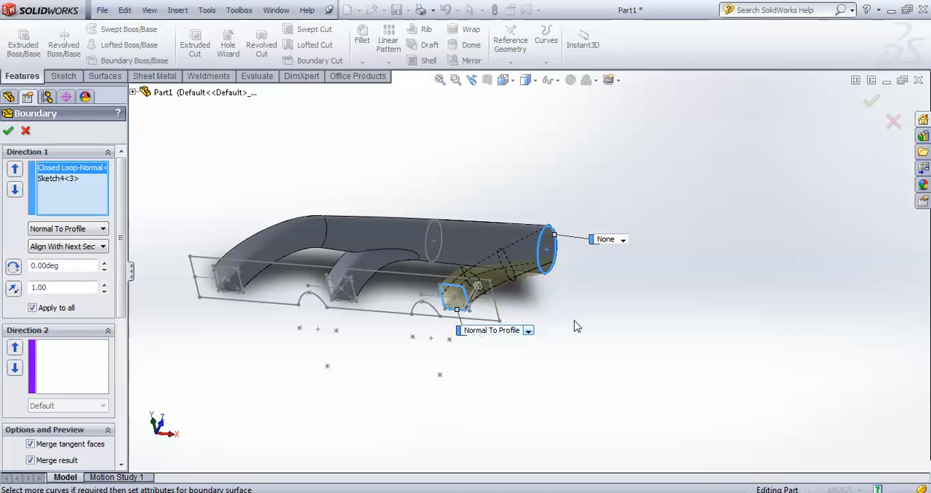
Set the end circle's tangency to Normal To Profile with Align With Next Section
mouse_move(572, 300)
middle_mouse_down()
mouse_move(624, 261)
mouse_move(582, 299)
mouse_move(560, 299)
middle_mouse_up()
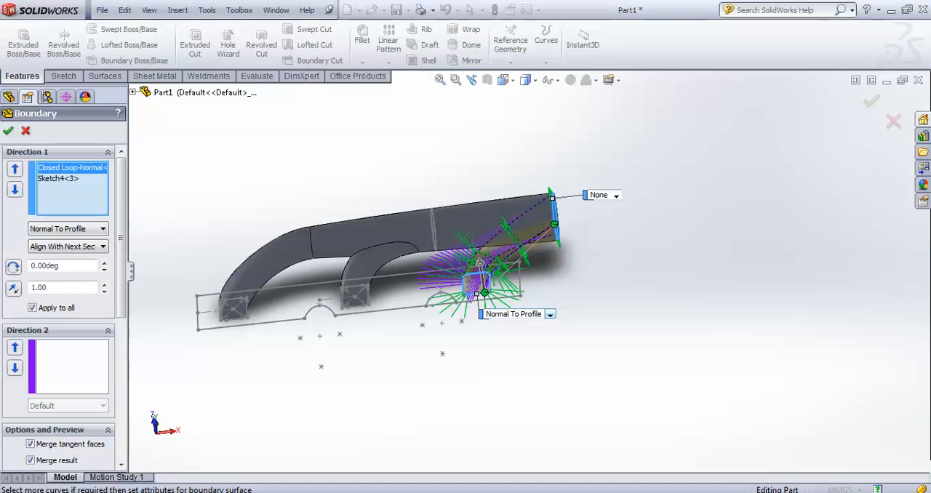
middle_click_drag(655, 337, 677, 370)
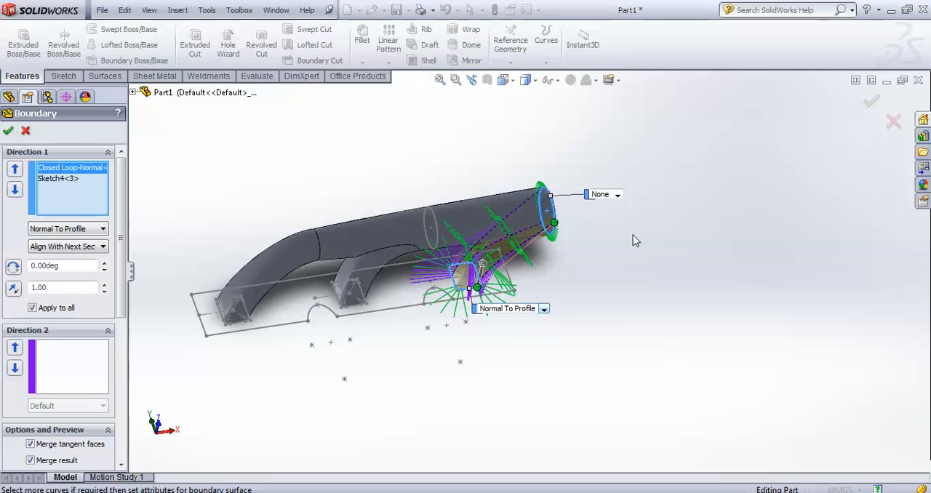
scroll(622, 222, "down", 1)
left_click(57, 179)
left_click(103, 229)
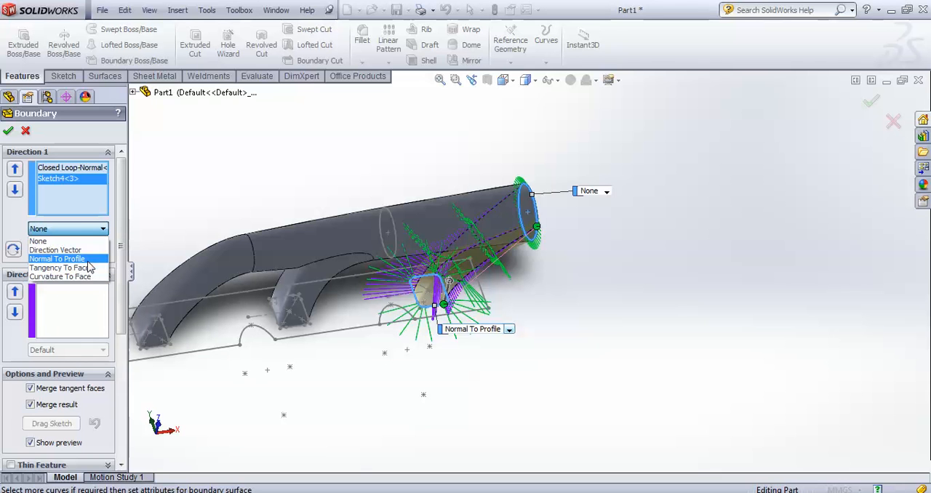
left_click(87, 261)
left_click(103, 247)
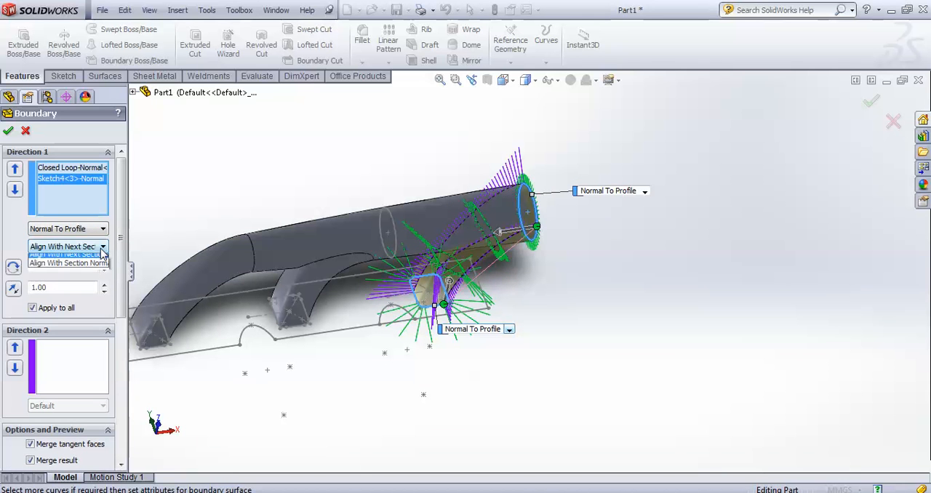
left_click(104, 258)
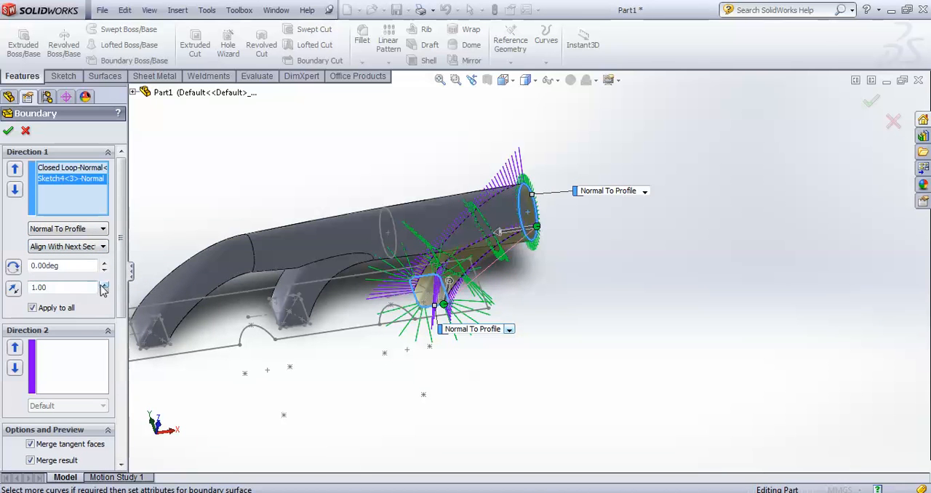
Set the end circle's tangent length to 2.00 and its draft angle to 2 degrees, and accept the boundary boss
left_click_drag(67, 288, 2, 291)
left_click_drag(61, 266, 2, 273)
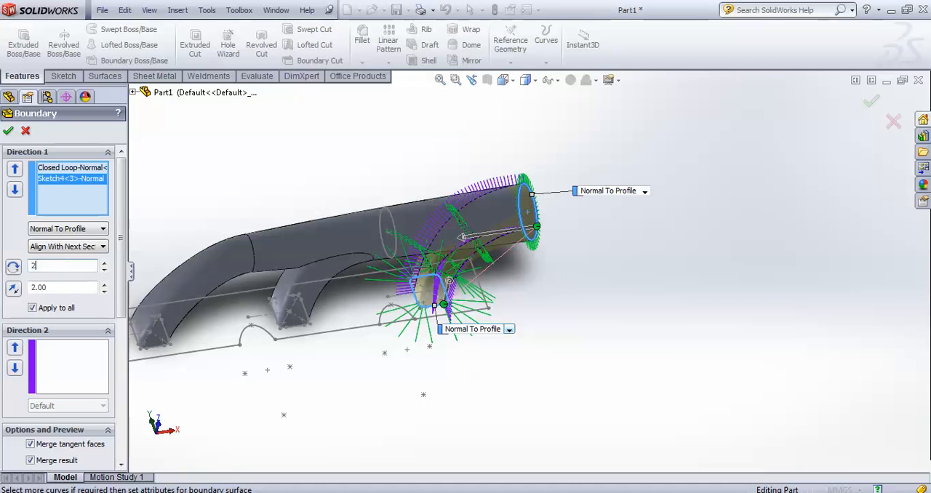
middle_click_drag(556, 307, 537, 238)
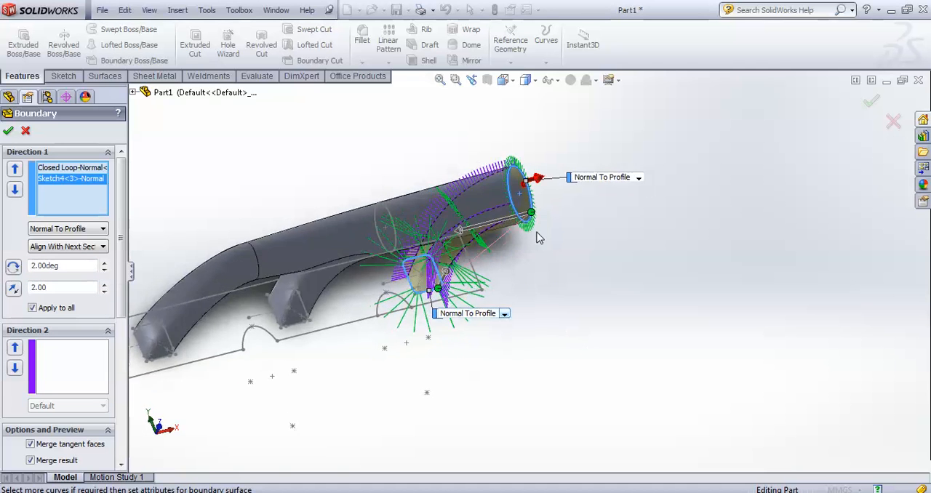
scroll(473, 171, "down", 5)
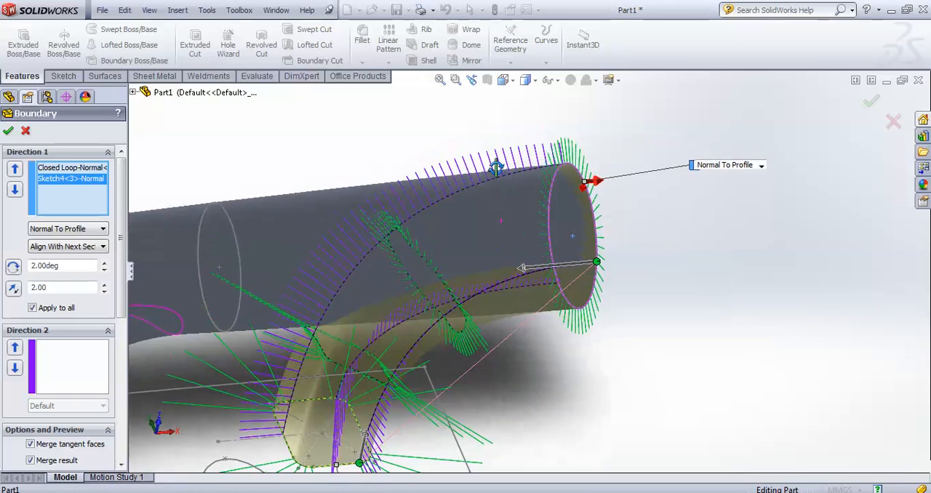
middle_click_drag(623, 310, 623, 273)
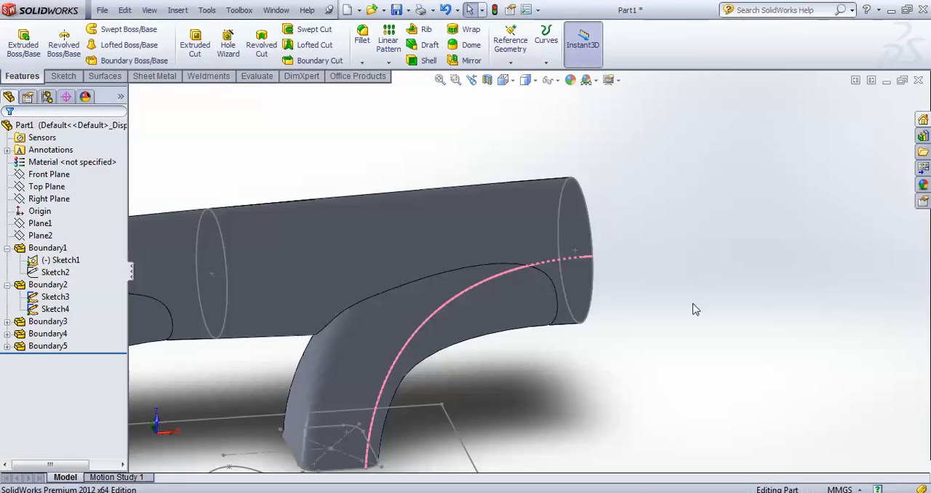
Examine the manifold with its three curved runners and main pipe from several angles
scroll(695, 309, "up", 3)
scroll(693, 307, "up", 4)
middle_click_drag(645, 278, 610, 384)
scroll(484, 299, "down", 6)
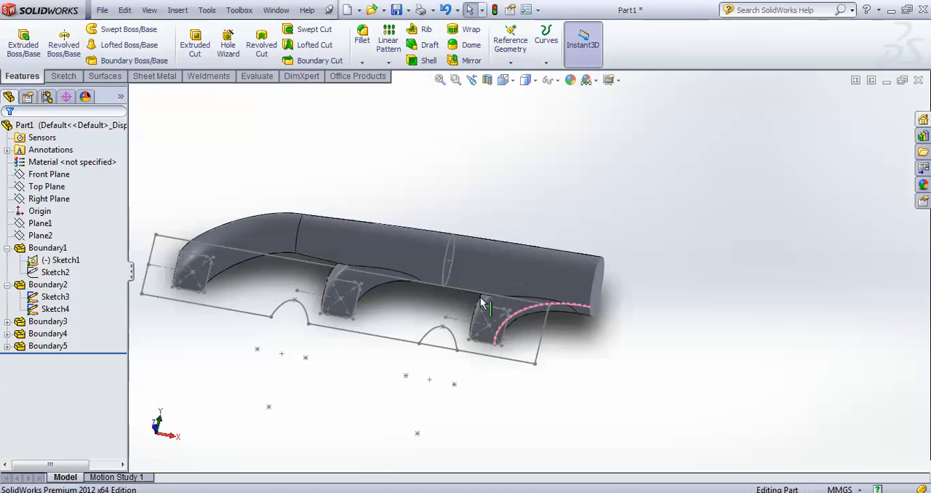
middle_click_drag(678, 298, 669, 342)
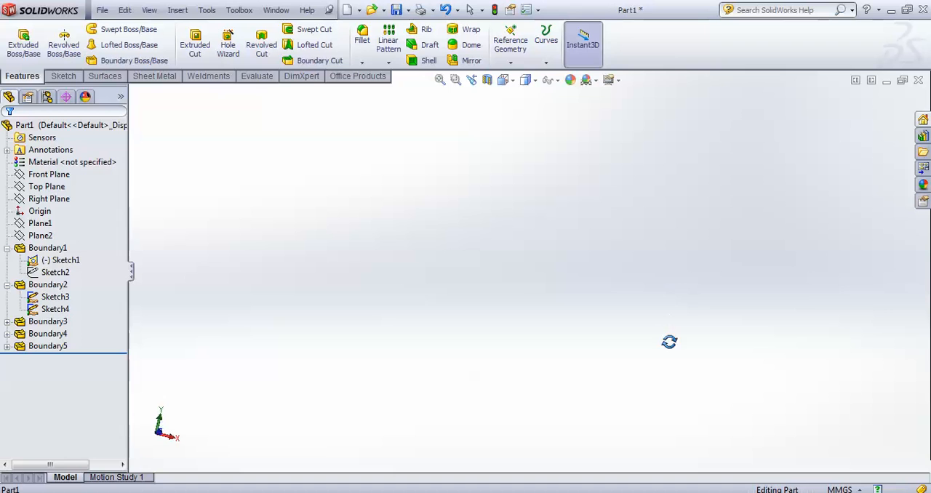
left_click(439, 80)
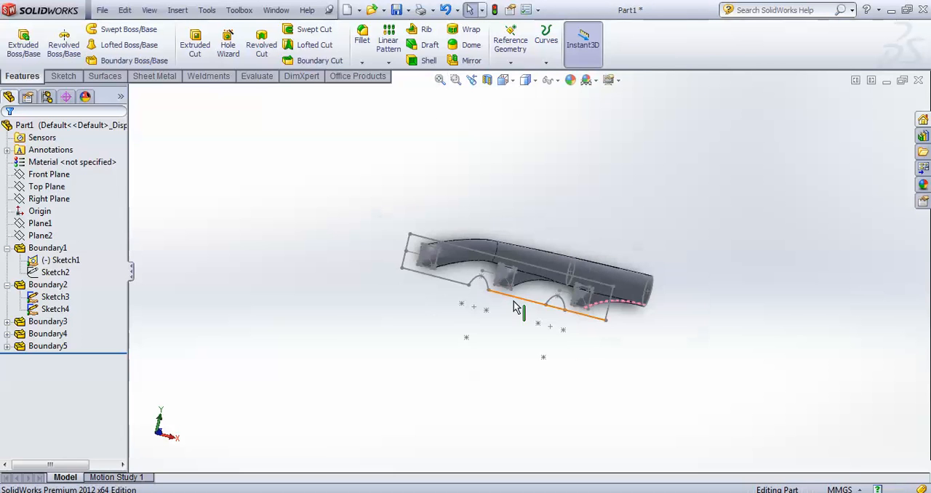
middle_click_drag(499, 321, 451, 270)
middle_click_drag(507, 327, 565, 304)
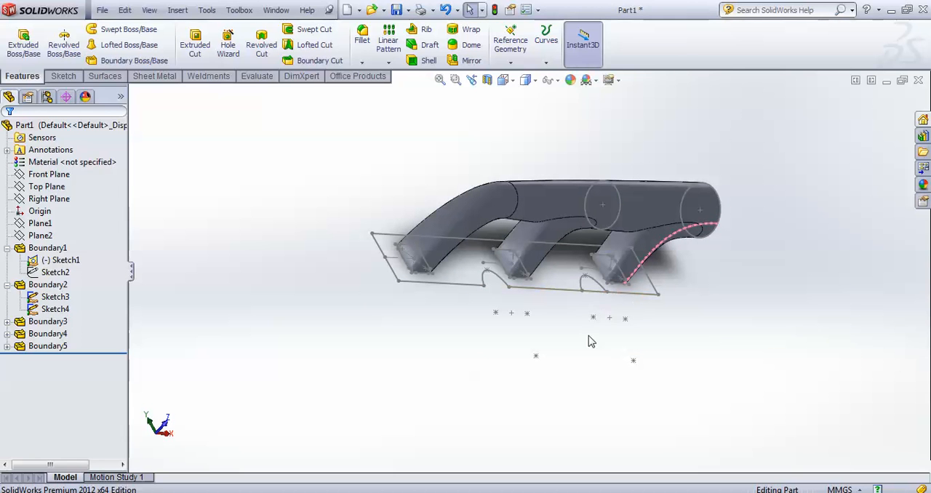
middle_click_drag(772, 293, 718, 257)
scroll(671, 231, "down", 2)
Convert the 57.15 mm circle into a new sketch on the main pipe's large end face and exit the sketch
left_click(604, 168)
scroll(640, 226, "up", 2)
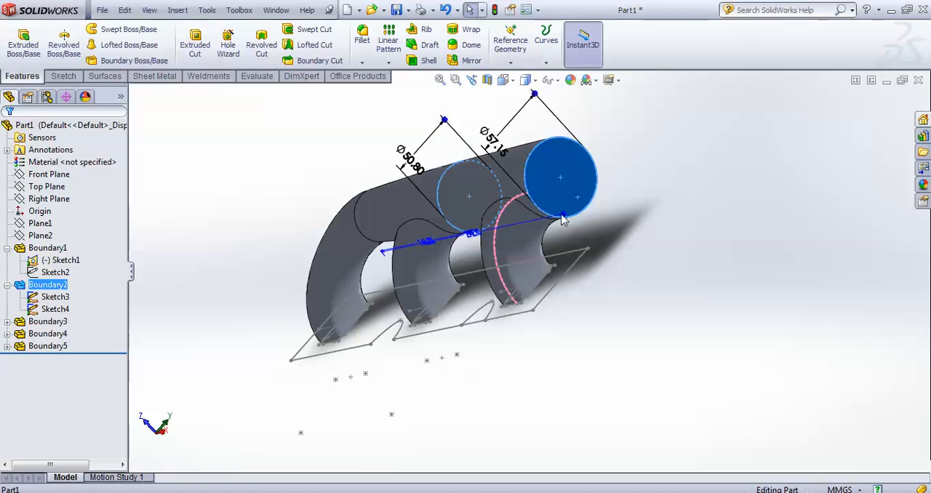
left_click(64, 76)
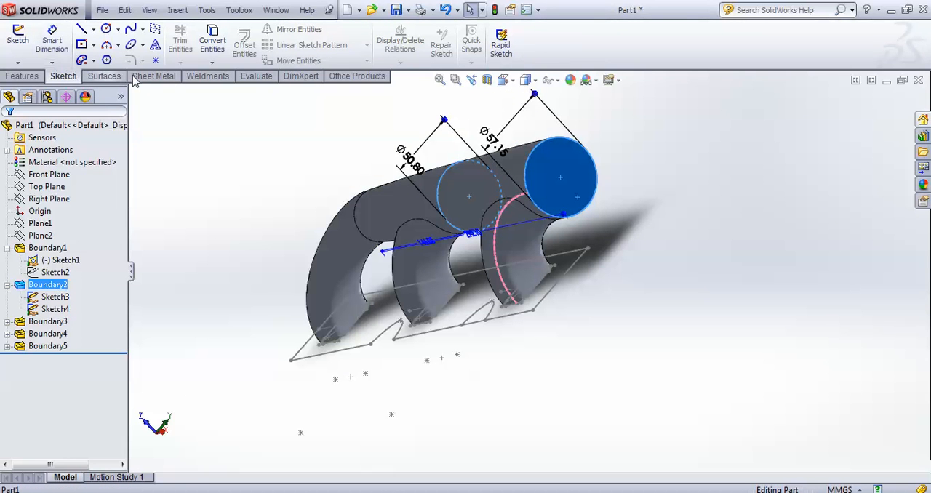
scroll(632, 213, "up", 3)
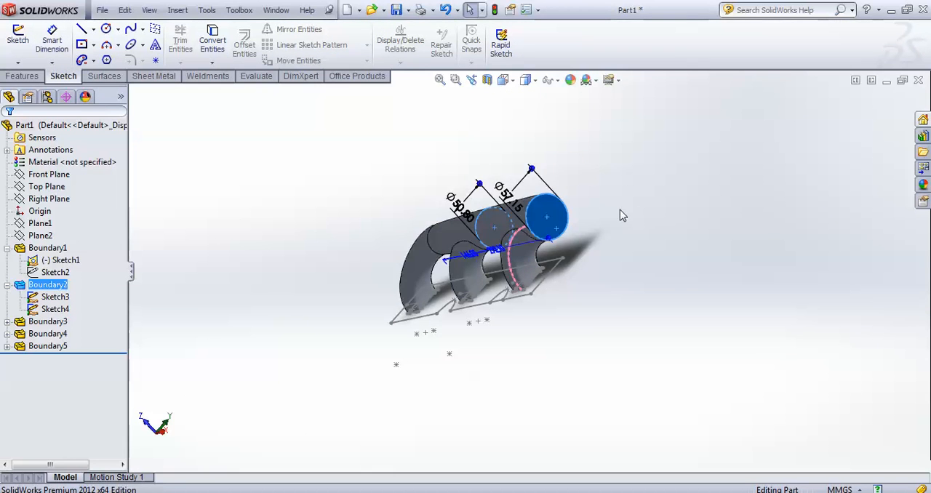
scroll(631, 215, "up", 2)
middle_click_drag(605, 188, 586, 196)
left_click(610, 197)
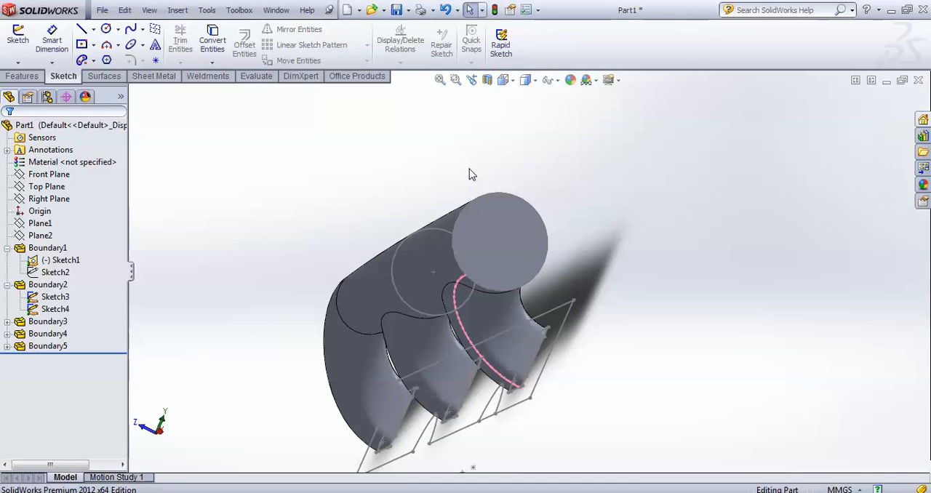
left_click(489, 223)
middle_click_drag(561, 230, 575, 202)
mouse_move(354, 216)
middle_mouse_down()
mouse_move(313, 183)
mouse_move(345, 210)
middle_mouse_up()
key("Escape")
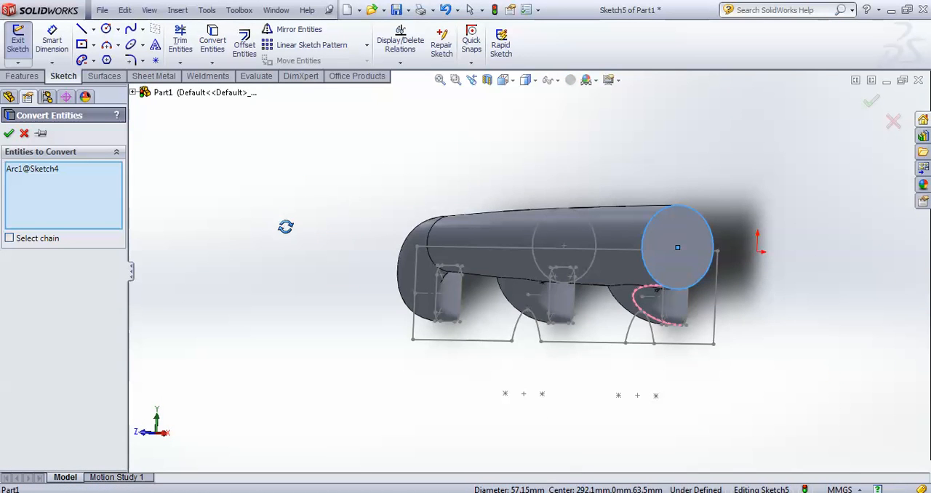
middle_click_drag(285, 227, 286, 238)
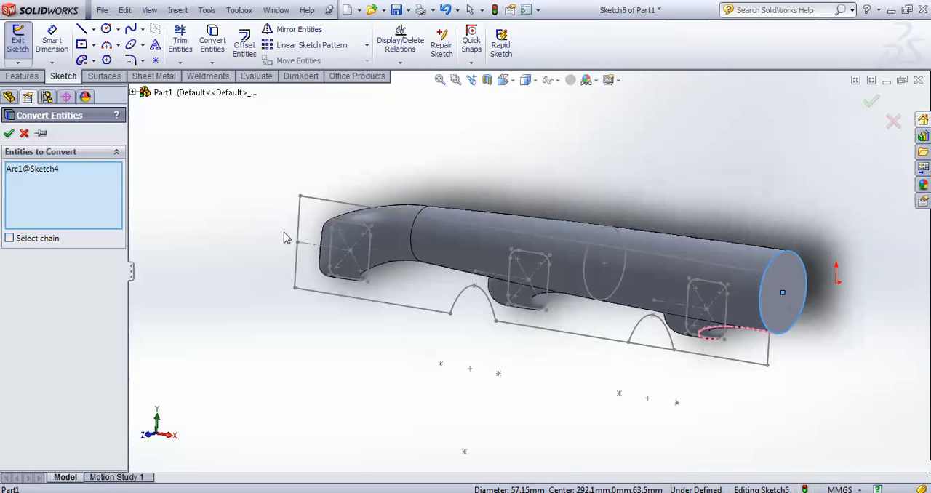
left_click(9, 135)
scroll(312, 195, "up", 2)
middle_click_drag(511, 159, 336, 136)
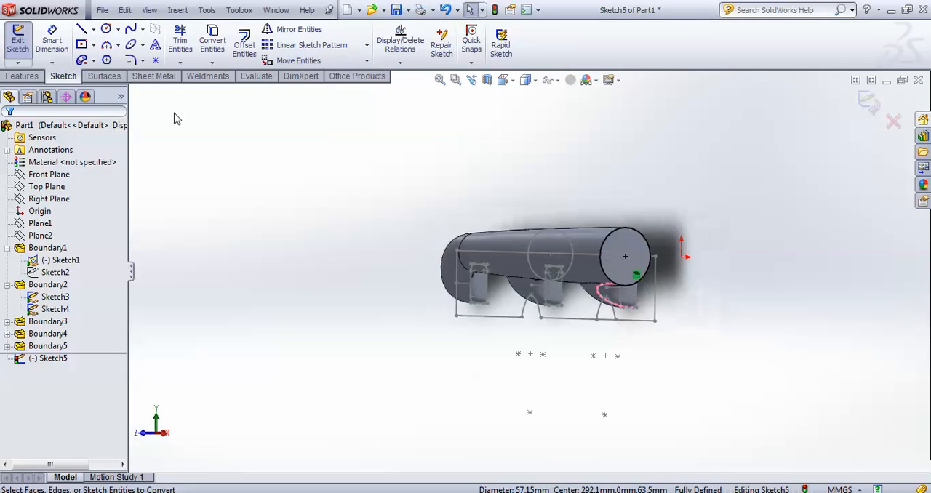
left_click(875, 103)
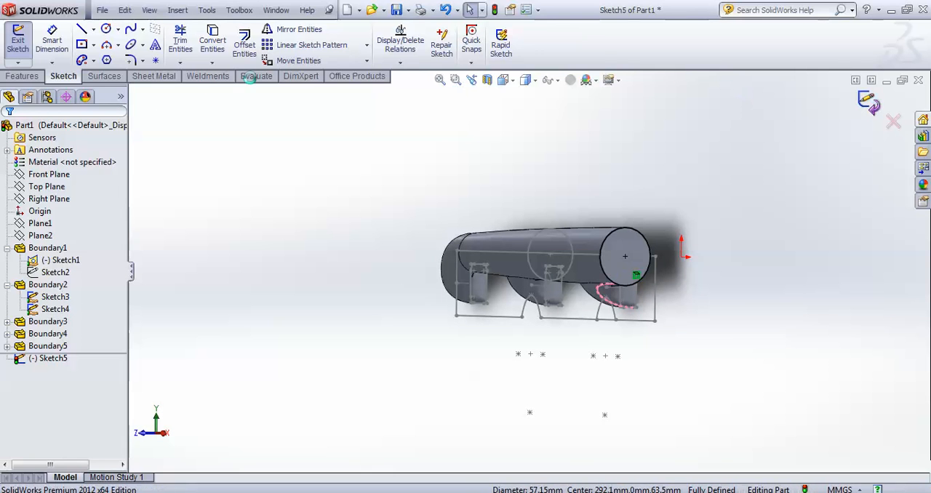
Extrude the converted circle outward from the pipe's end as a blind boss 137 mm long, merged with the body
left_click(21, 76)
left_click(24, 43)
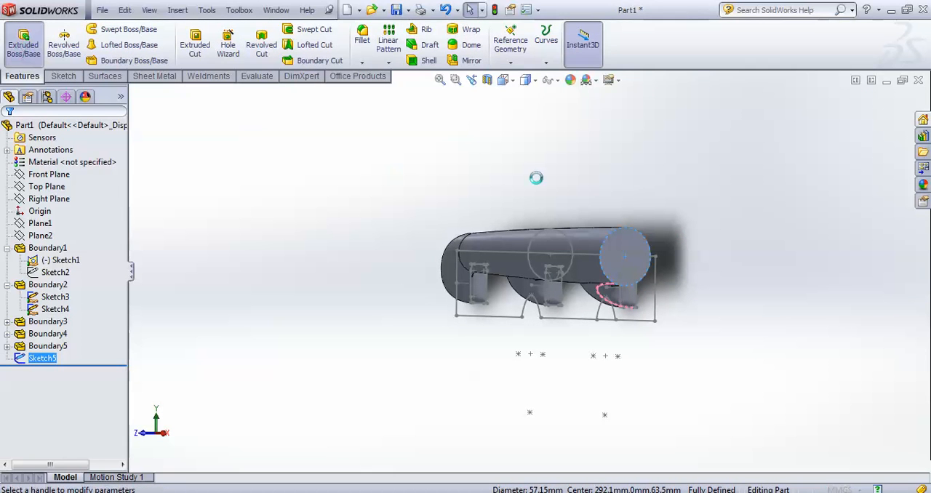
scroll(613, 182, "up", 2)
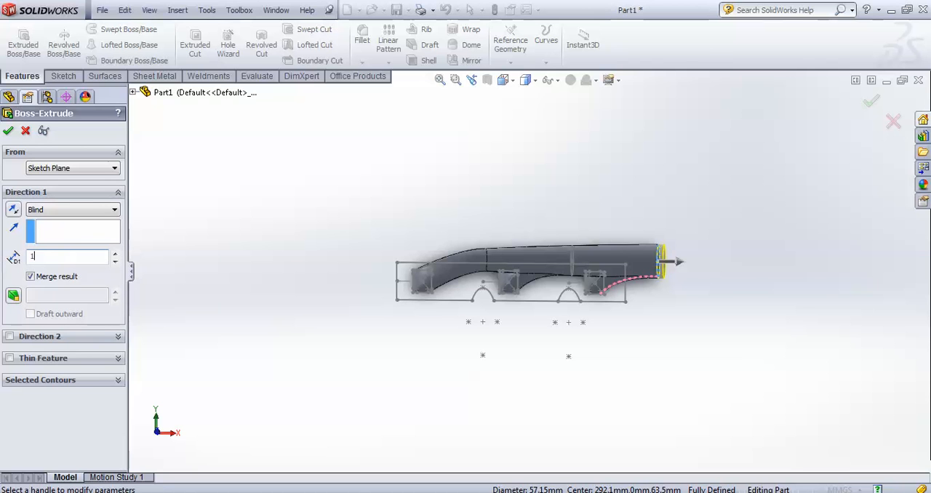
type("137")
key("Return")
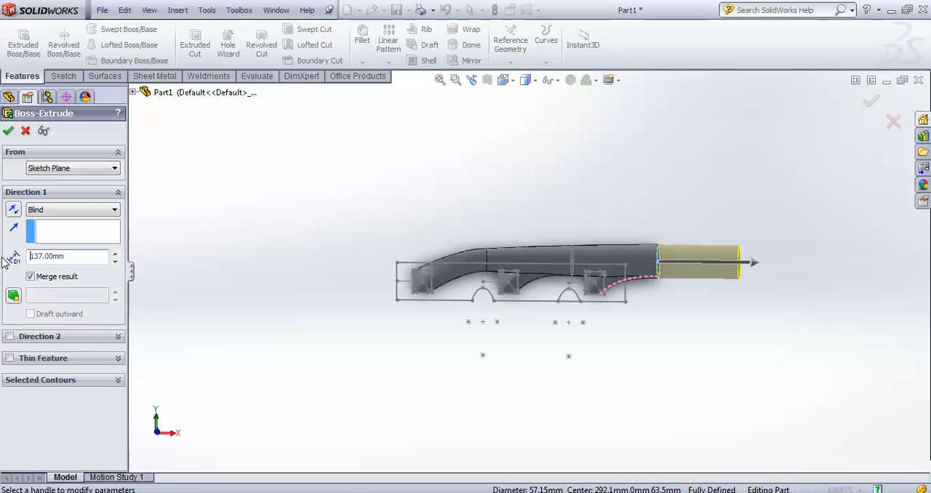
left_click(8, 132)
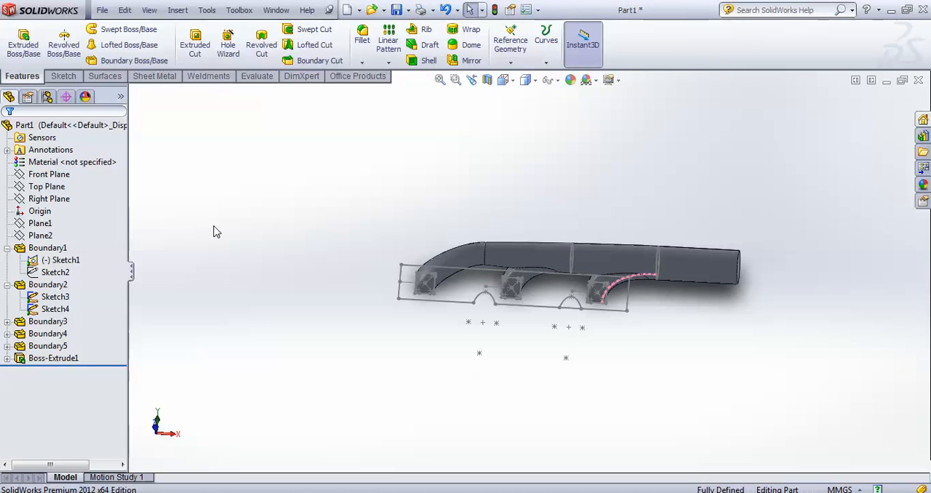
Try to extrude the base profile's notched plate region, excluding the rounded squares, as a blind boss 10 mm thick
middle_click_drag(247, 218, 295, 218)
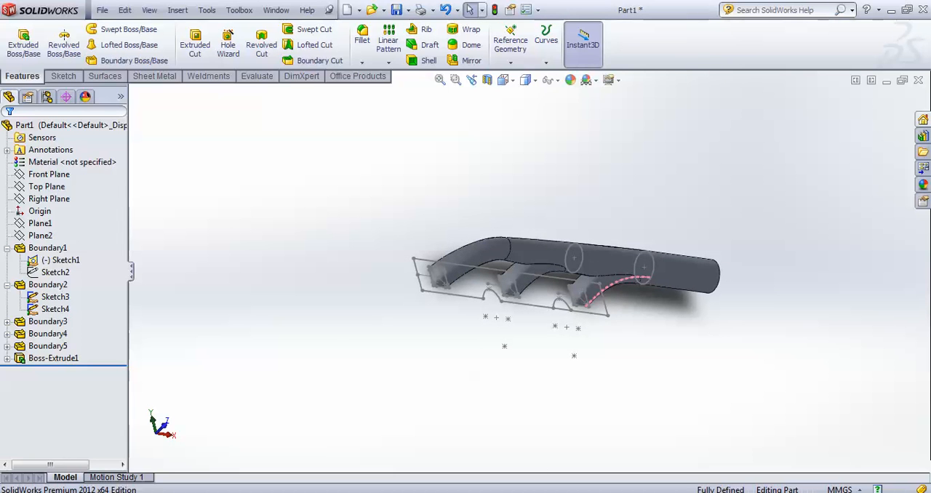
left_click(19, 40)
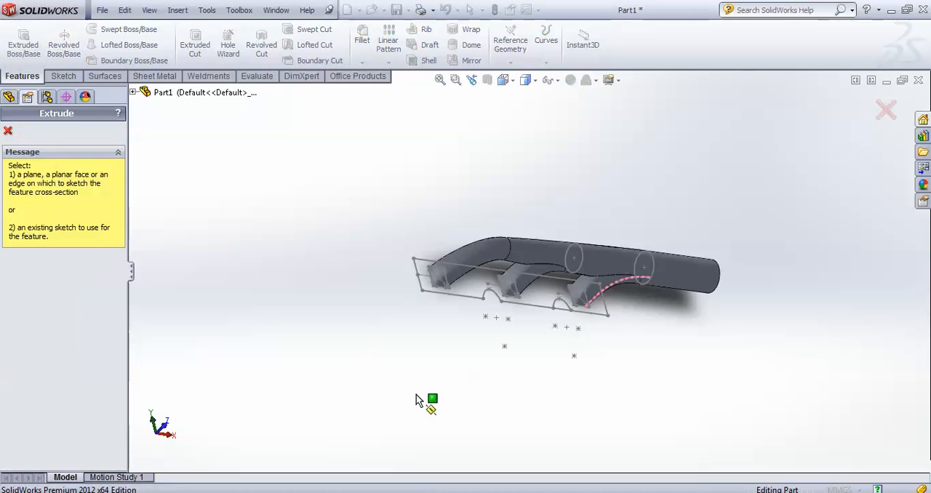
middle_click_drag(415, 393, 489, 239)
left_click(506, 206)
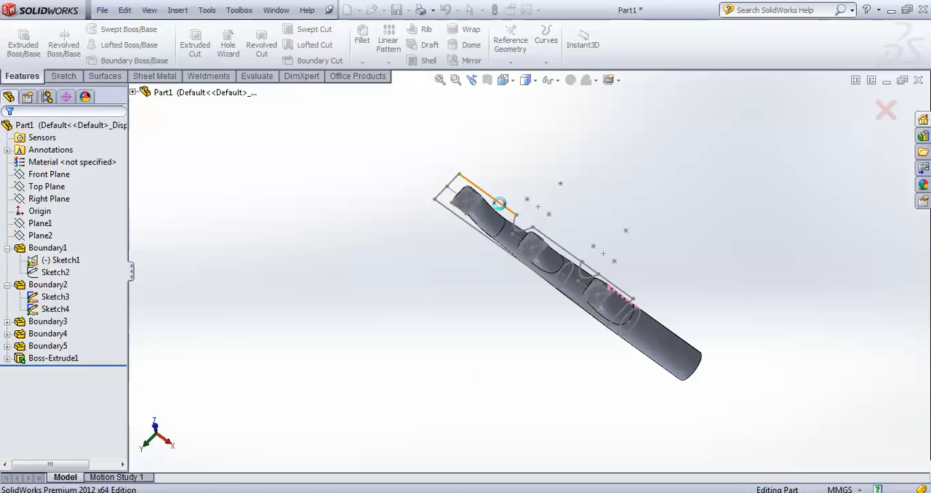
middle_click_drag(487, 280, 493, 339)
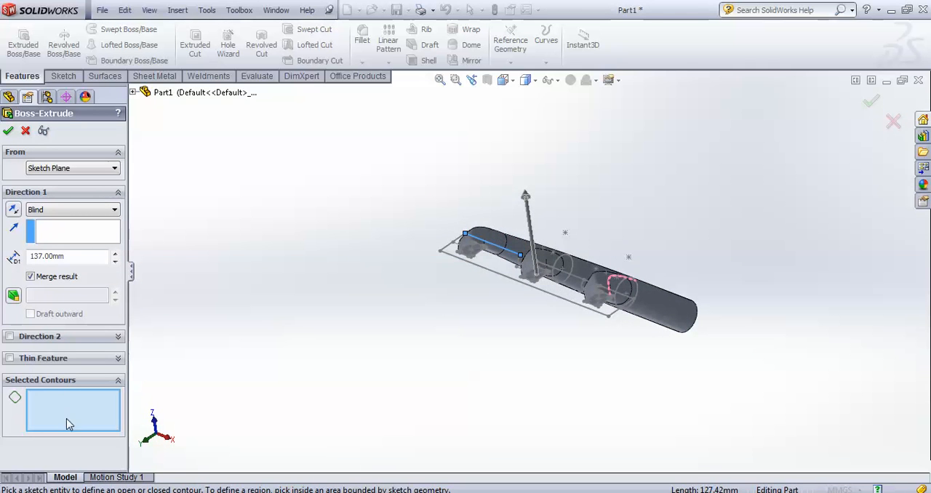
scroll(415, 339, "down", 5)
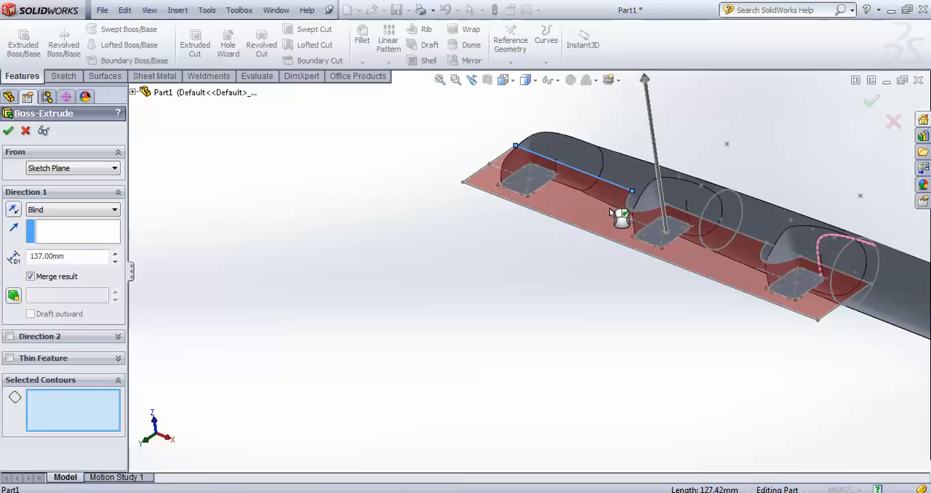
left_click(619, 208)
middle_click_drag(583, 294, 565, 382)
left_click_drag(79, 256, 2, 256)
type("10")
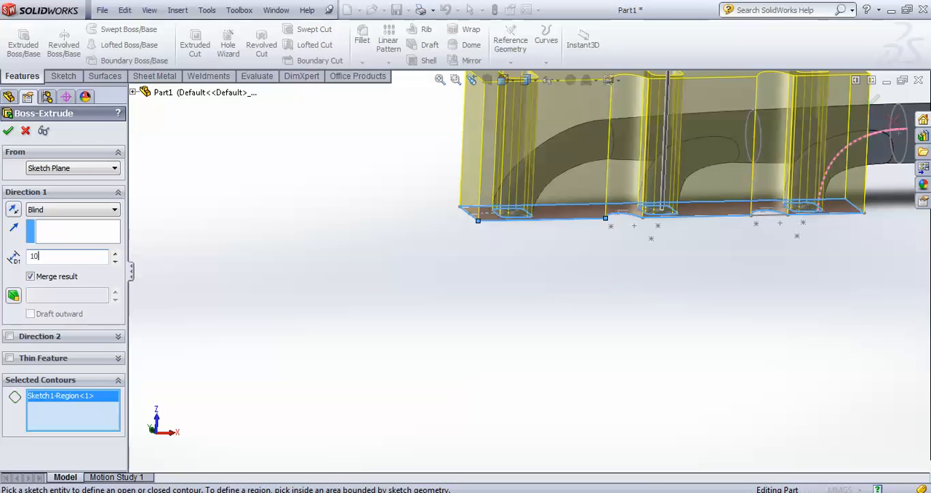
key("Return")
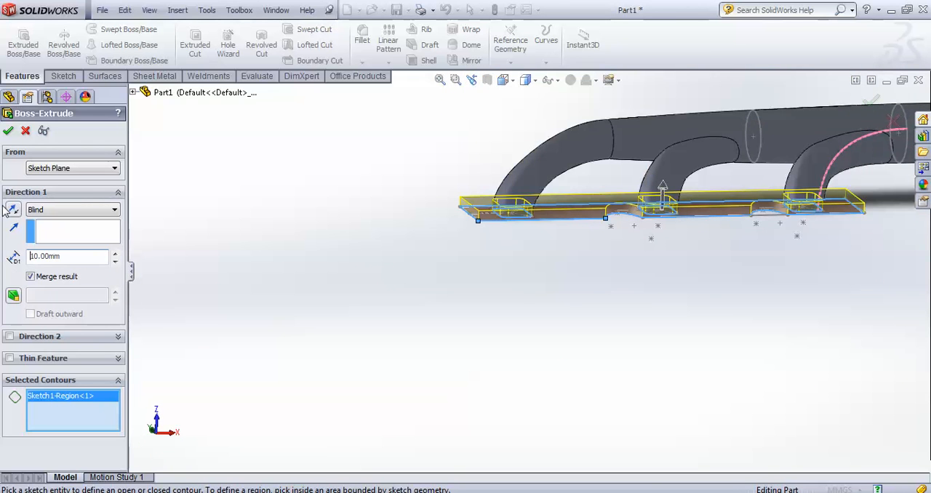
Inspect the selected plate region around the runner openings and notches, and close the extrusion
middle_click_drag(335, 245, 62, 159)
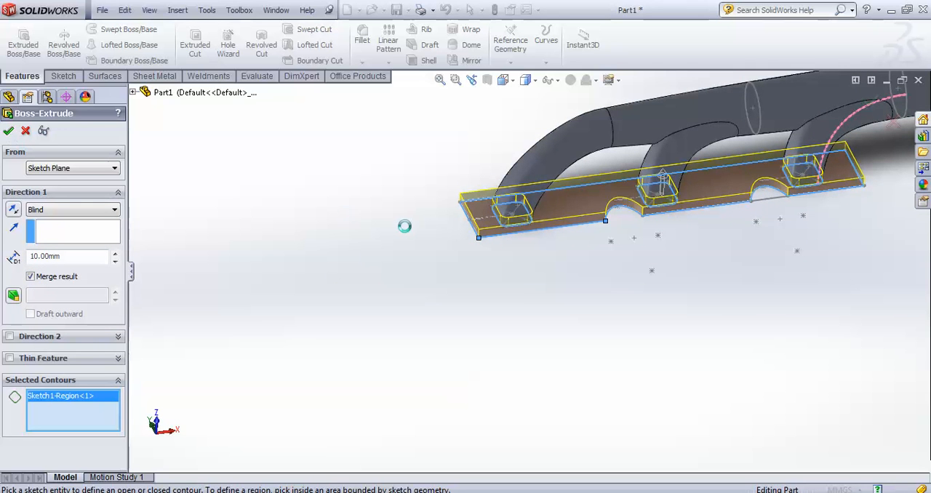
middle_click_drag(418, 276, 427, 248)
scroll(487, 240, "down", 3)
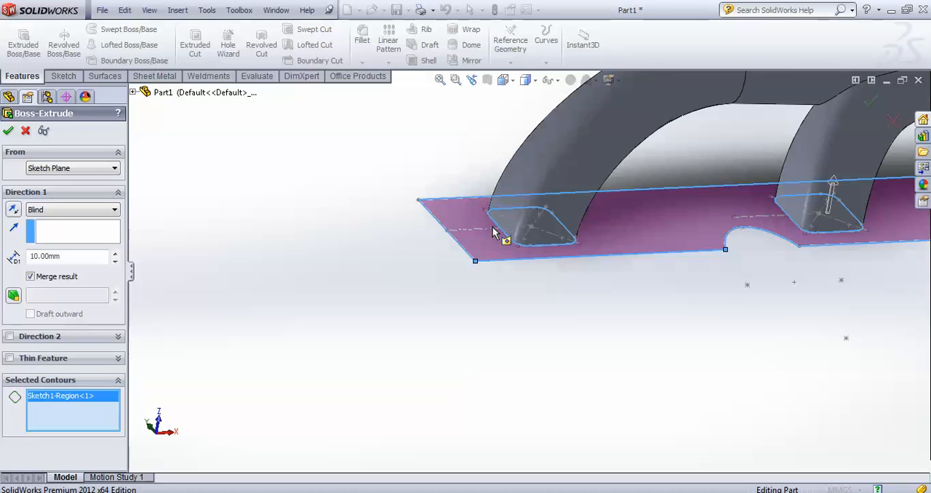
middle_click_drag(590, 278, 542, 247)
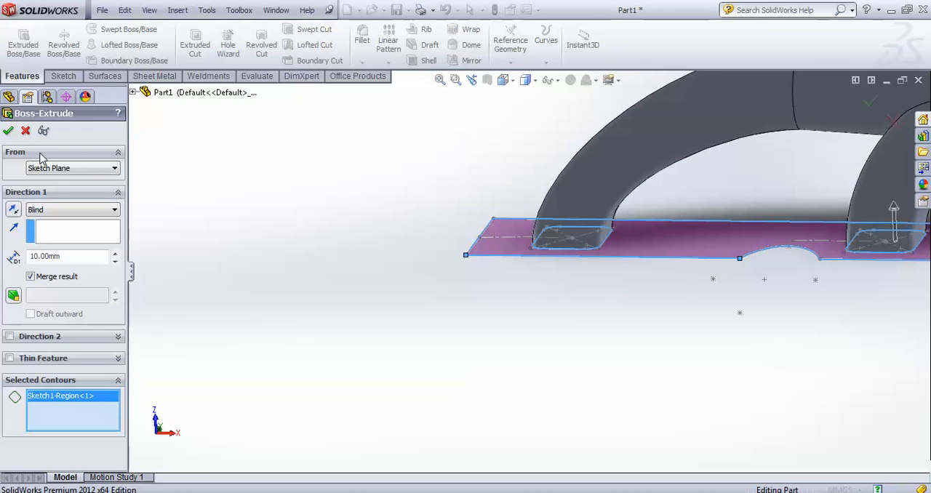
middle_click_drag(235, 214, 317, 257)
middle_click_drag(640, 328, 613, 387)
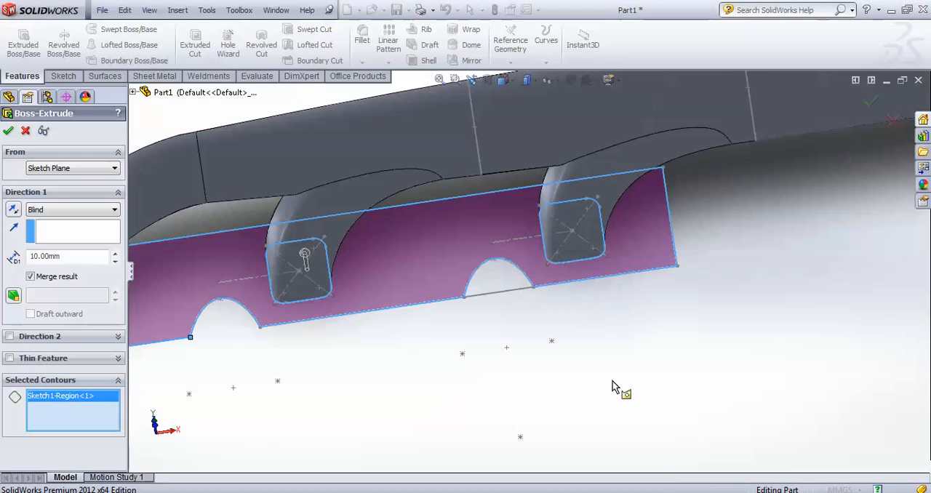
left_click(8, 130)
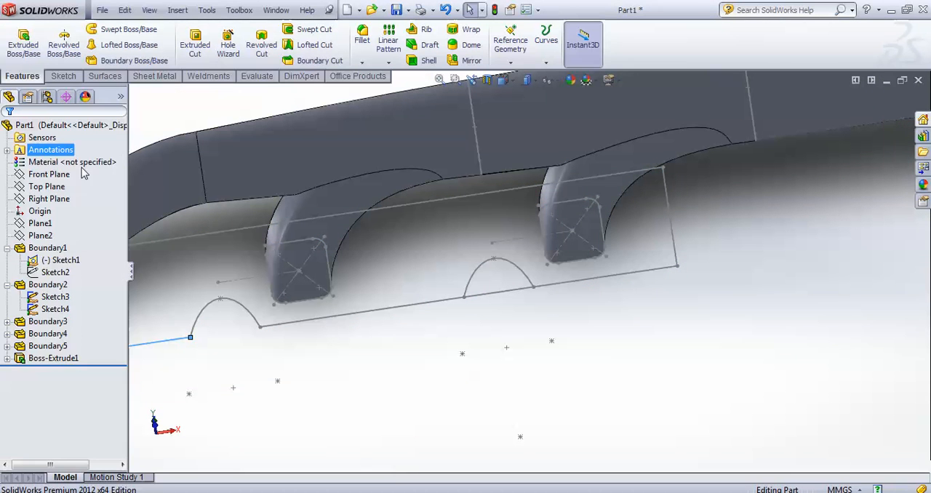
Edit the base profile sketch, trim the line segment closing the notch beside the last rounded square, and exit the sketch
left_click(48, 302)
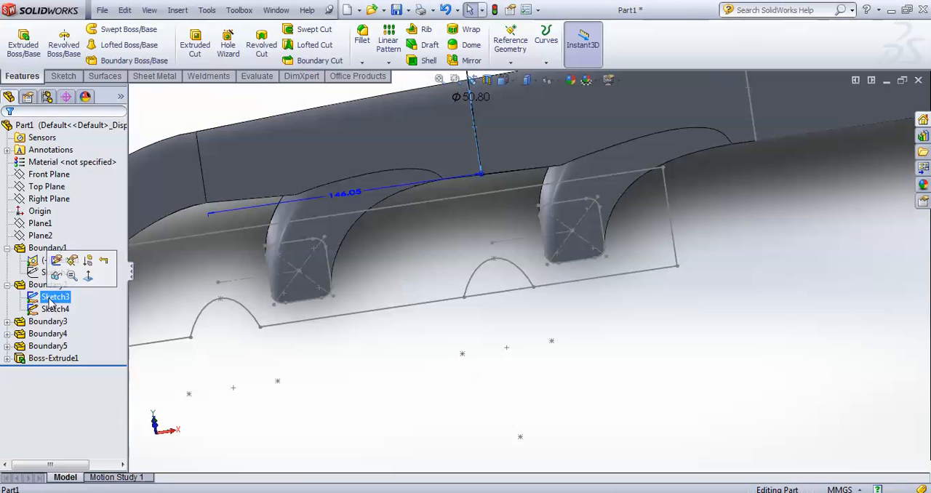
left_click(59, 260)
right_click(64, 264)
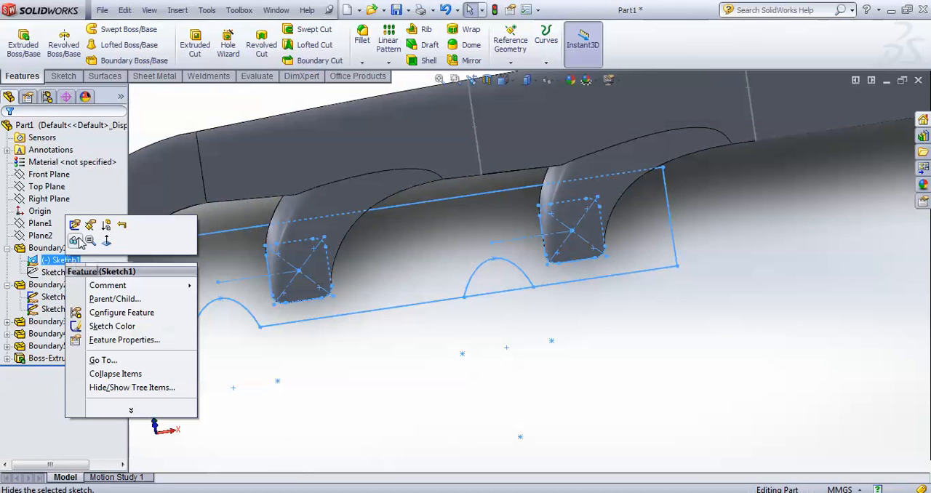
left_click(75, 226)
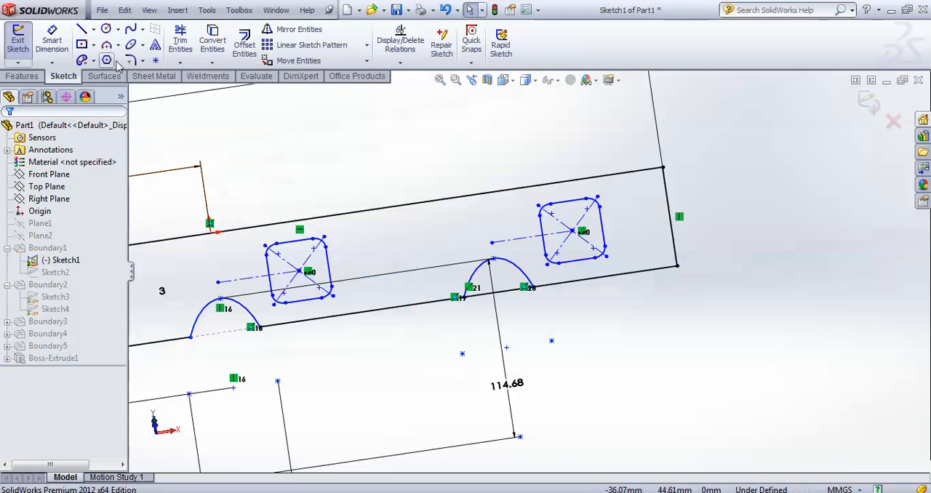
left_click(179, 45)
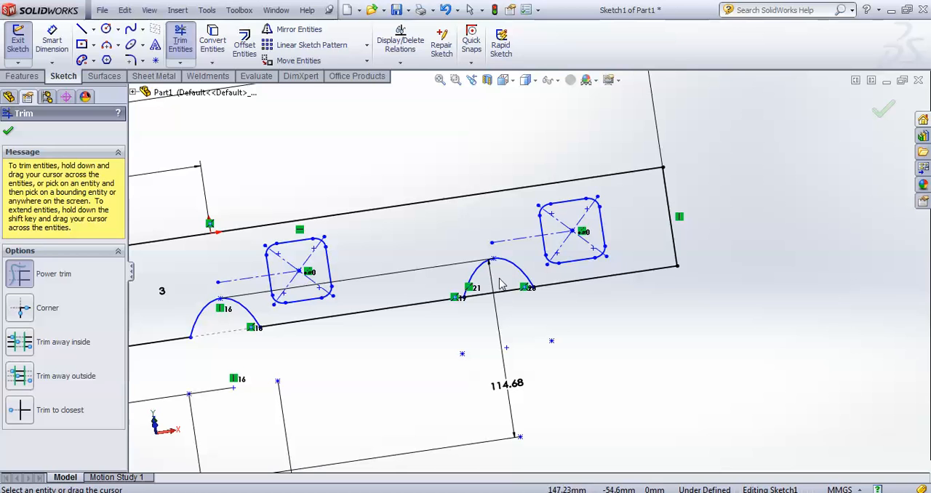
left_click(886, 107)
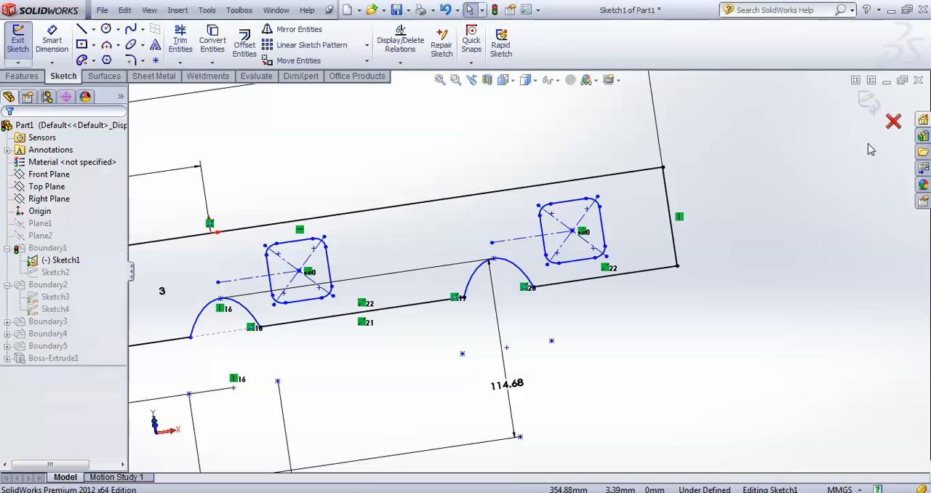
scroll(856, 214, "up", 5)
left_click(867, 100)
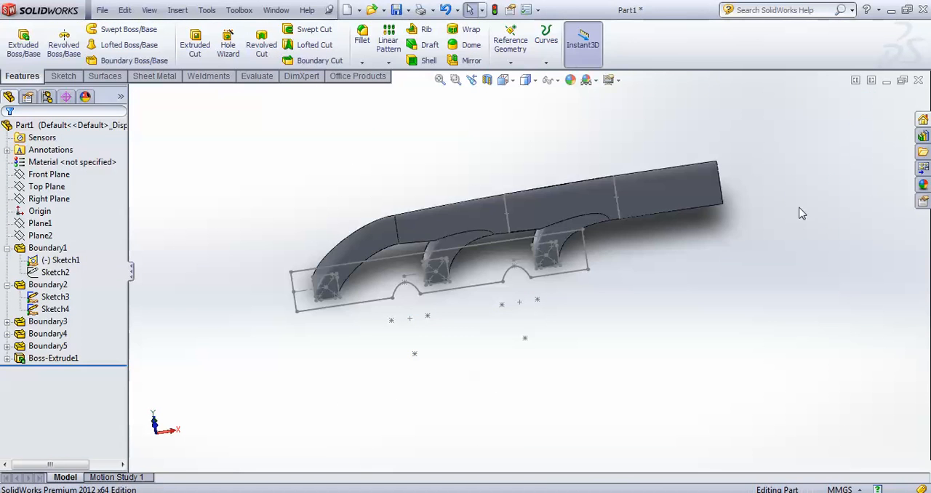
right_click(64, 358)
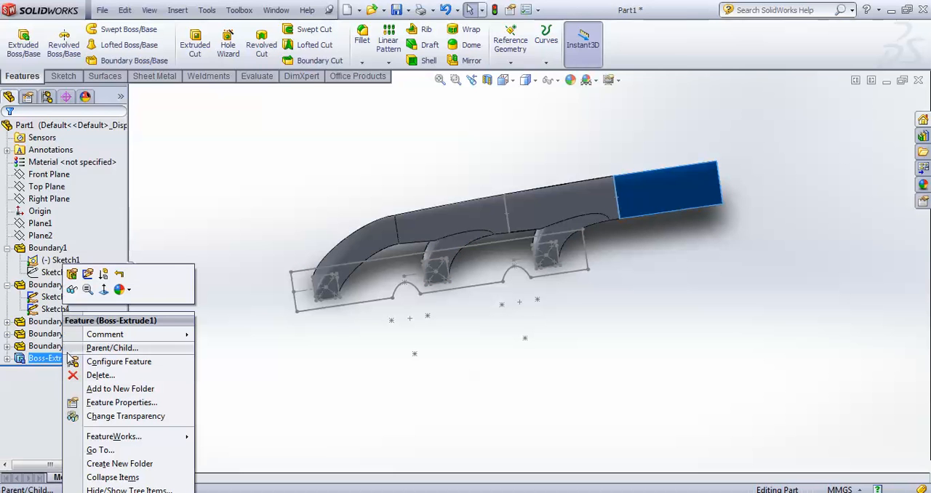
left_click(73, 279)
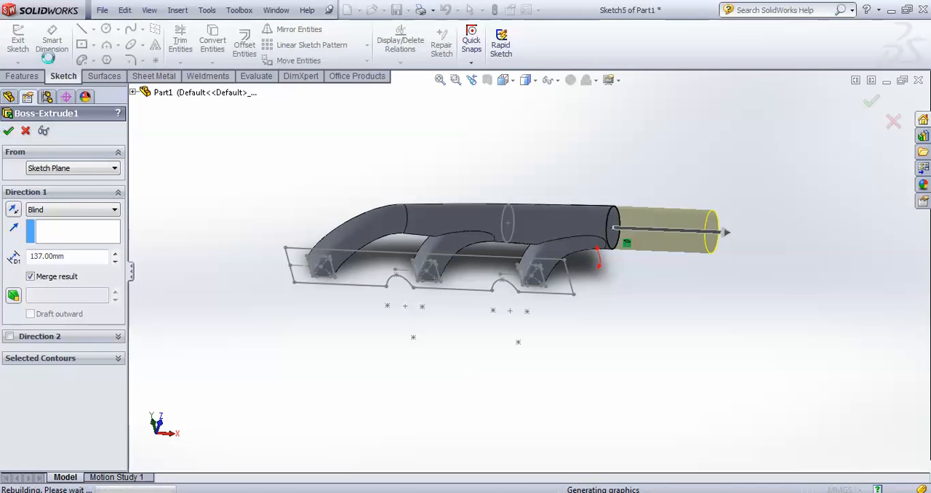
left_click(8, 131)
Extrude only the notched plate region of the base profile sketch as a blind boss 10 mm thick toward the runners
left_click(23, 42)
middle_click_drag(364, 325, 362, 260)
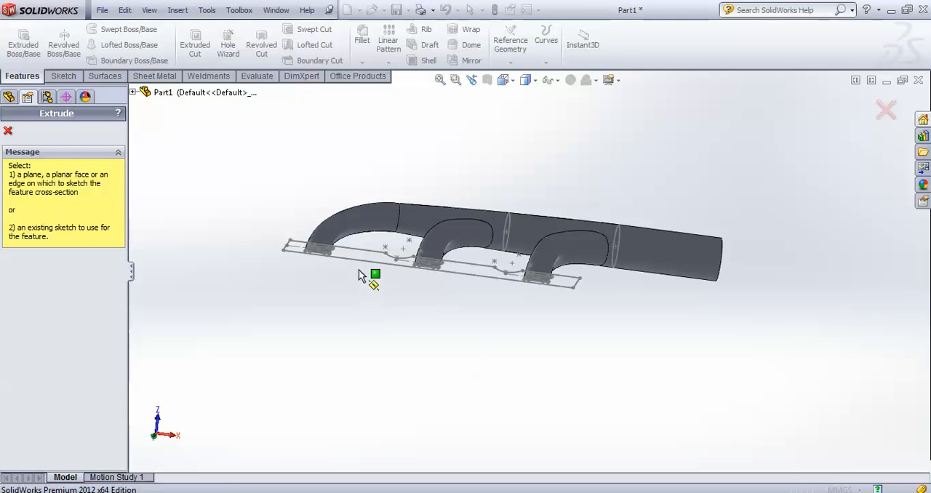
left_click(362, 254)
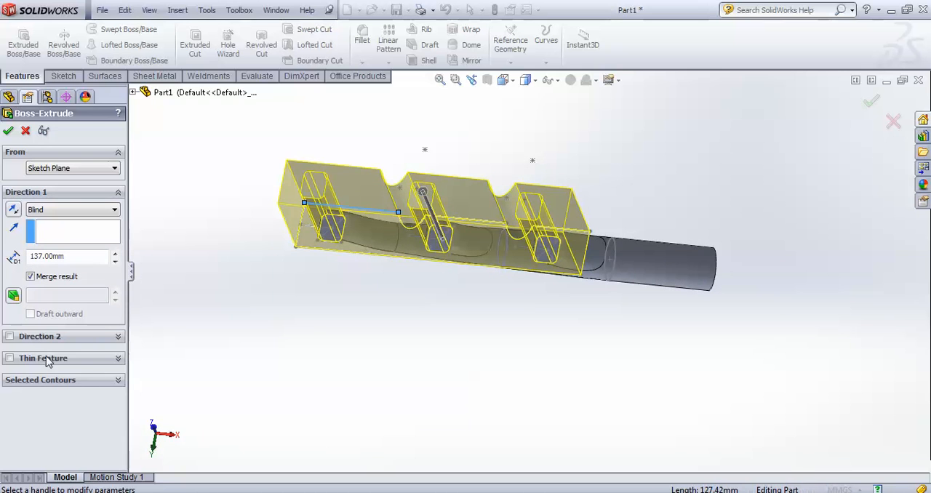
left_click(57, 379)
scroll(374, 306, "down", 3)
mouse_move(374, 306)
middle_mouse_down()
mouse_move(396, 305)
mouse_move(401, 291)
middle_mouse_up()
left_click(415, 201)
mouse_move(424, 264)
middle_mouse_down()
mouse_move(465, 288)
mouse_move(473, 391)
mouse_move(470, 372)
middle_mouse_up()
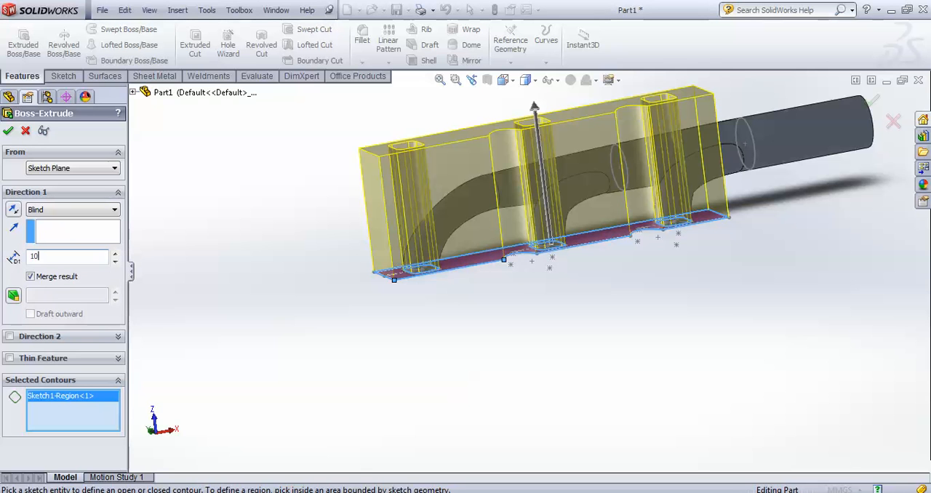
key("Return")
middle_click_drag(167, 312, 204, 353)
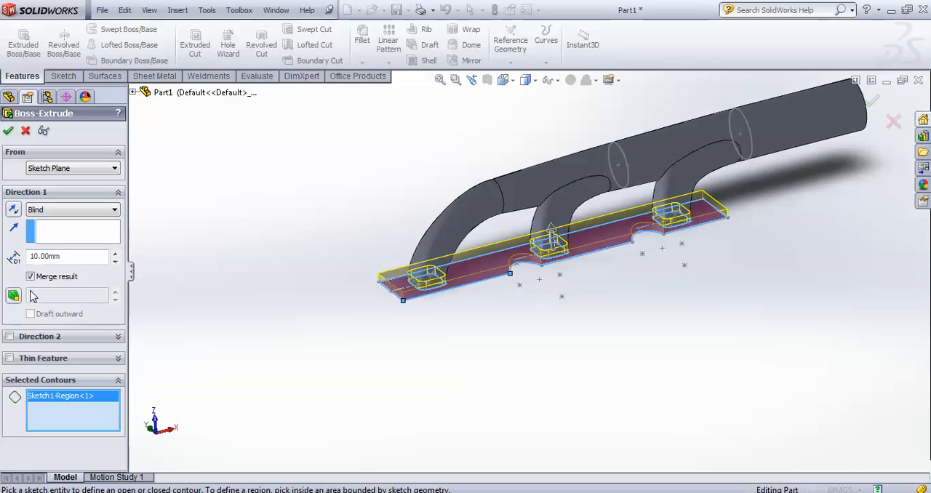
left_click(8, 131)
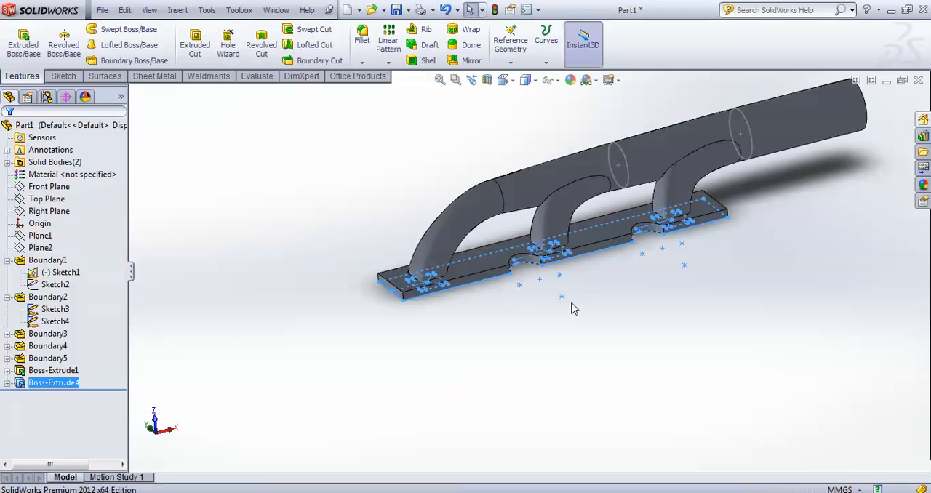
Hide Sketch3 and Sketch4 on the main pipe and the base profile's Sketch1
middle_click_drag(653, 327, 601, 377)
scroll(534, 193, "down", 2)
left_click(509, 318)
middle_click_drag(520, 259, 531, 340)
left_click(42, 344)
left_click(55, 310)
right_click(54, 309)
left_click(59, 291)
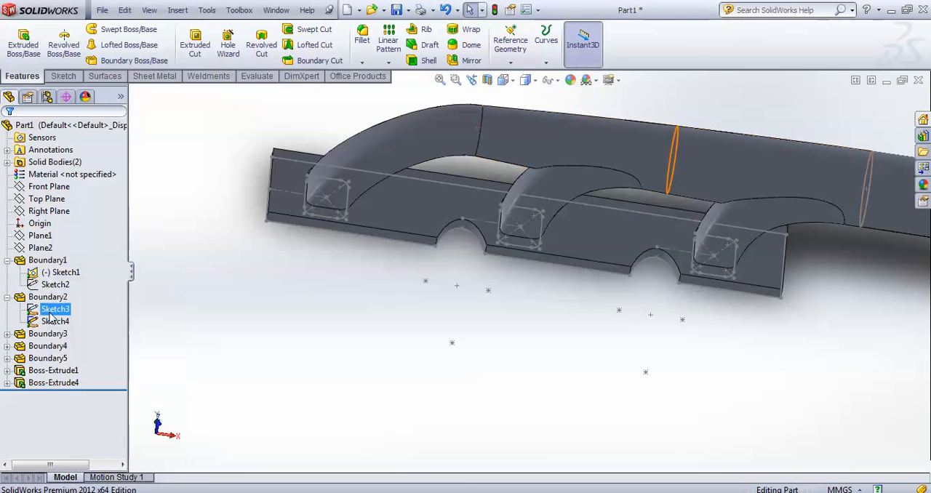
right_click(55, 320)
left_click(60, 301)
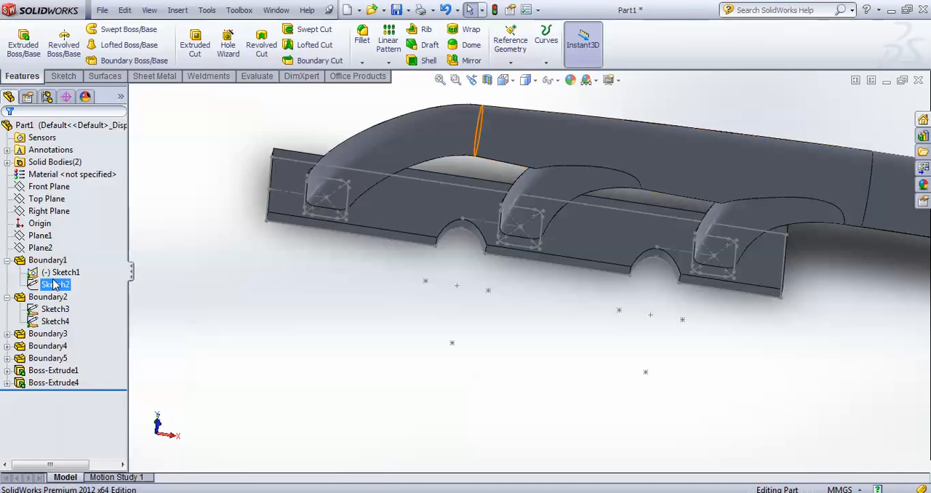
right_click(62, 271)
left_click(64, 251)
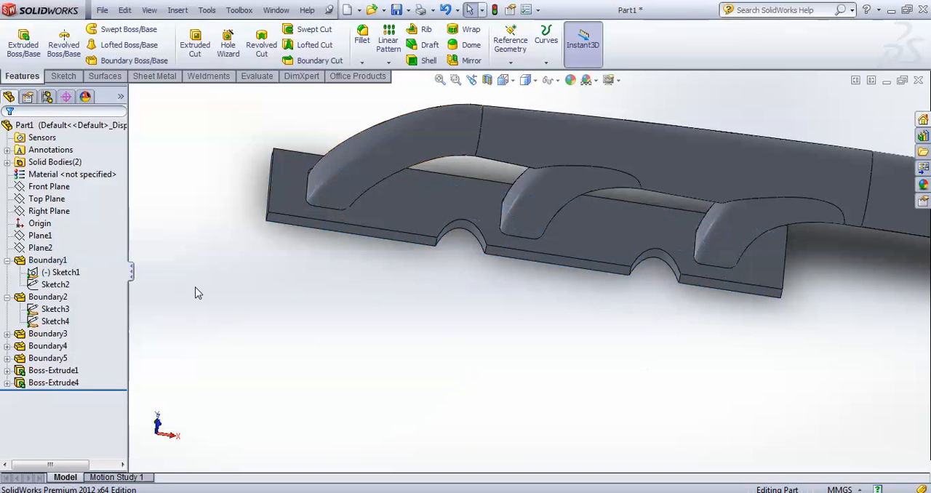
Start a shell with 3 mm wall thickness and choose the main pipe's free end face for removal
middle_click_drag(576, 455, 571, 219)
scroll(634, 332, "down", 4)
scroll(635, 332, "up", 5)
middle_click_drag(684, 372, 678, 342)
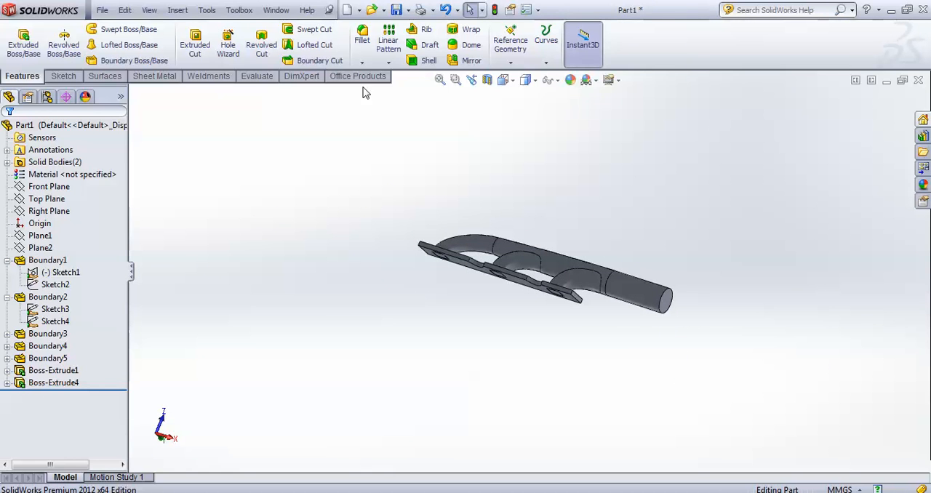
left_click(420, 63)
middle_click_drag(410, 155, 298, 181)
type("3")
middle_click_drag(553, 331, 564, 272)
left_click(563, 271)
Add the three rounded-square runner faces on the plate's underside to the faces to remove, and accept the shell
middle_click_drag(534, 322, 613, 202)
scroll(582, 277, "down", 5)
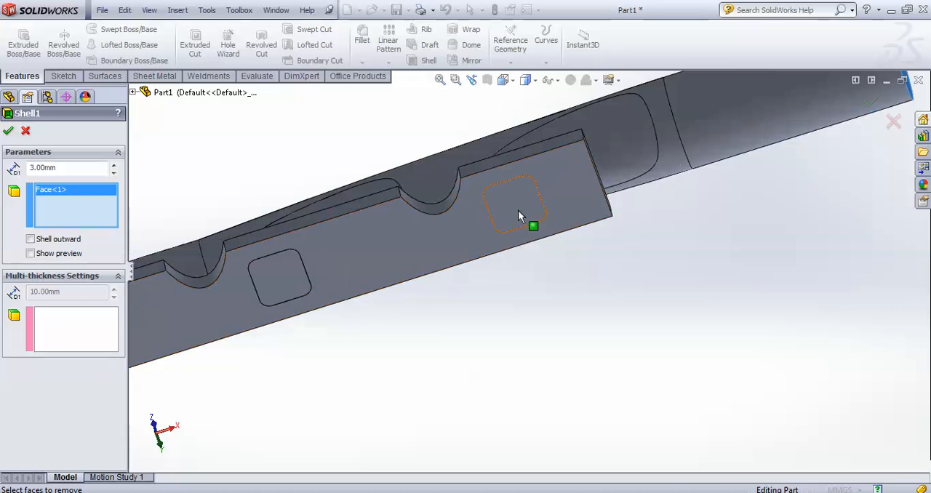
left_click(531, 214)
left_click(287, 273)
scroll(351, 312, "up", 5)
left_click(304, 313)
middle_click_drag(517, 322, 772, 401)
left_click(8, 131)
Examine the shelled runner openings from the plate's underside and the outside of the manifold
middle_click_drag(434, 209, 483, 230)
scroll(557, 251, "down", 6)
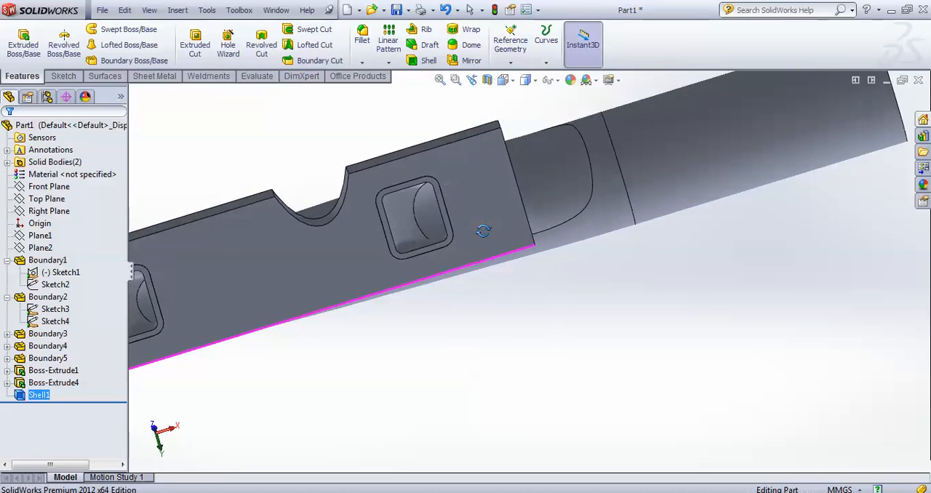
scroll(680, 255, "up", 5)
middle_click_drag(680, 256, 451, 359)
scroll(472, 316, "down", 5)
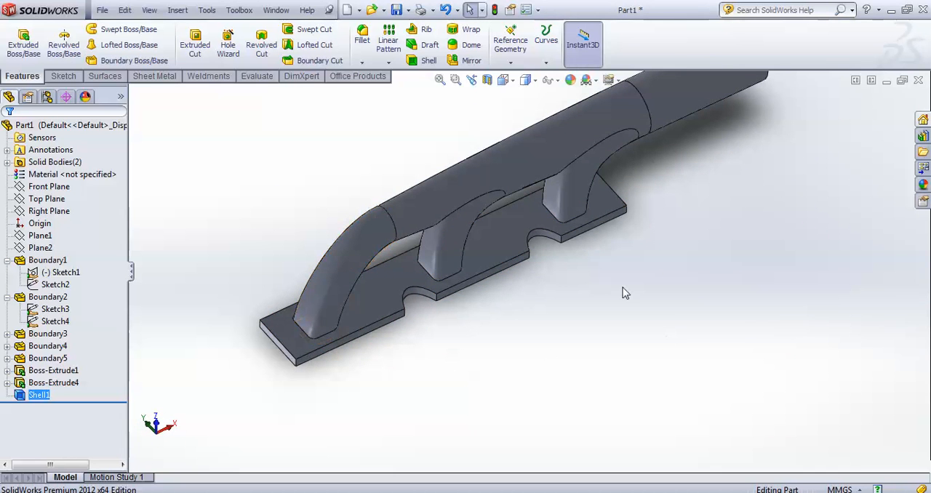
left_click(363, 35)
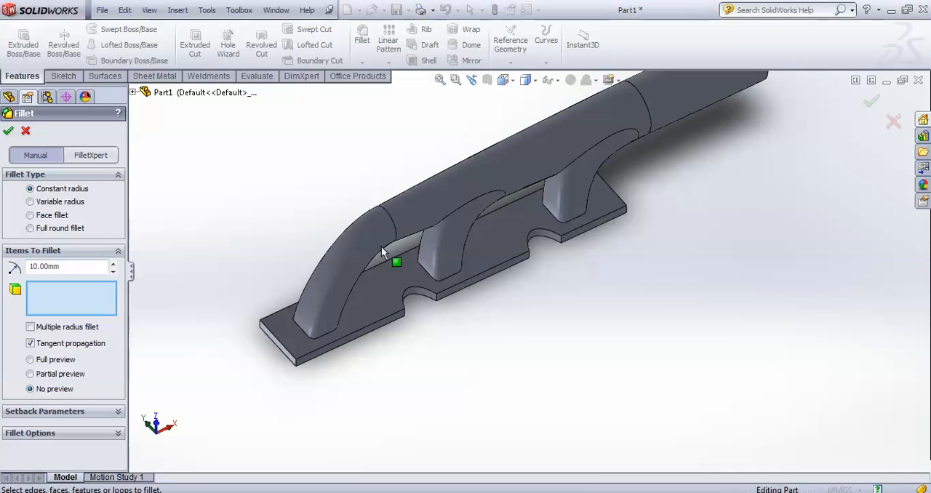
middle_click_drag(492, 332, 138, 174)
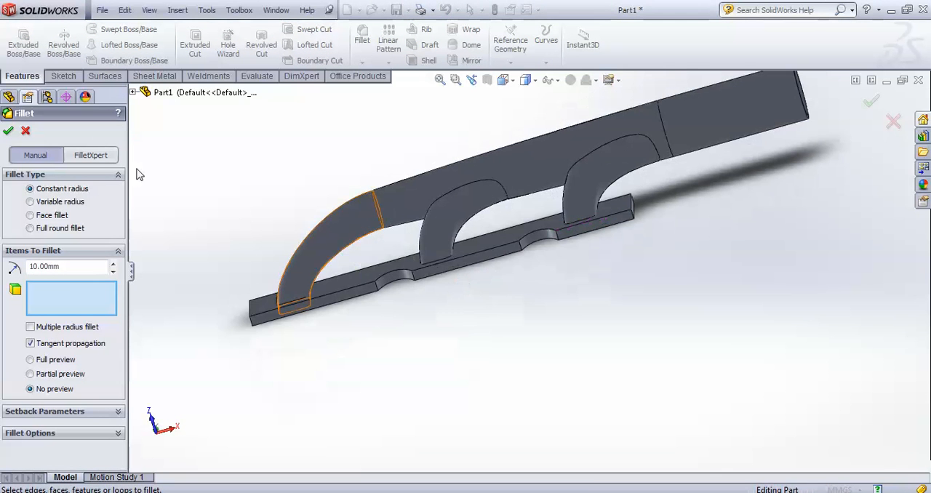
left_click(26, 132)
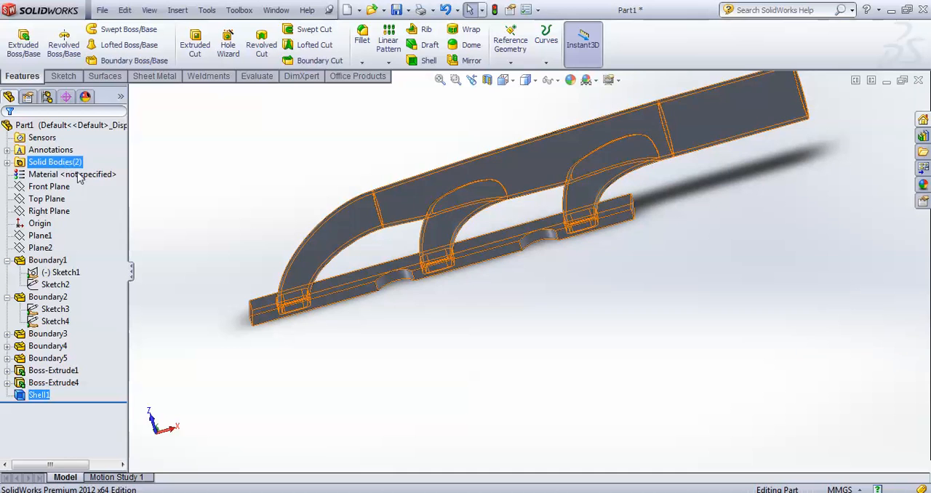
middle_click_drag(490, 308, 523, 416)
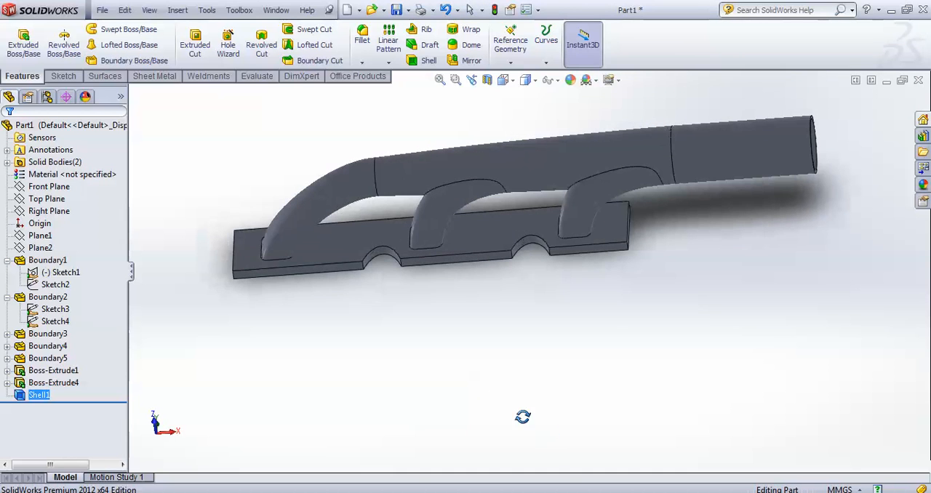
left_click(178, 10)
mouse_move(235, 184)
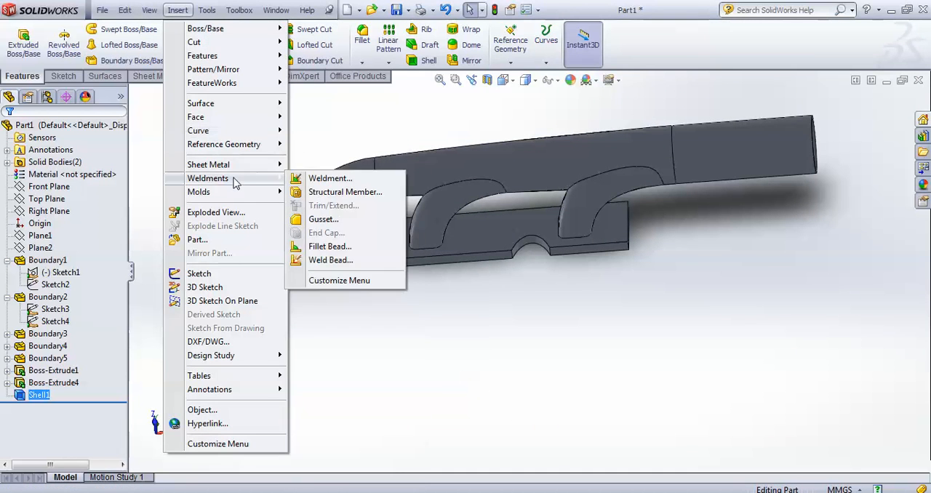
mouse_move(230, 168)
mouse_move(235, 150)
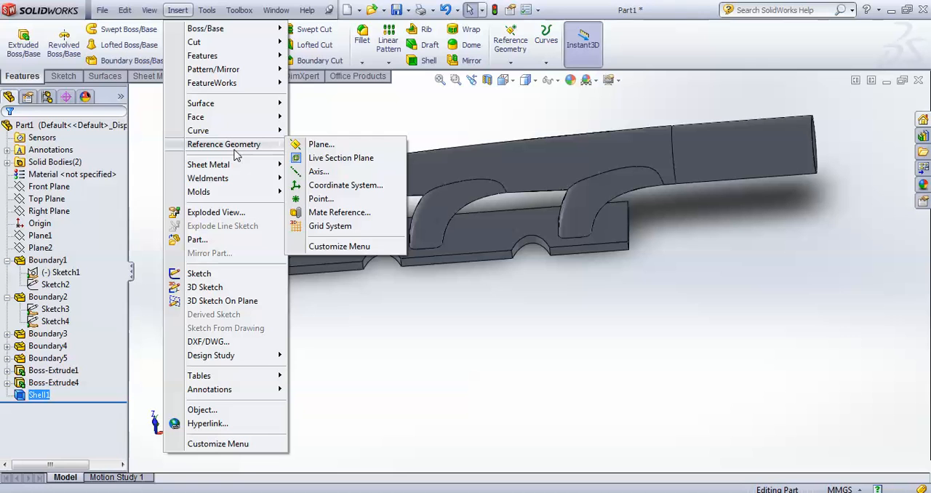
mouse_move(217, 58)
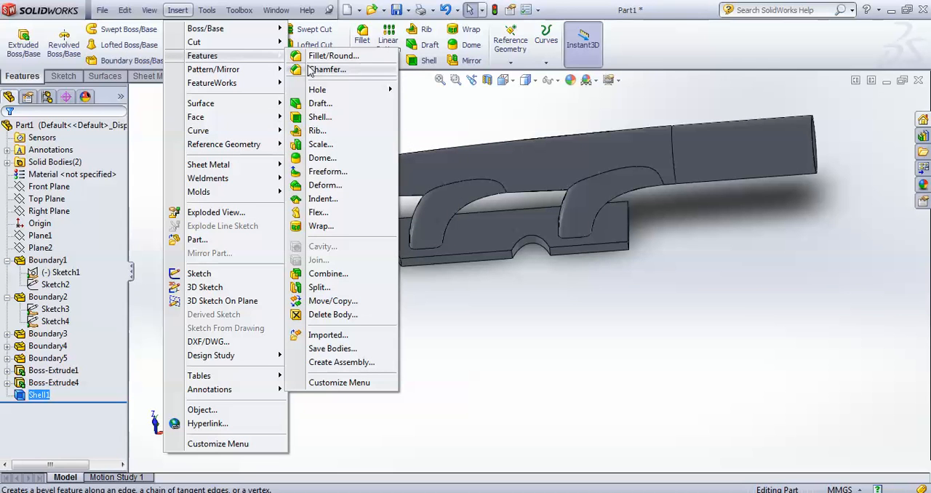
left_click(336, 274)
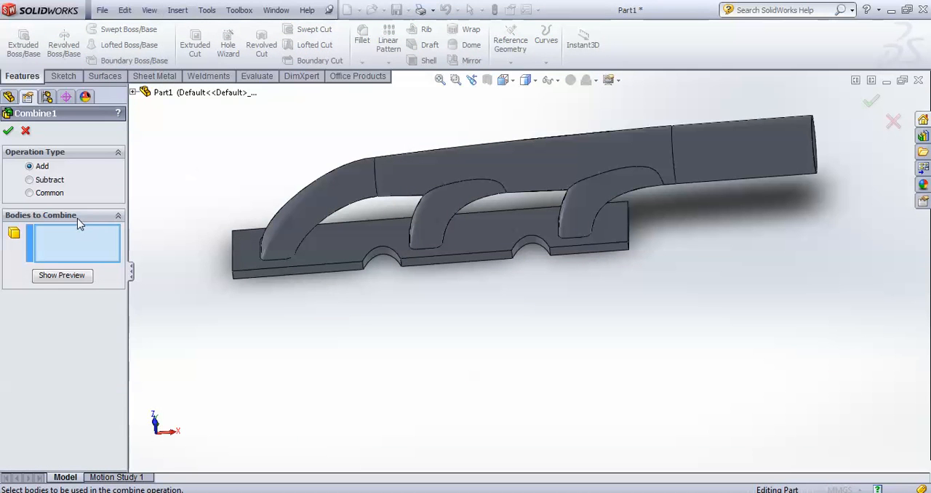
left_click(284, 214)
left_click(321, 249)
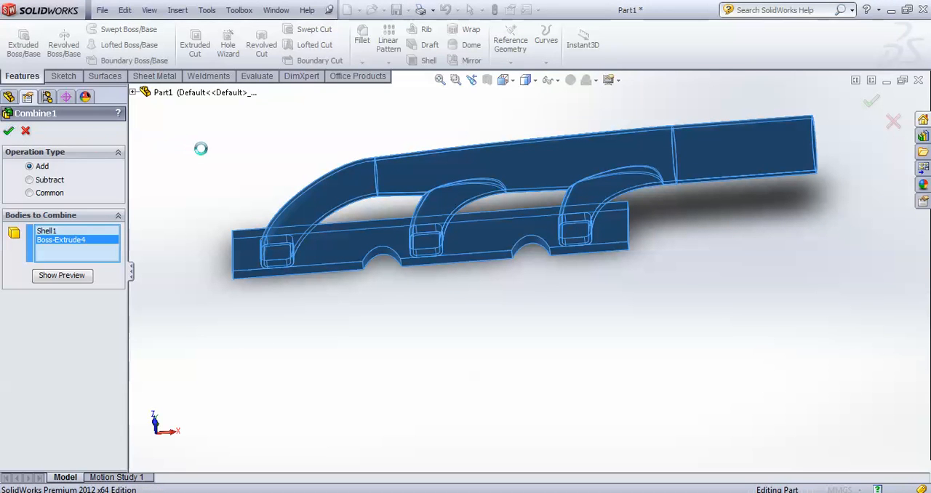
left_click(25, 131)
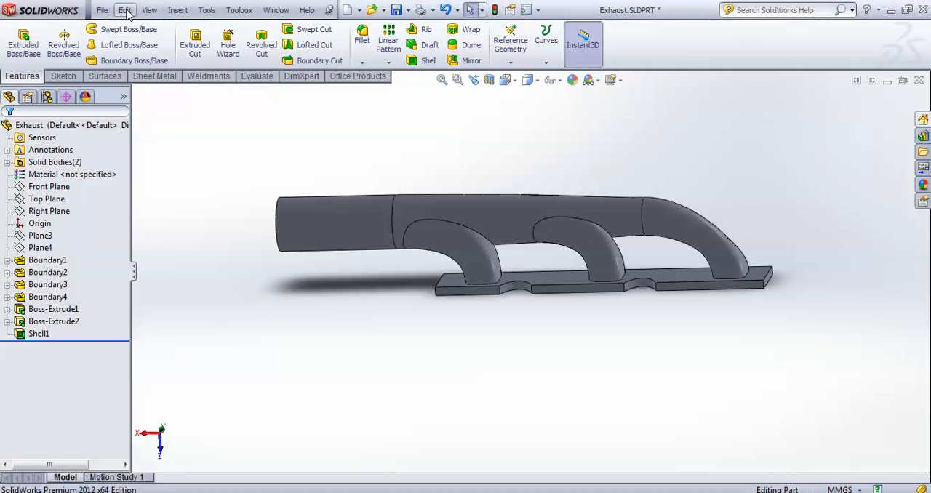
Combine the shelled manifold body and the base plate body into one solid with the Add operation in the Exhaust part
left_click(177, 9)
mouse_move(217, 88)
mouse_move(213, 58)
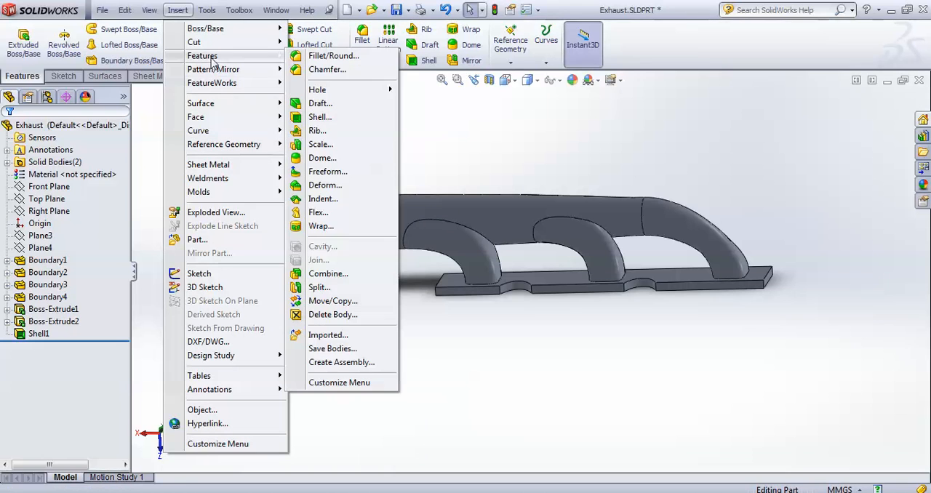
left_click(329, 274)
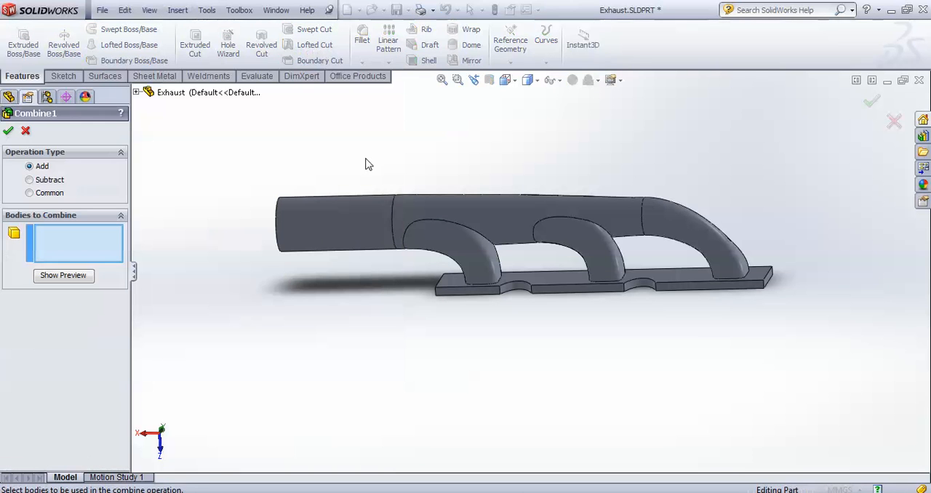
left_click(342, 222)
left_click(539, 285)
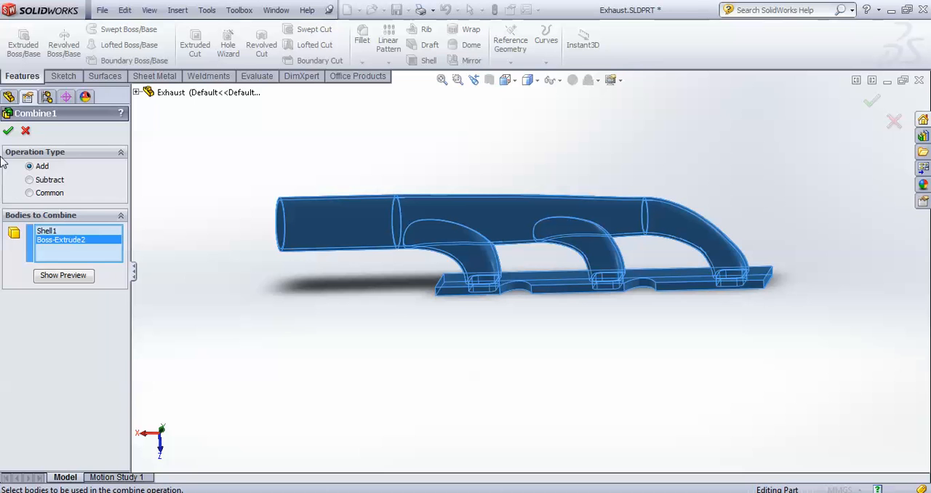
key("Return")
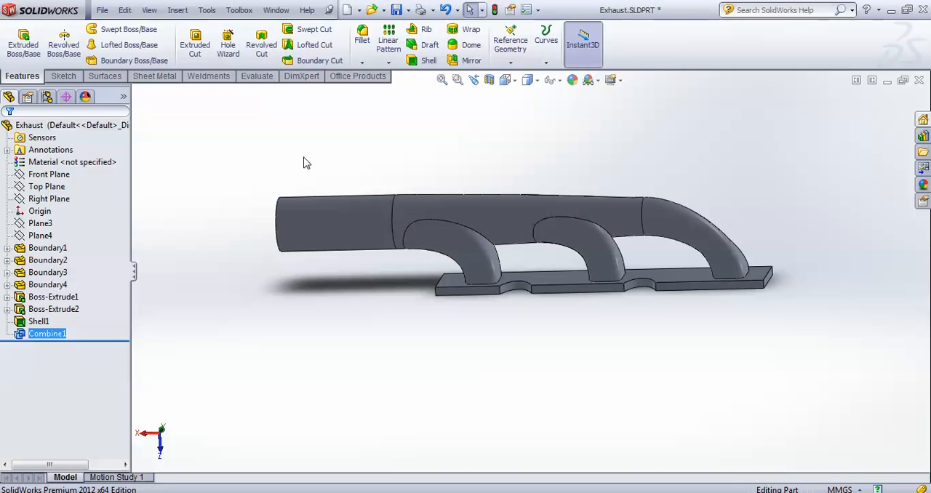
Fillet the three edge loops where the runners meet the base plate with a constant radius of 7.5 mm
middle_click_drag(334, 158, 744, 382)
middle_click_drag(638, 187, 651, 220)
left_click(361, 36)
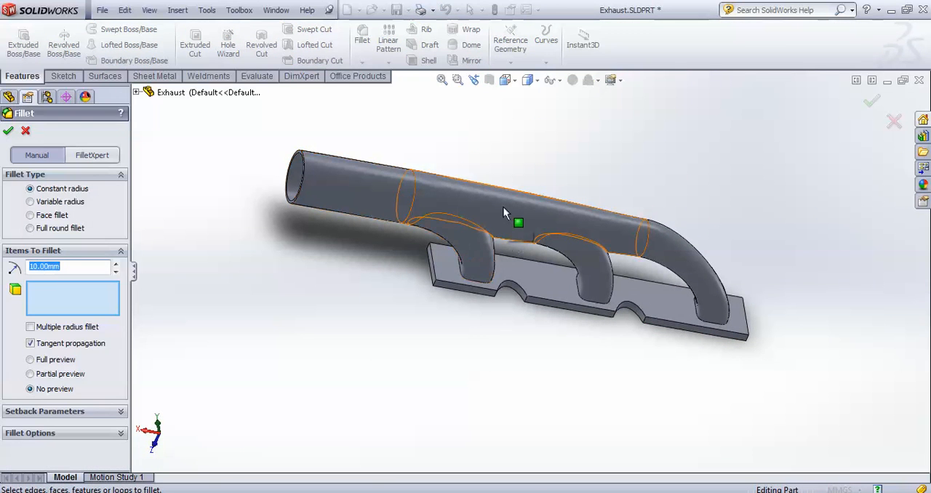
left_click(463, 282)
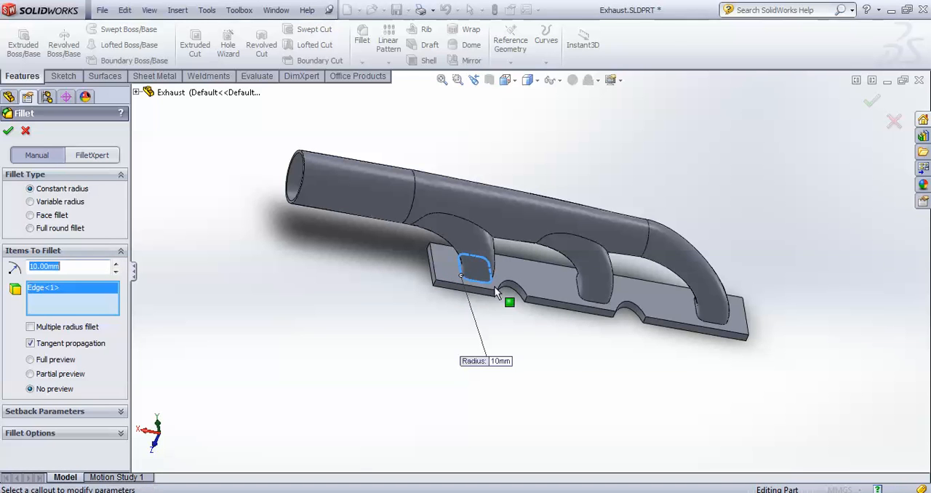
left_click(580, 300)
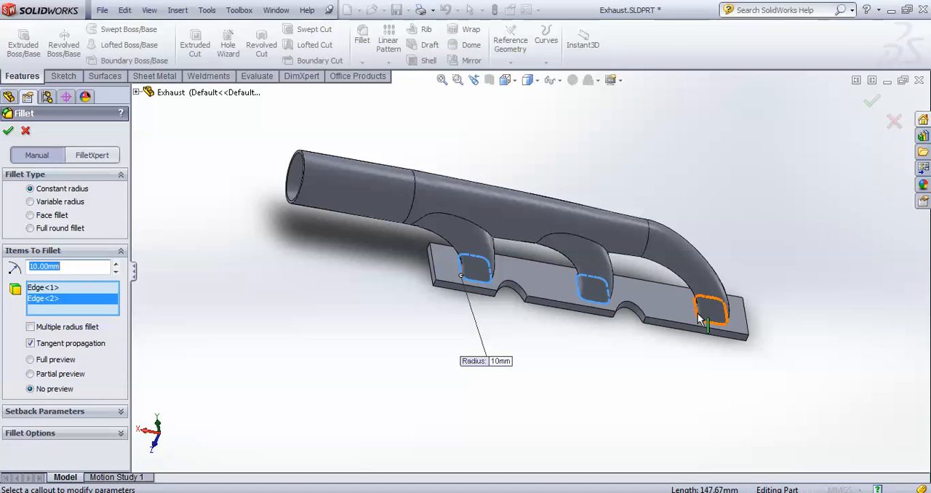
left_click(700, 320)
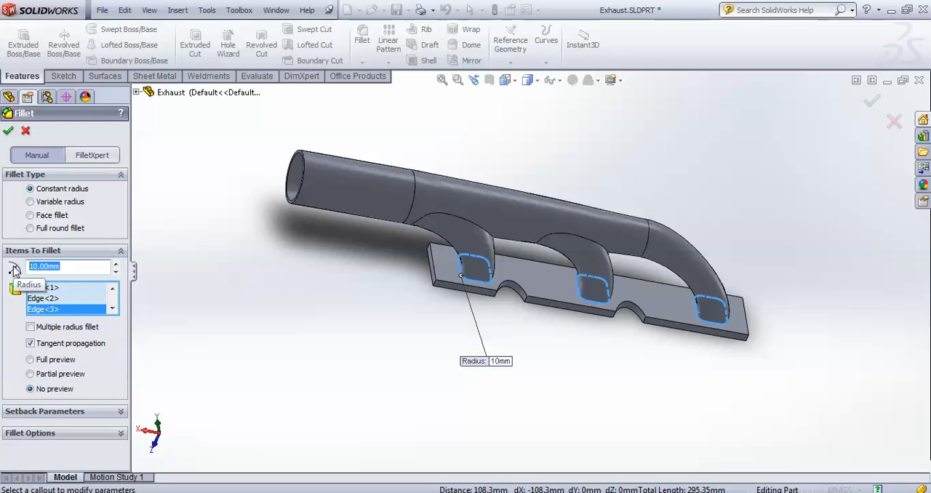
type("5")
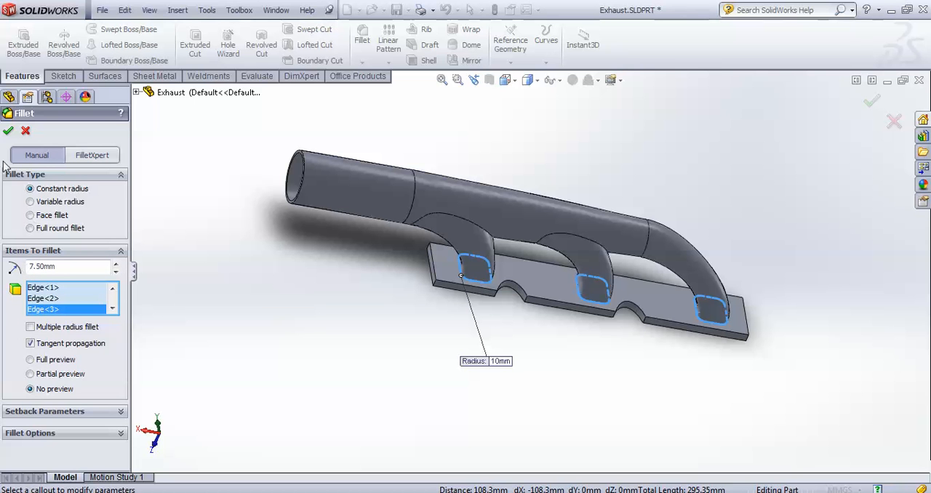
left_click(8, 130)
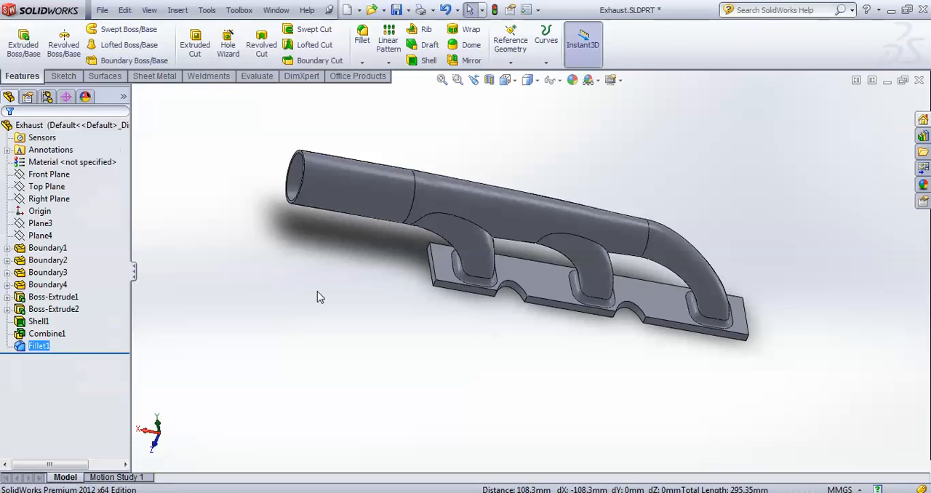
Fillet the junction edges of the first two curved runners with the main pipe at a 12.5 mm constant radius
middle_click_drag(330, 297, 343, 254)
scroll(552, 305, "down", 3)
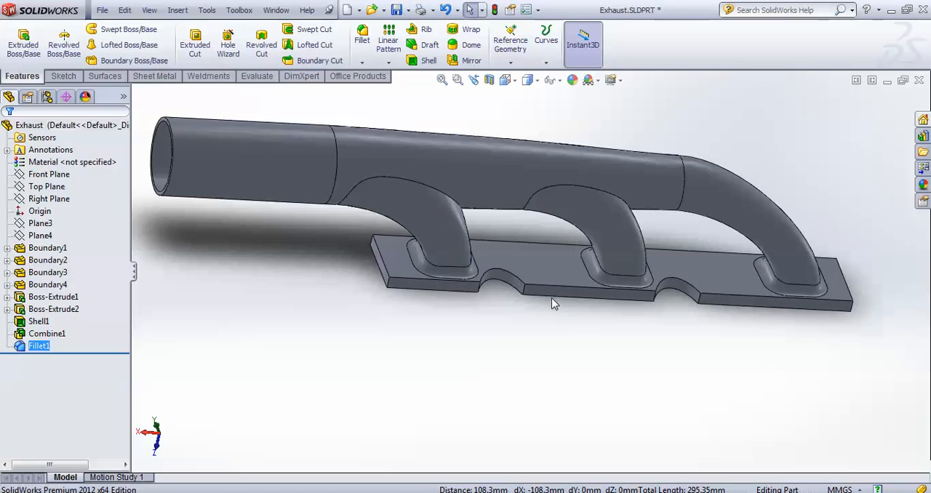
middle_click_drag(553, 305, 484, 337)
left_click(362, 36)
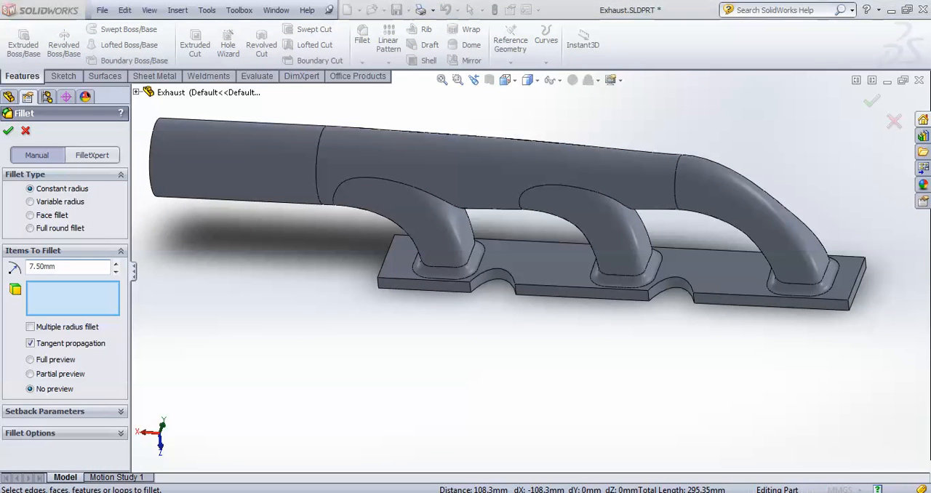
middle_click_drag(514, 253, 628, 363)
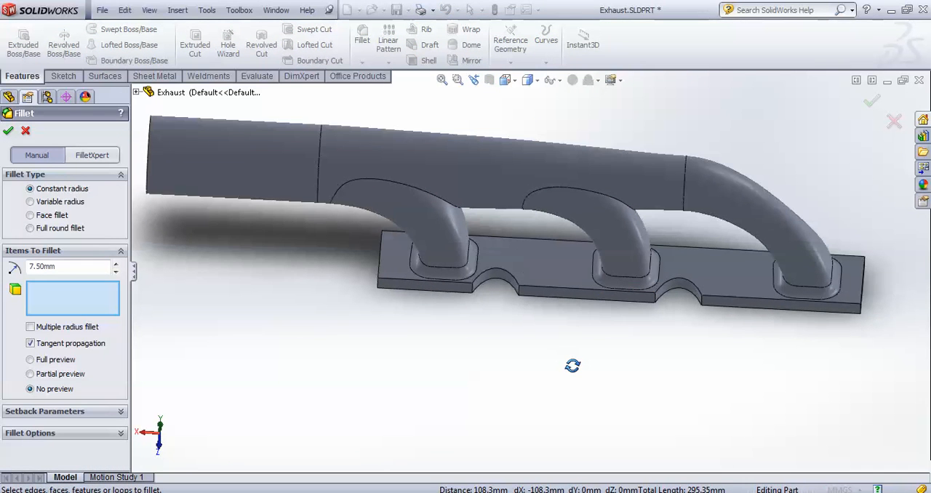
double_click(95, 267)
type("12.5")
key("Return")
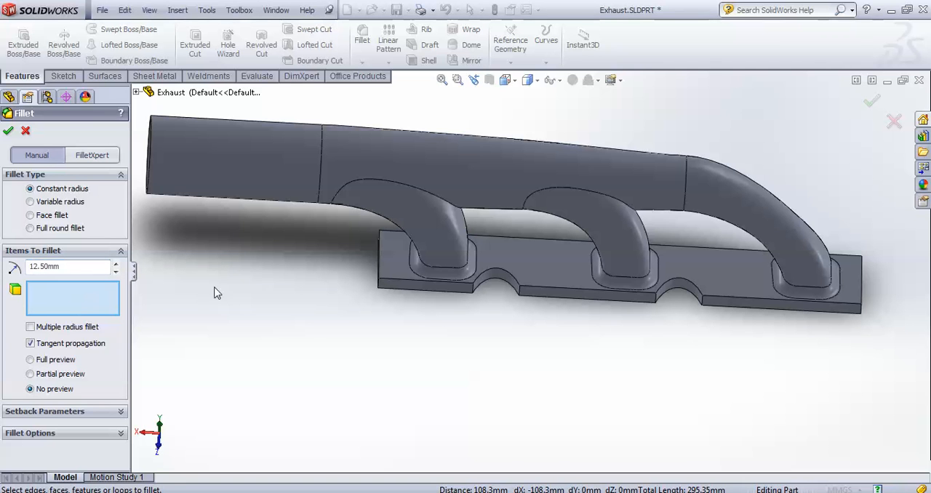
scroll(345, 259, "down", 5)
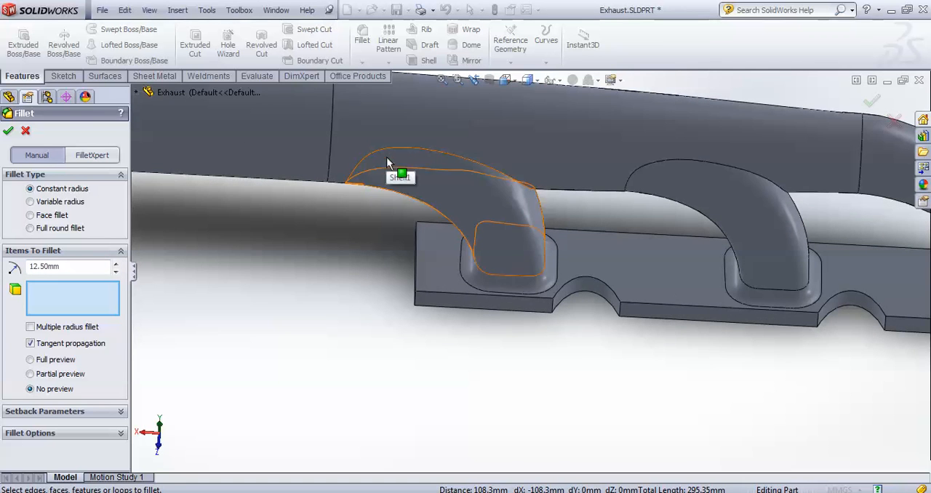
left_click(388, 166)
scroll(559, 234, "up", 4)
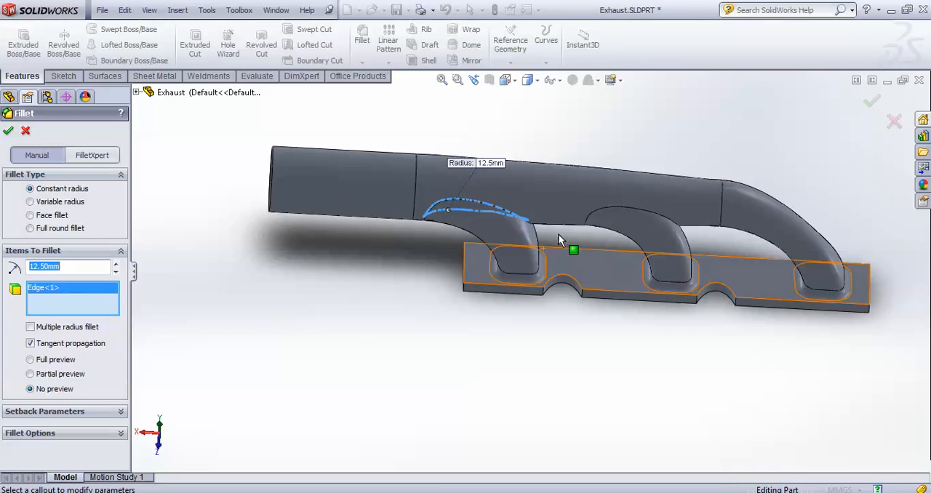
left_click(650, 207)
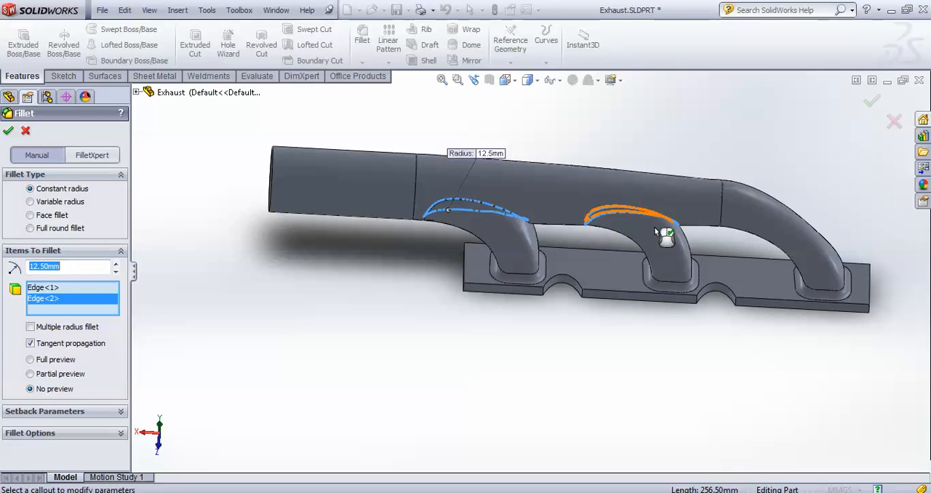
left_click(8, 132)
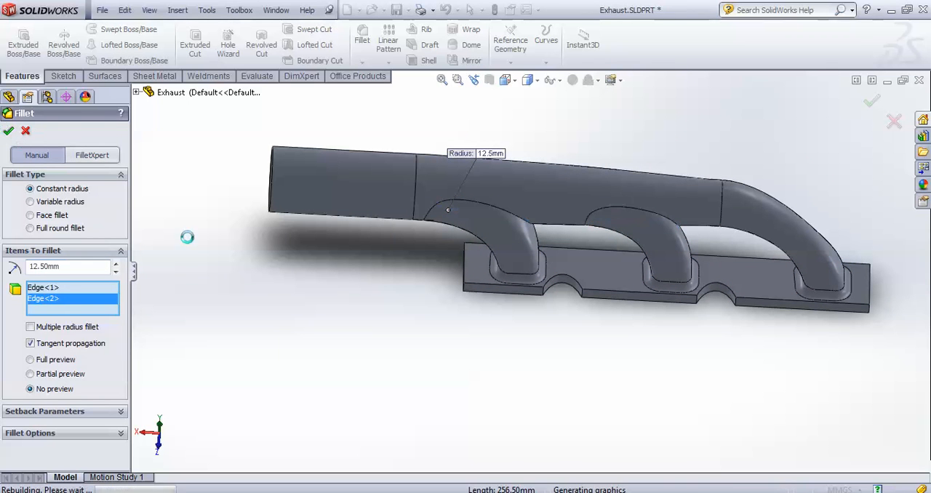
Round the base plate's four vertical corner edges with a 12.5 mm fillet
middle_click_drag(267, 293, 214, 240)
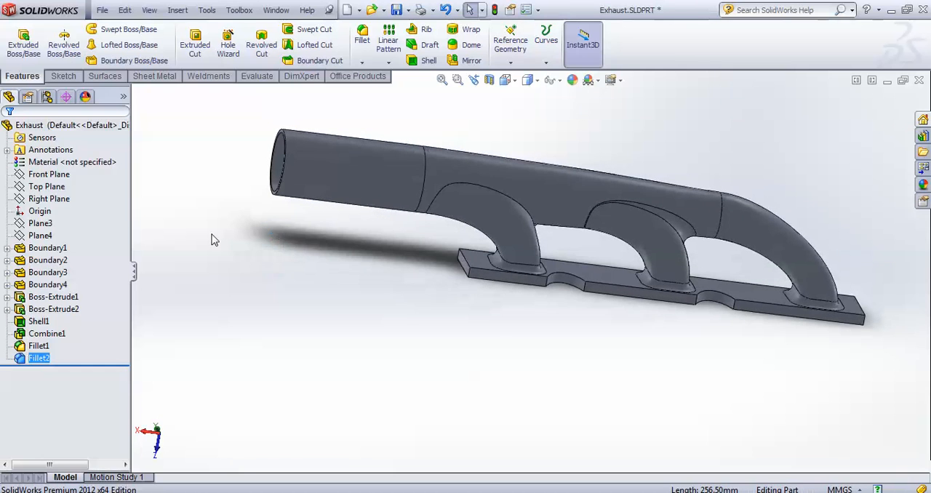
left_click(362, 36)
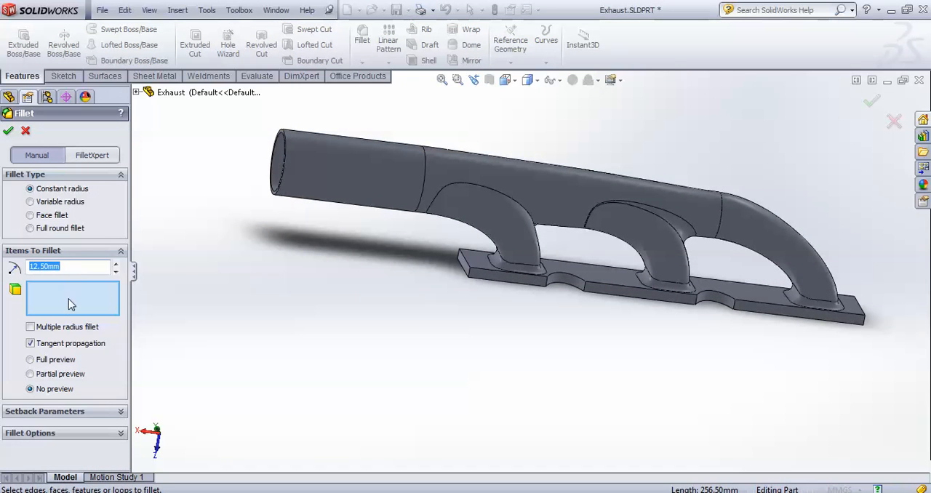
scroll(542, 320, "down", 4)
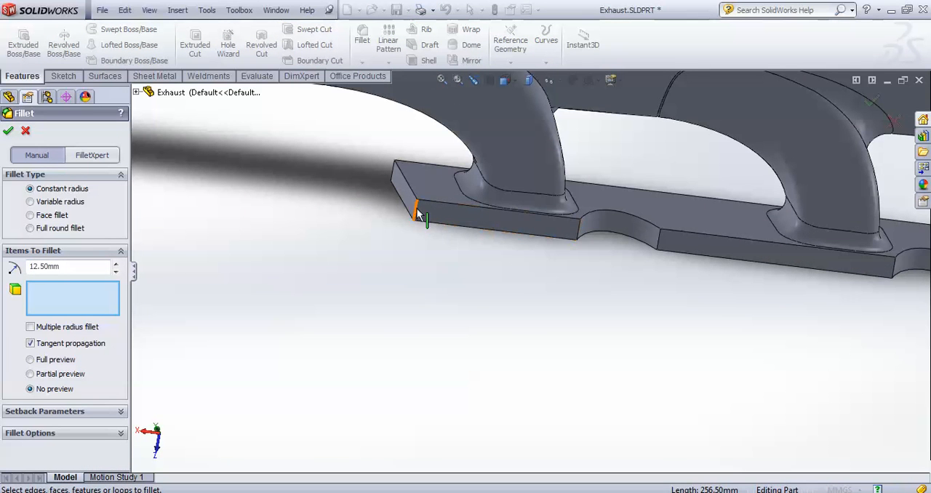
left_click(418, 214)
left_click(394, 175)
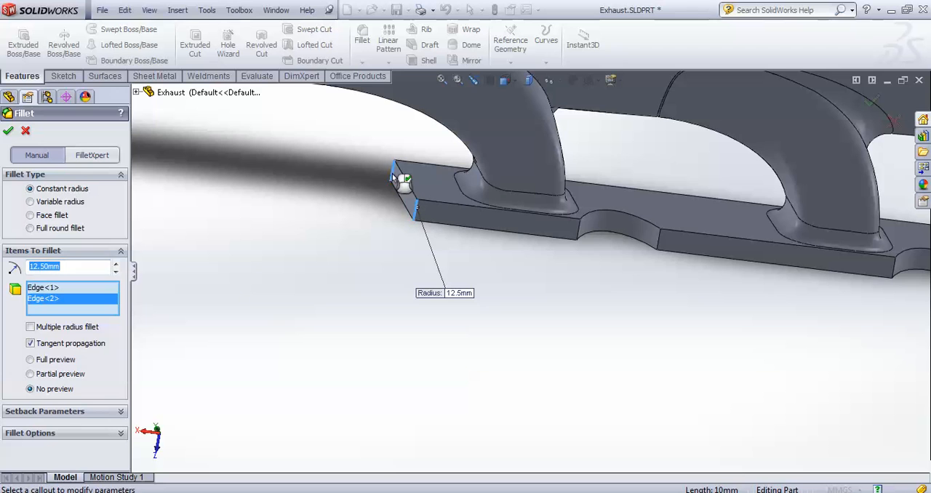
scroll(465, 305, "up", 5)
scroll(718, 291, "down", 6)
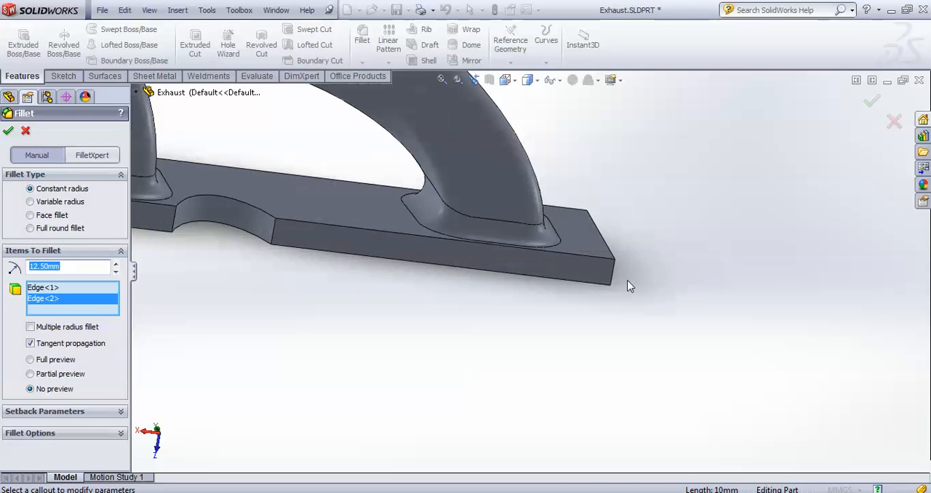
left_click(611, 271)
middle_click_drag(611, 271, 669, 218)
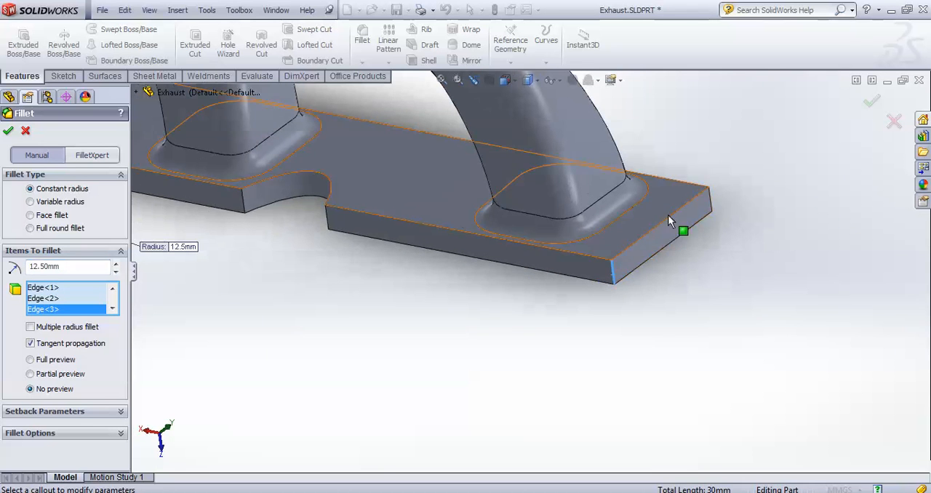
left_click(711, 202)
left_click(8, 130)
Fillet the edges of the base plate's upper face, on the runner side, with a 3.5 mm constant radius
scroll(385, 356, "up", 6)
middle_click_drag(386, 357, 390, 385)
scroll(397, 291, "down", 5)
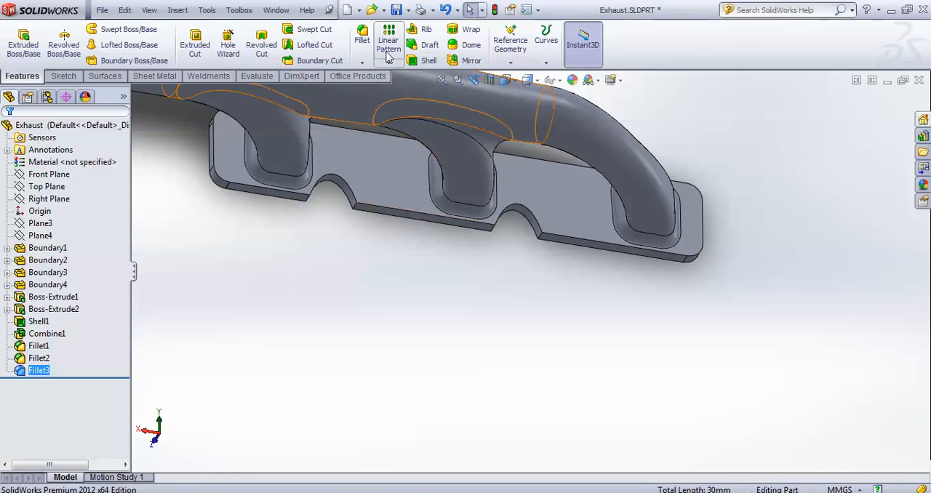
left_click(361, 36)
scroll(305, 287, "up", 3)
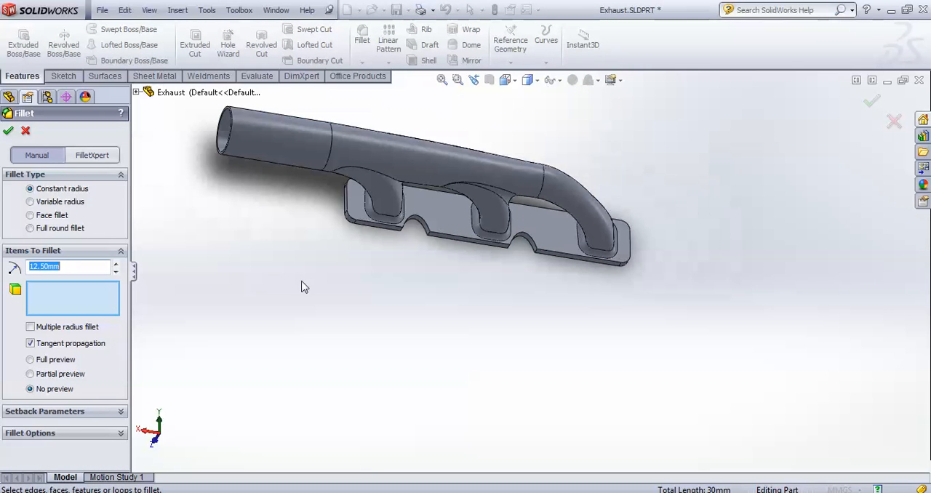
left_click(452, 218)
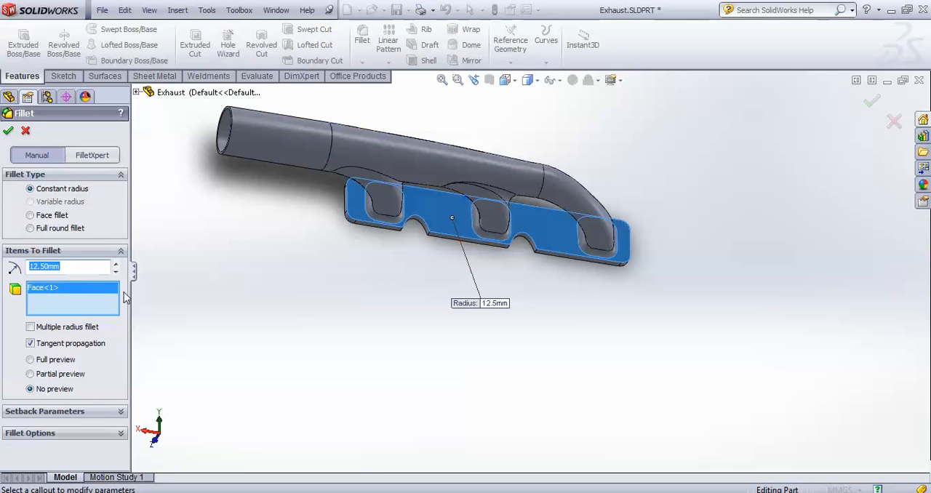
type("3.5")
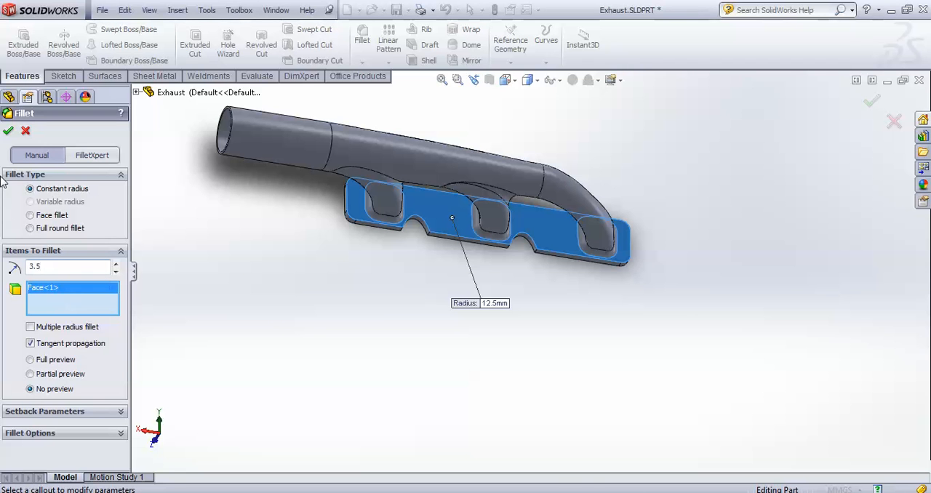
left_click(8, 130)
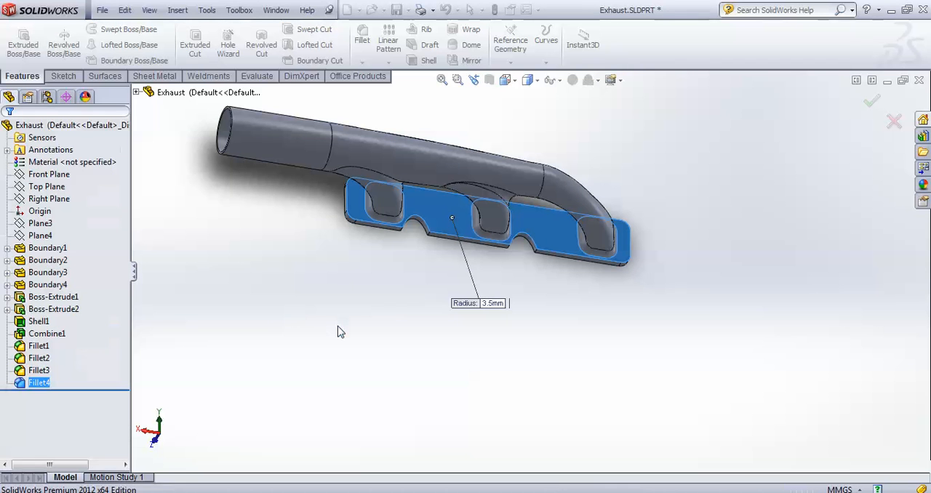
left_click(347, 348)
Examine the finished manifold from all sides, including the pipe opening, the runner junctions and the filleted base plate
middle_click_drag(347, 347, 513, 329)
scroll(492, 240, "down", 4)
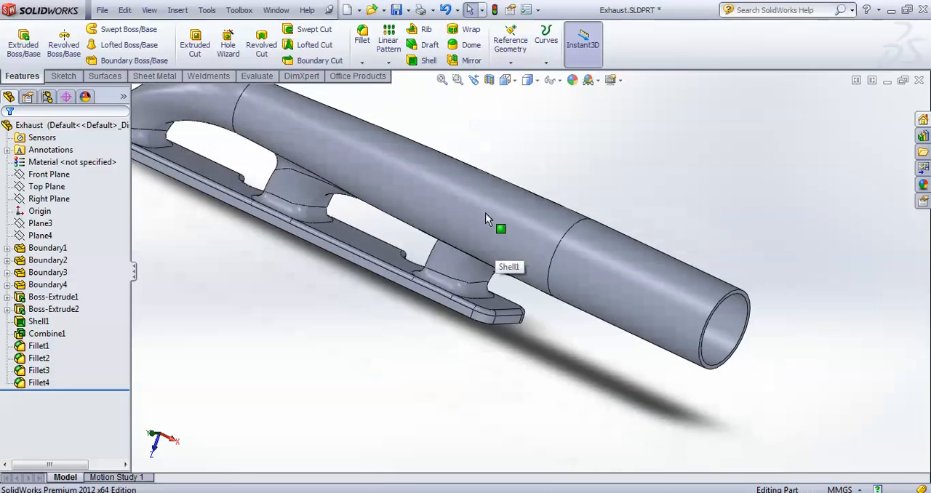
scroll(502, 211, "up", 4)
middle_click_drag(516, 208, 577, 353)
scroll(509, 306, "down", 3)
middle_click_drag(480, 262, 558, 222)
scroll(558, 222, "up", 4)
scroll(532, 257, "down", 4)
middle_click_drag(532, 256, 564, 277)
scroll(566, 270, "down", 3)
scroll(644, 259, "up", 1)
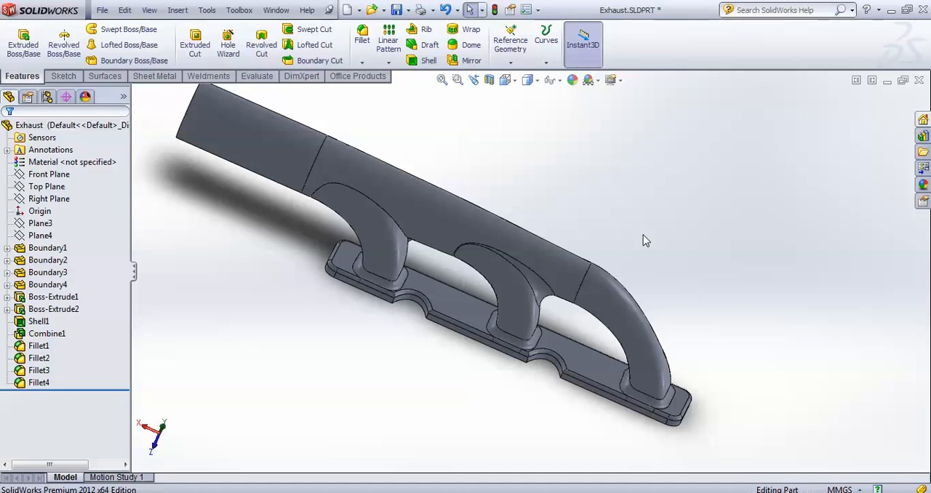
scroll(676, 291, "down", 2)
middle_click_drag(686, 301, 662, 289)
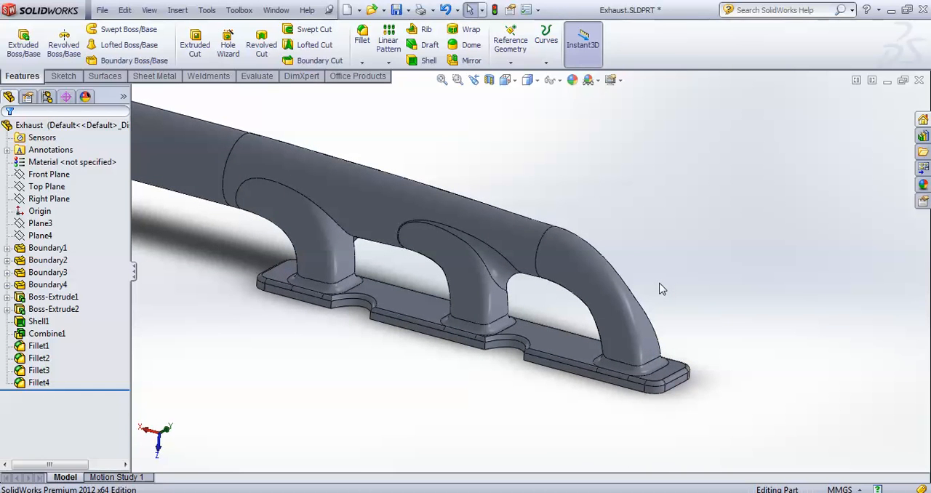
scroll(661, 288, "down", 2)
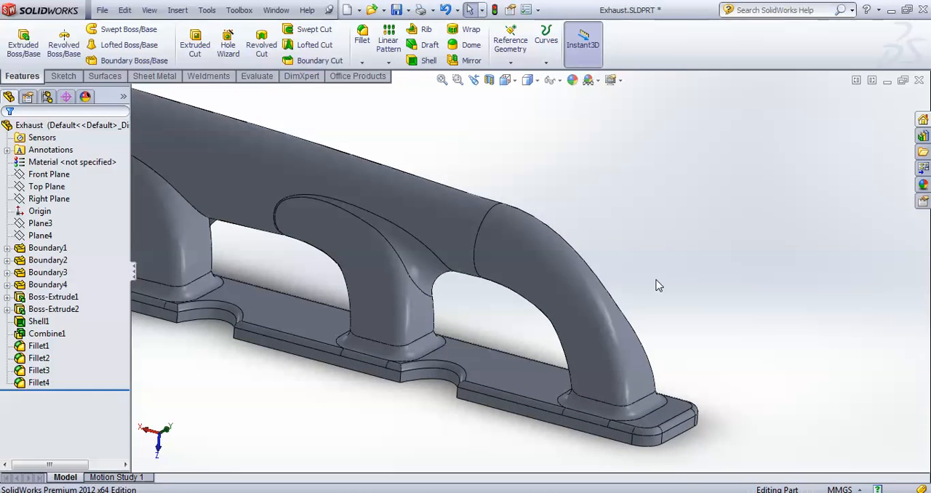
middle_click_drag(685, 231, 468, 334)
scroll(670, 320, "up", 3)
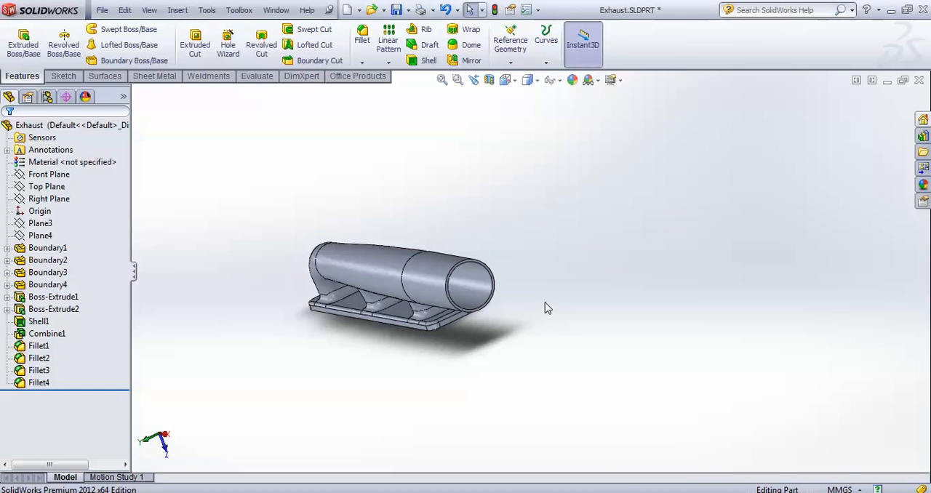